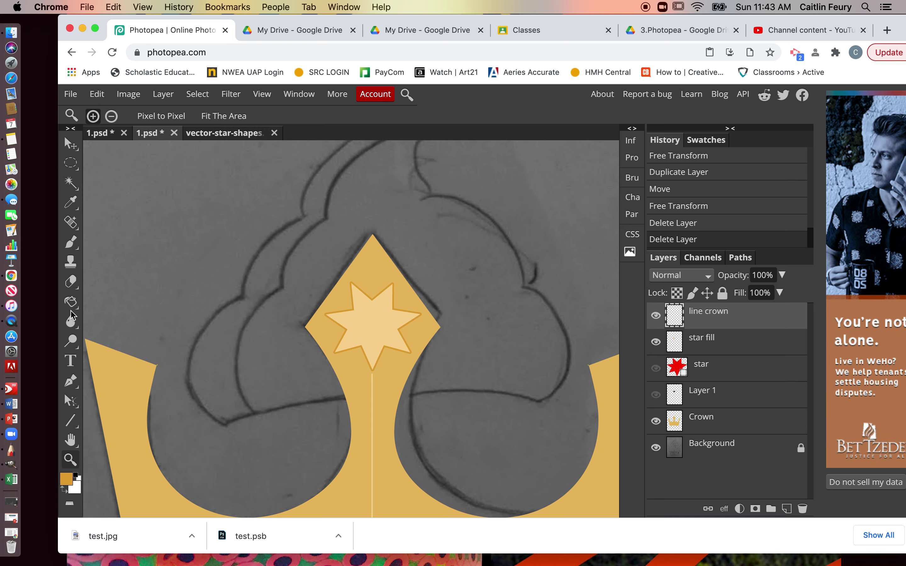
# - Choose purple 8d528d as the Pen tool's shape fill colour, and turn the fill off
pyautogui.click(71, 440)
pyautogui.moveTo(279, 329); pyautogui.dragTo(260, 374)
pyautogui.hscroll(3, 327, 224)
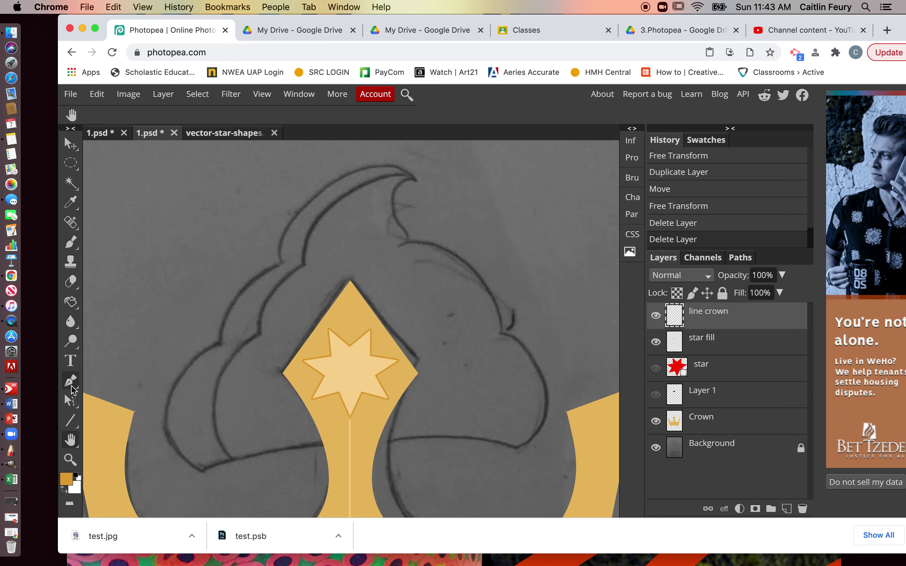
pyautogui.click(80, 380)
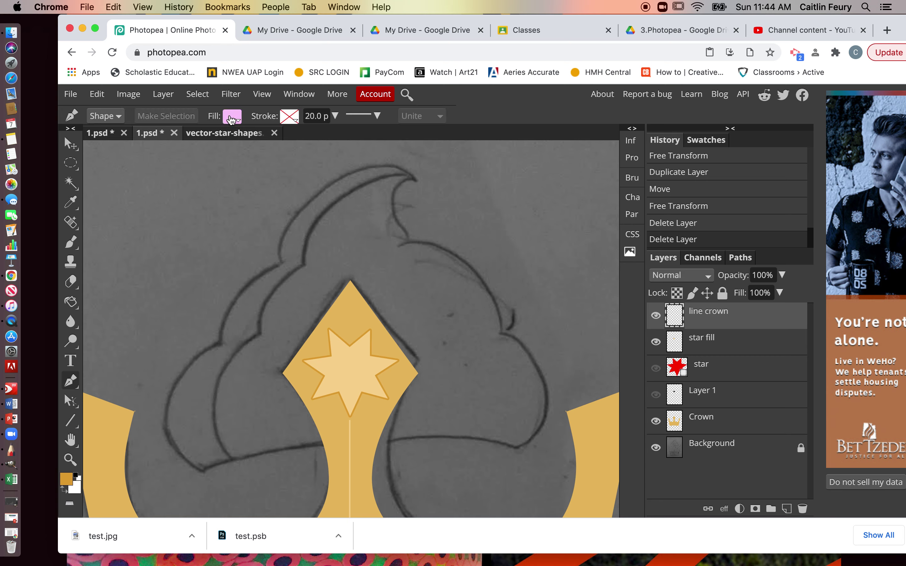
pyautogui.click(233, 117)
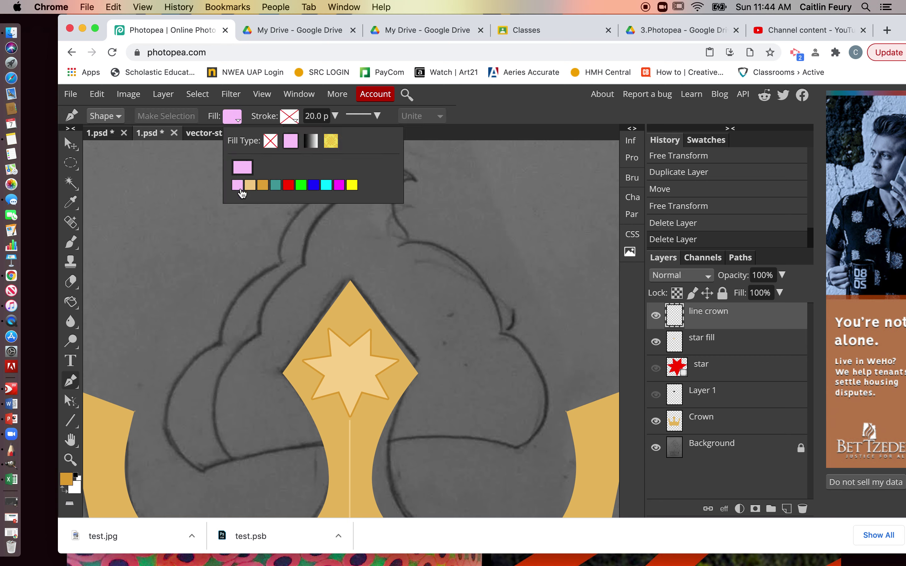
pyautogui.click(243, 167)
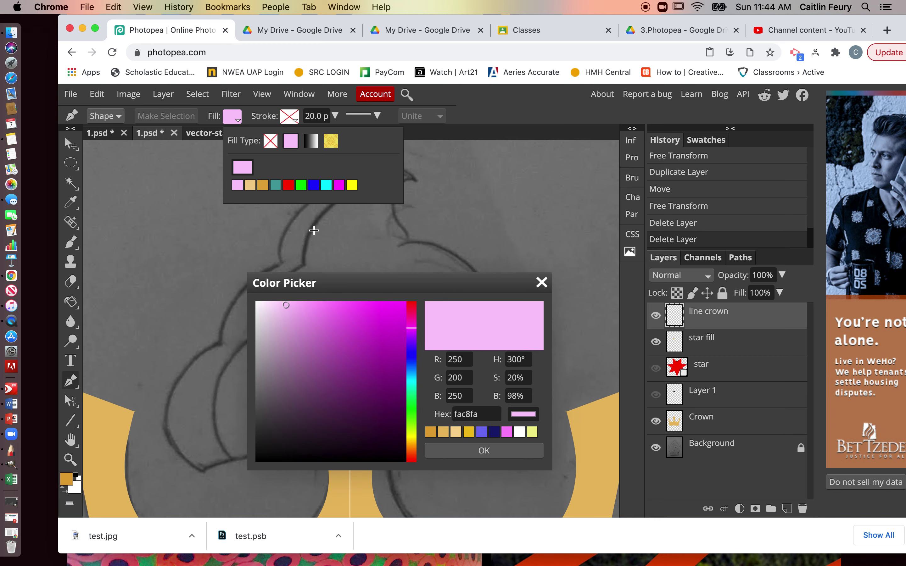
pyautogui.click(329, 366)
pyautogui.click(328, 386)
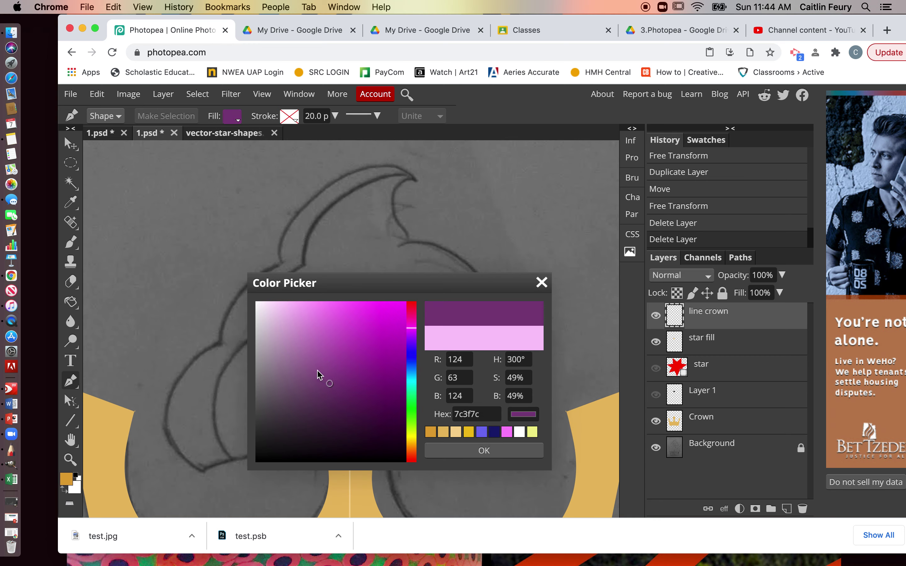
pyautogui.click(319, 373)
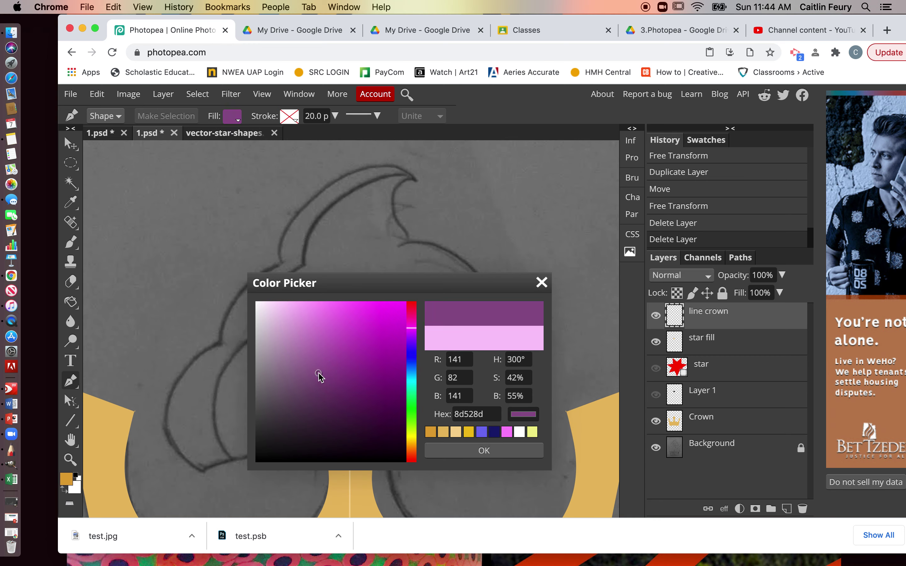
pyautogui.click(492, 454)
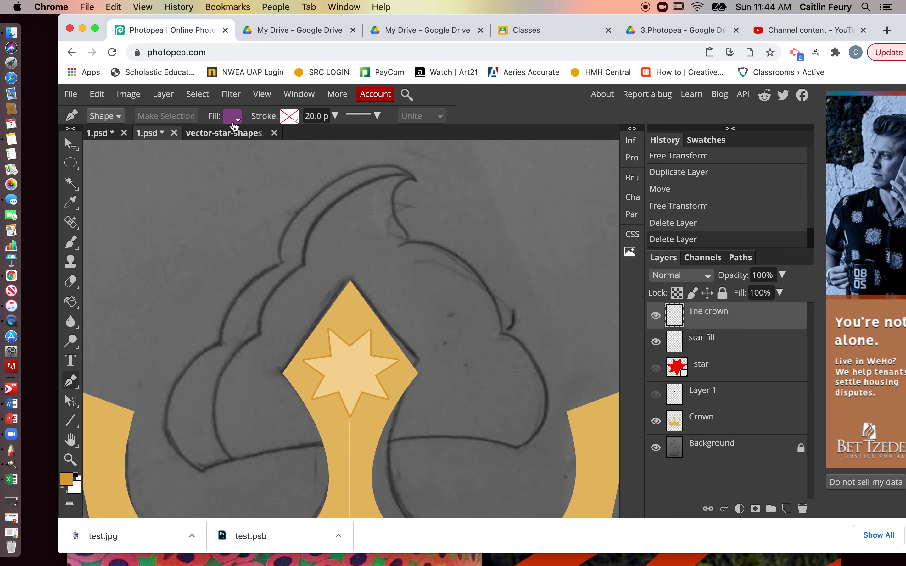
pyautogui.click(236, 125)
pyautogui.click(270, 141)
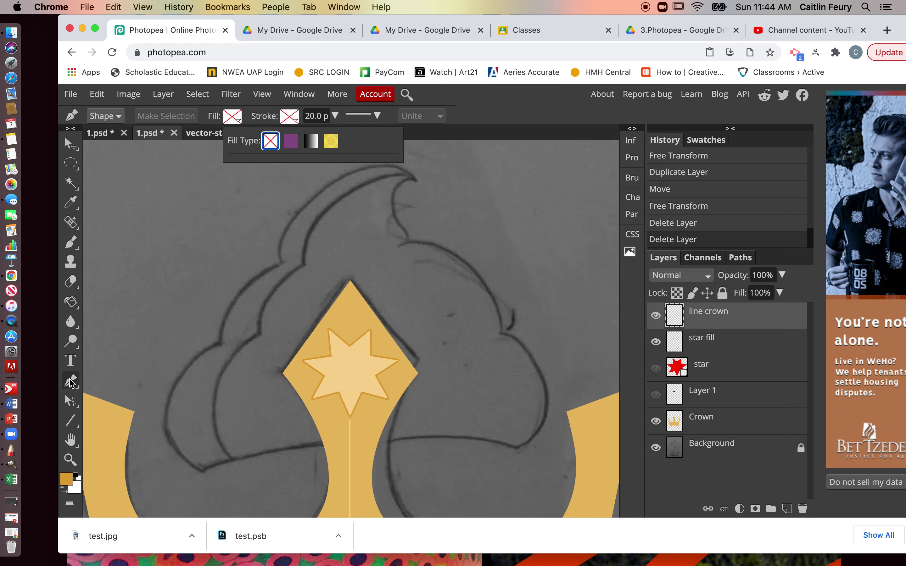
# - Switch the Pen tool to Path mode and draw a closed triangular path beside the frosting sketch's outer edge
pyautogui.click(71, 381)
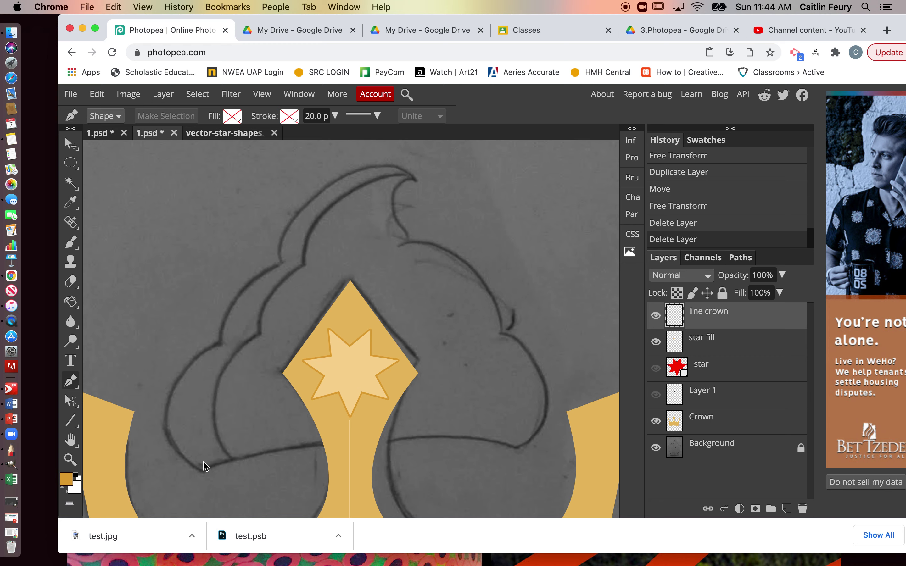
pyautogui.click(111, 118)
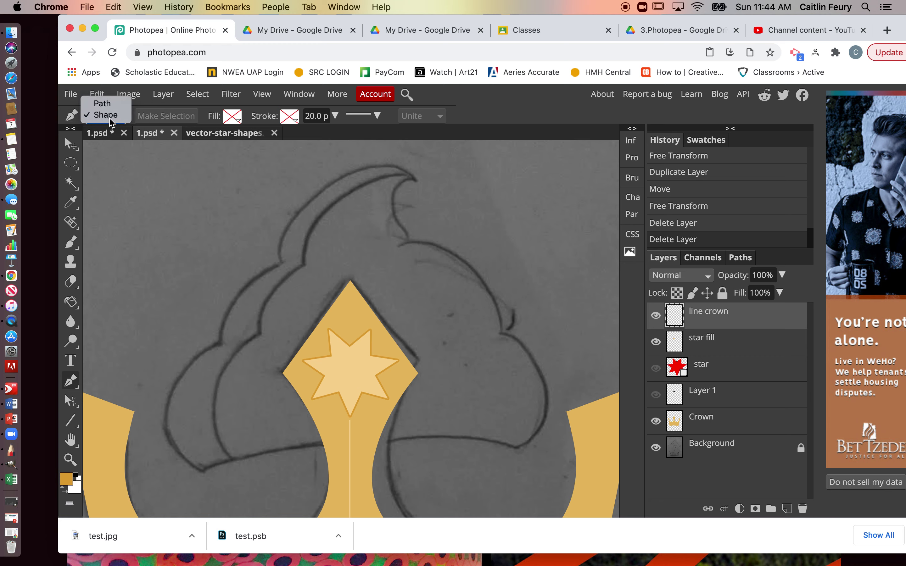
pyautogui.click(108, 104)
pyautogui.click(157, 229)
pyautogui.click(271, 248)
pyautogui.click(173, 328)
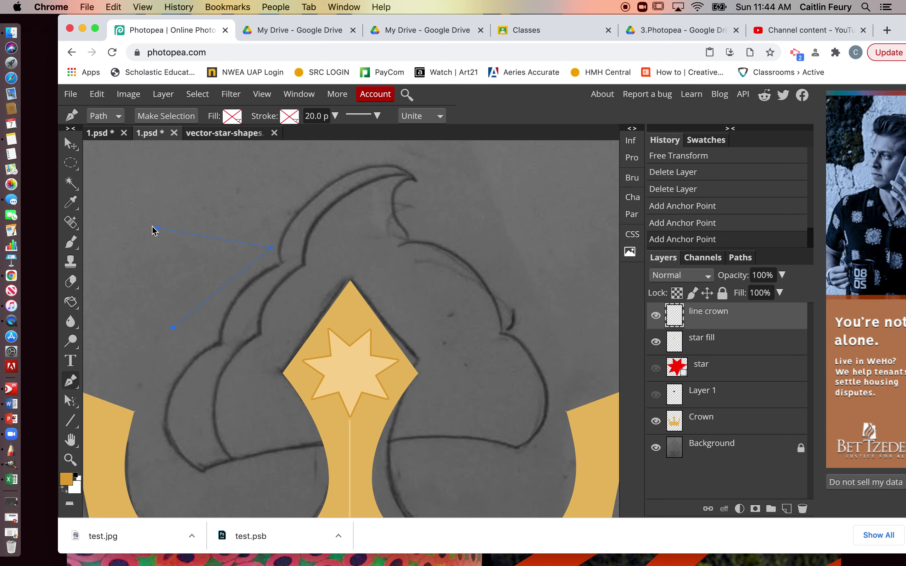
pyautogui.click(158, 228)
# - Try a solid purple fill and a solid blue-violet stroke in Path mode, resetting each to no colour
pyautogui.click(232, 116)
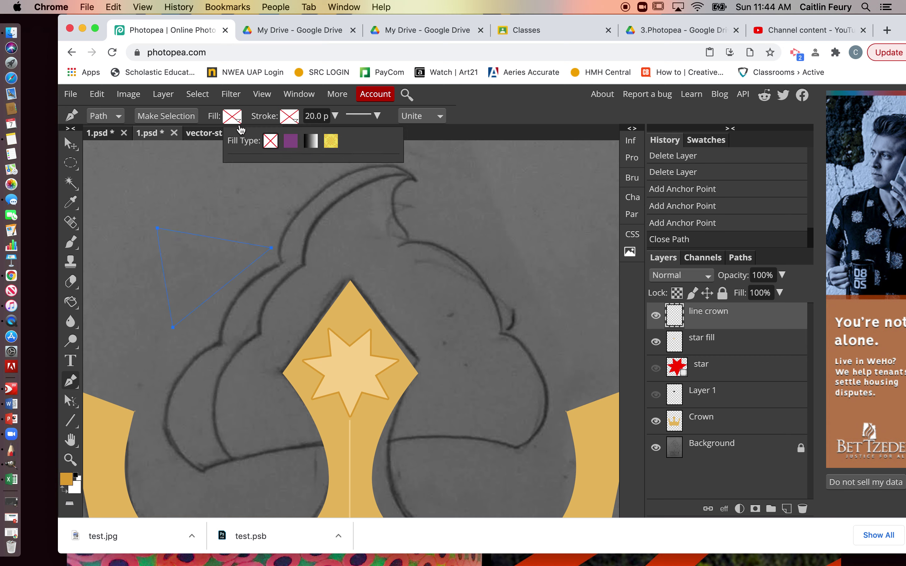
pyautogui.click(290, 142)
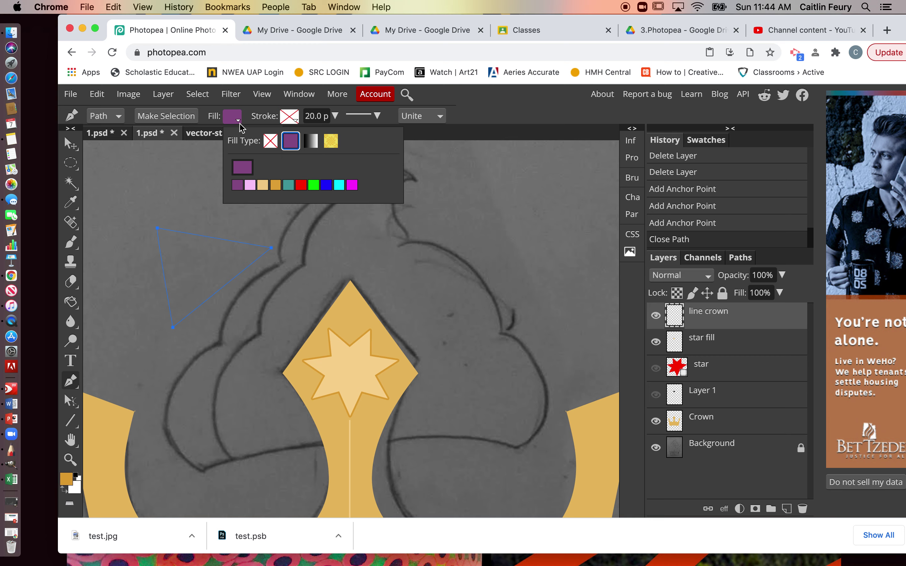
pyautogui.click(270, 141)
pyautogui.click(295, 122)
pyautogui.click(295, 123)
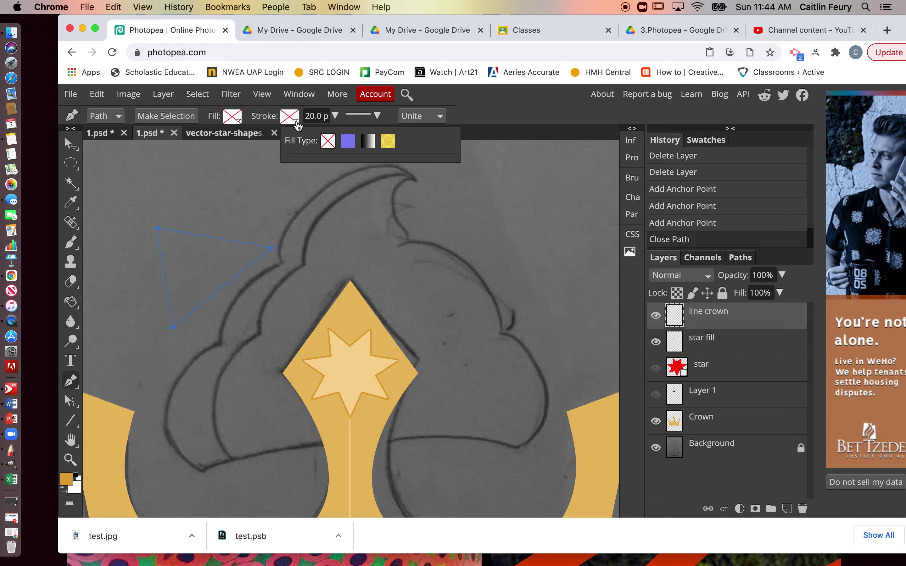
pyautogui.click(348, 142)
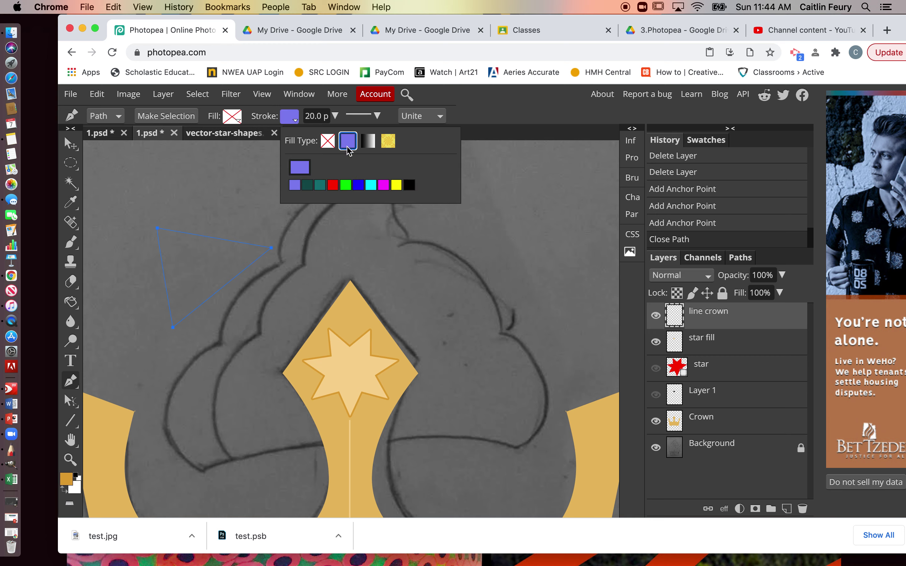
pyautogui.click(327, 141)
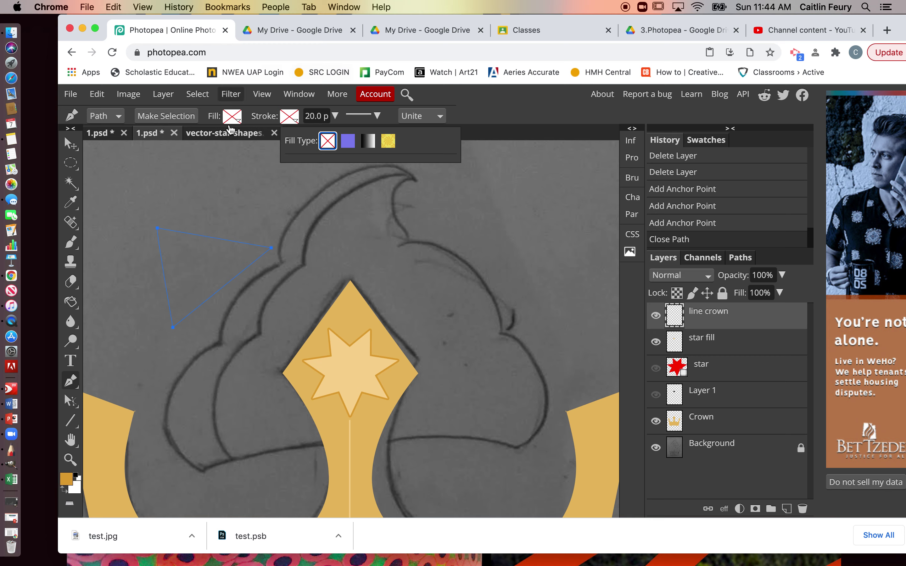
# - Convert the triangular path into a selection
pyautogui.rightClick(202, 251)
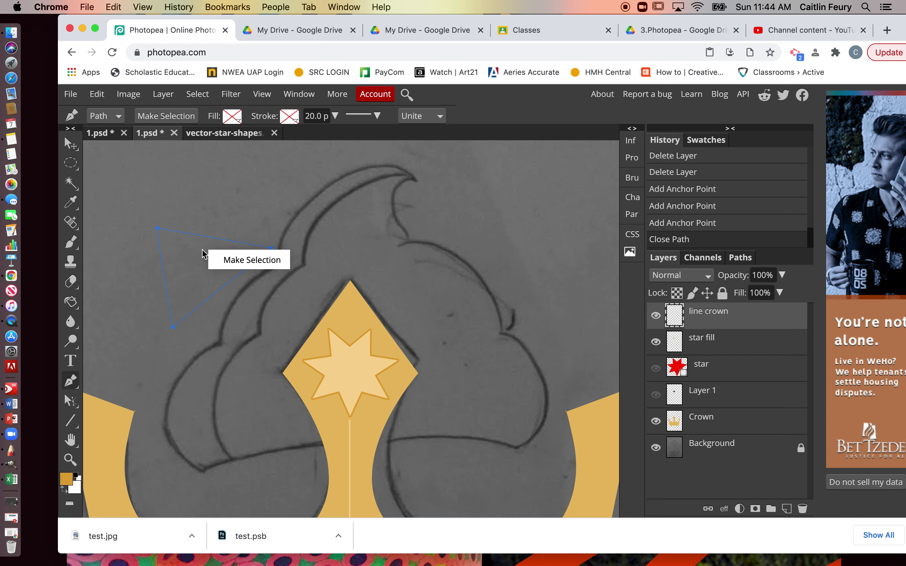
pyautogui.click(229, 259)
pyautogui.click(217, 258)
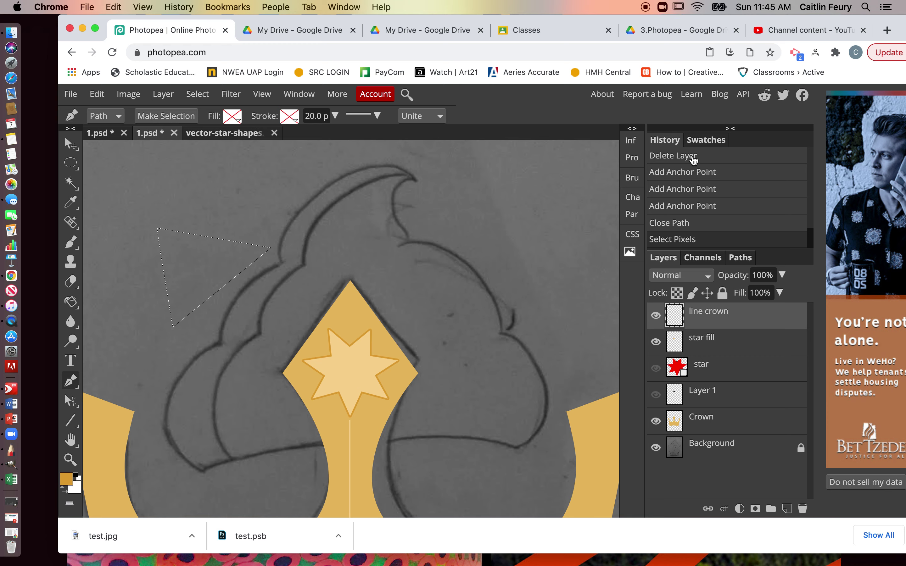
# - Revert the history to the layer deletion before the triangle, and set the Pen tool back to Shape mode
pyautogui.click(692, 157)
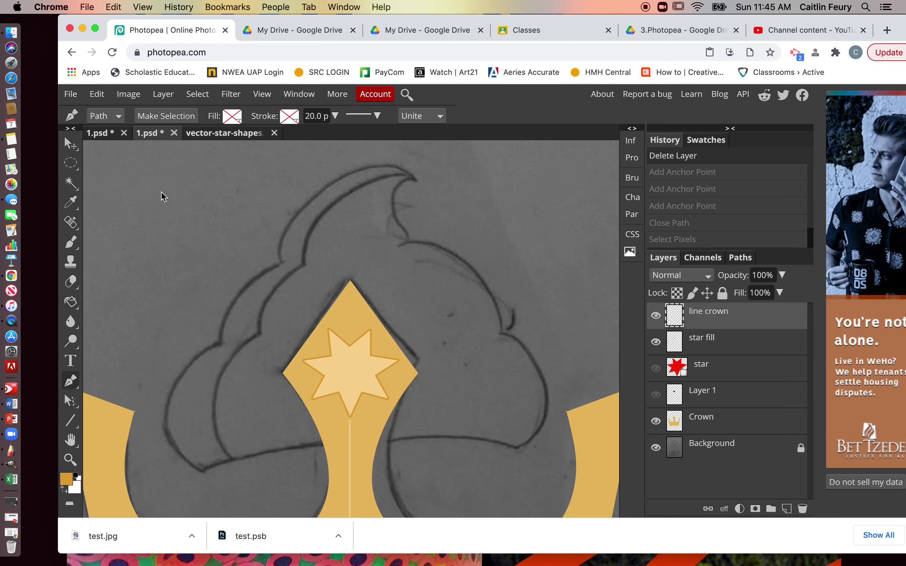
pyautogui.click(110, 116)
pyautogui.click(114, 128)
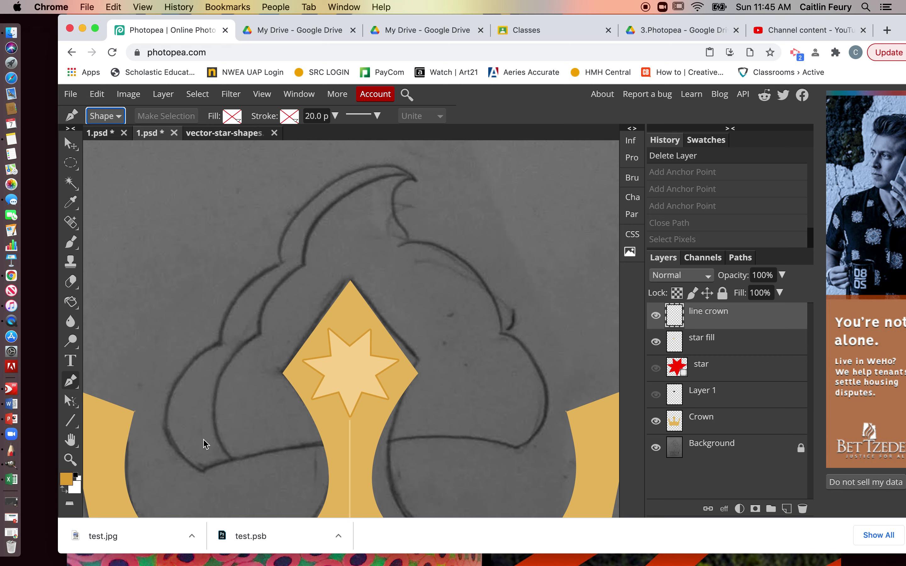
# - Start a pen shape at the frosting's lower-left corner and curve it along the lowest bulge to the first notch
pyautogui.click(202, 471)
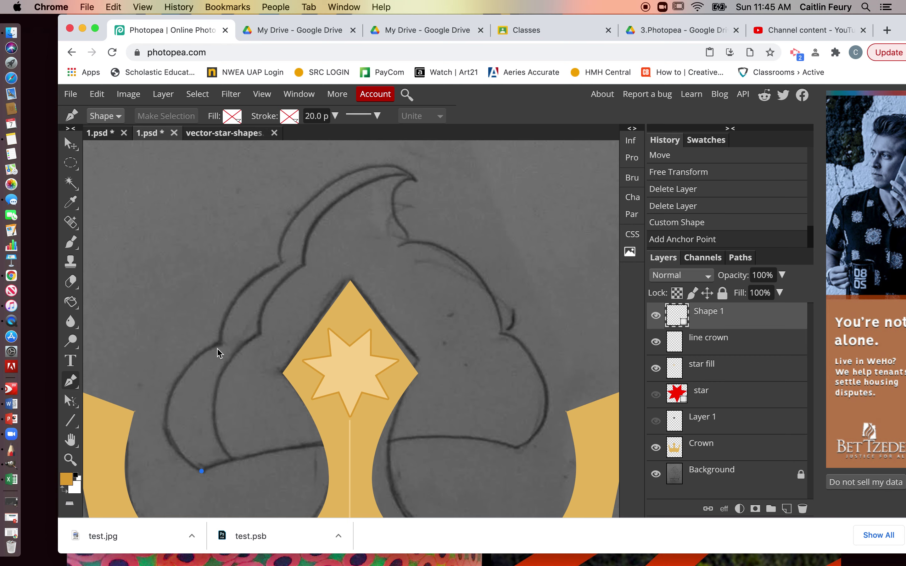
pyautogui.moveTo(219, 344); pyautogui.dragTo(303, 319)
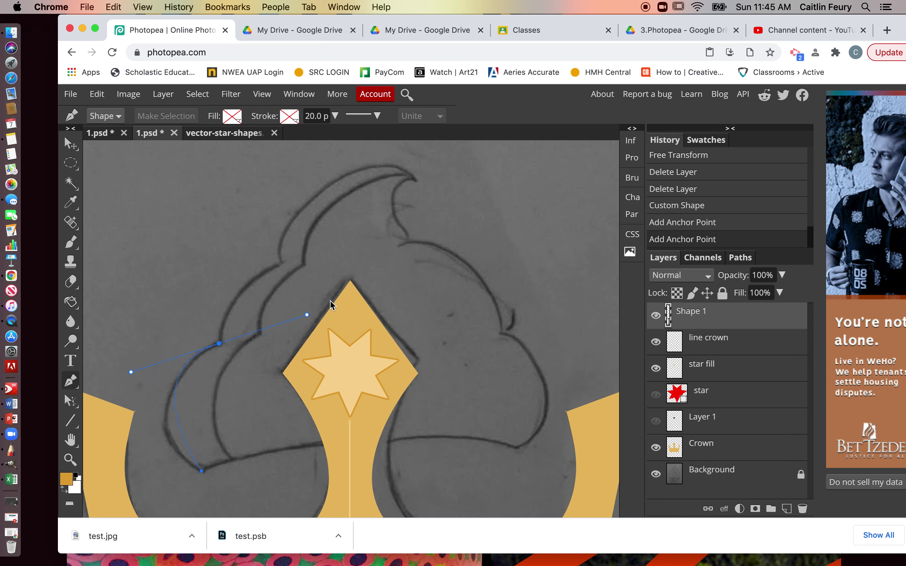
pyautogui.moveTo(336, 286); pyautogui.dragTo(325, 267)
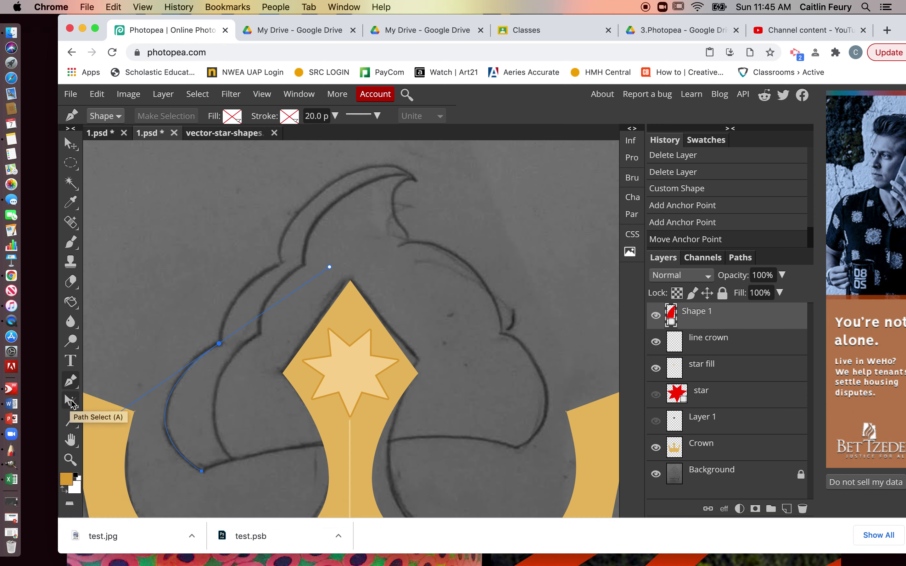
# - Shorten and adjust the first notch anchor's direction handles, and nudge the anchor onto the sketched frosting outline
pyautogui.click(74, 403)
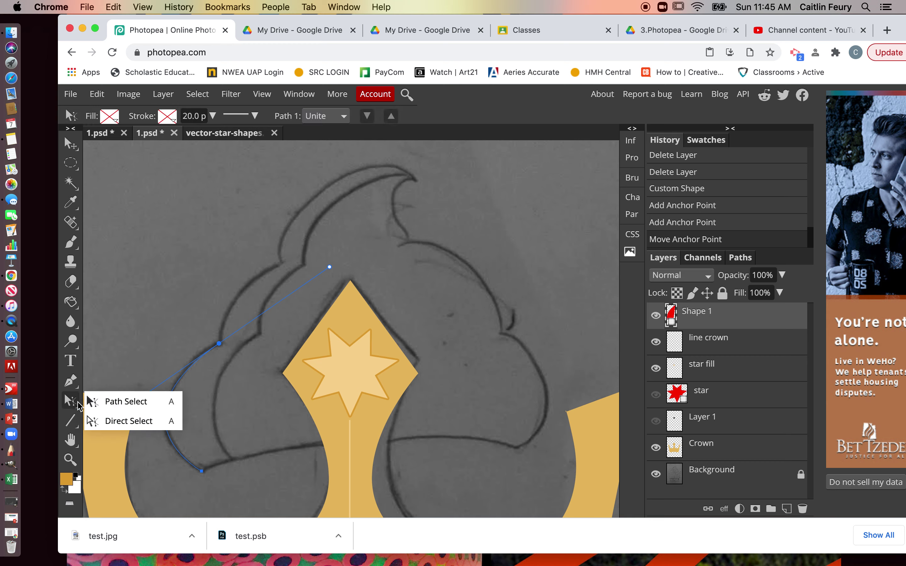
pyautogui.click(333, 272)
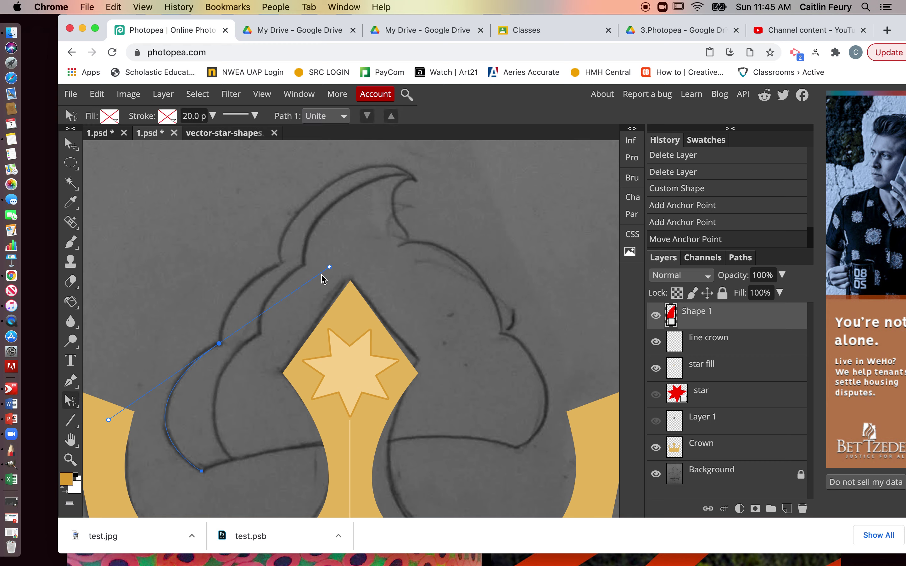
pyautogui.moveTo(308, 289)
pyautogui.mouseDown()
pyautogui.moveTo(331, 271)
pyautogui.moveTo(318, 276)
pyautogui.mouseUp()
pyautogui.moveTo(300, 293); pyautogui.dragTo(243, 329)
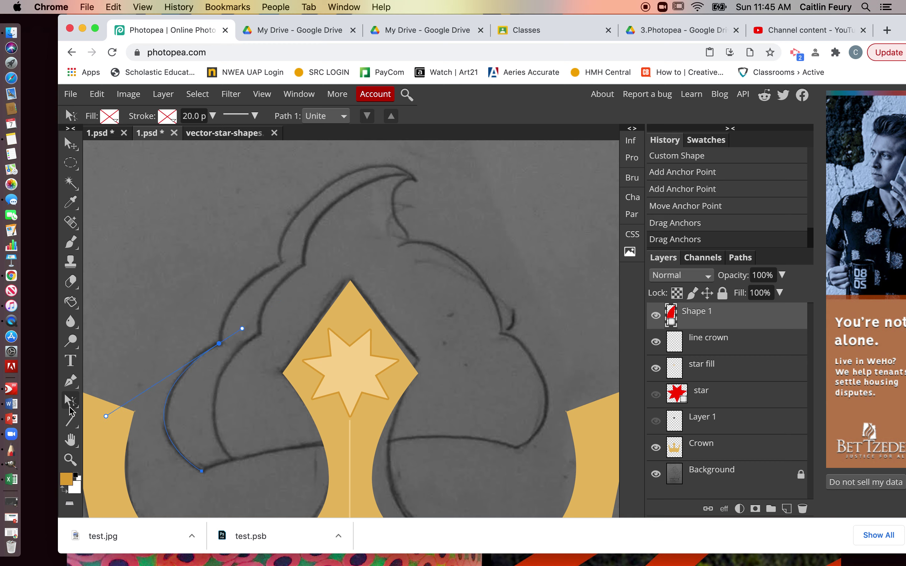
pyautogui.moveTo(107, 417)
pyautogui.mouseDown()
pyautogui.moveTo(129, 402)
pyautogui.moveTo(114, 401)
pyautogui.moveTo(120, 414)
pyautogui.moveTo(133, 403)
pyautogui.moveTo(135, 390)
pyautogui.moveTo(119, 411)
pyautogui.mouseUp()
pyautogui.click(71, 381)
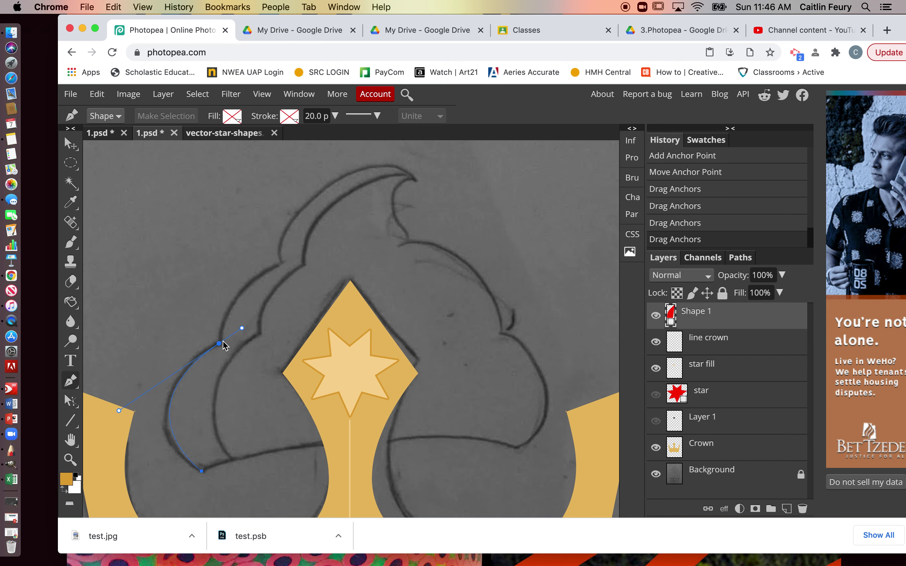
pyautogui.moveTo(220, 343); pyautogui.dragTo(222, 343)
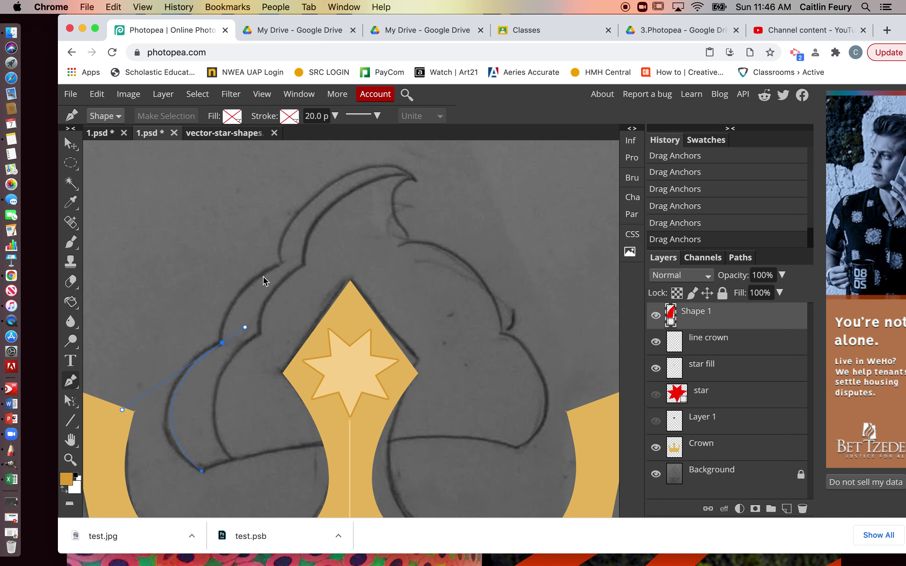
# - Add an anchor at the second notch, curve the segment along the middle bulge, and fine-tune its handles and position
pyautogui.click(283, 266)
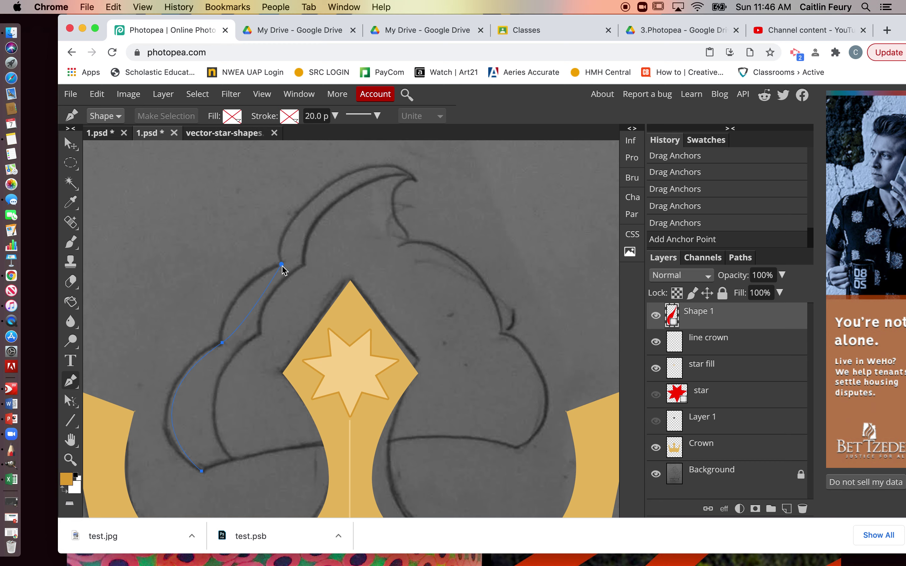
pyautogui.moveTo(284, 265); pyautogui.dragTo(379, 250)
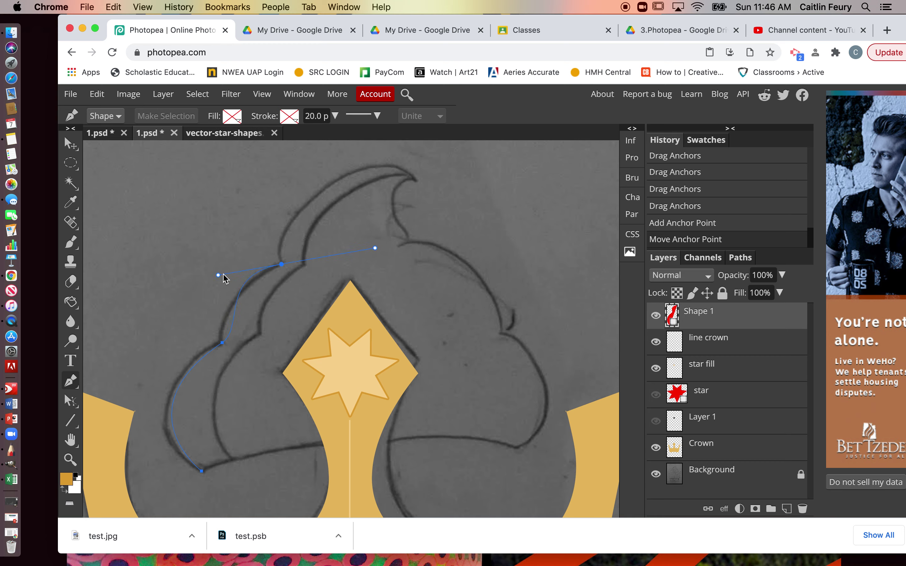
pyautogui.click(230, 275)
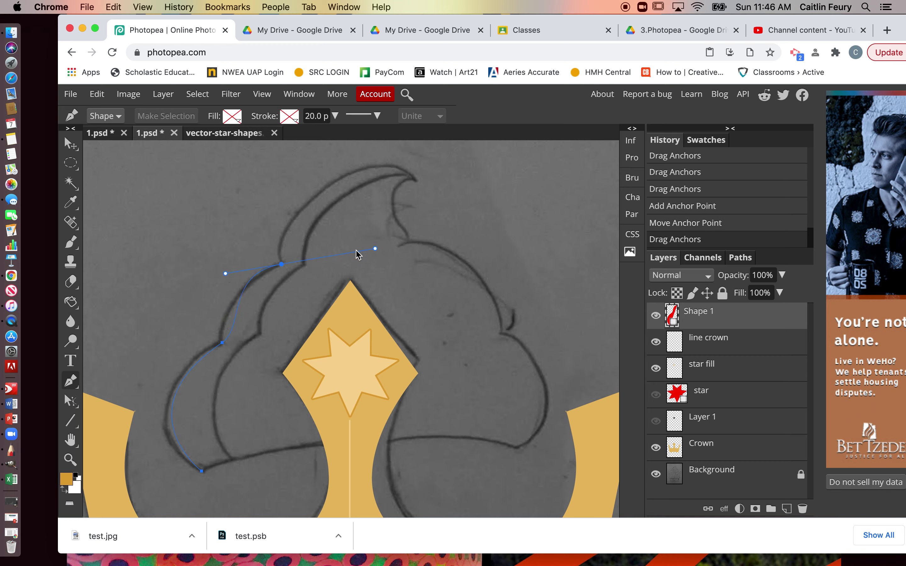
pyautogui.moveTo(361, 249); pyautogui.dragTo(350, 250)
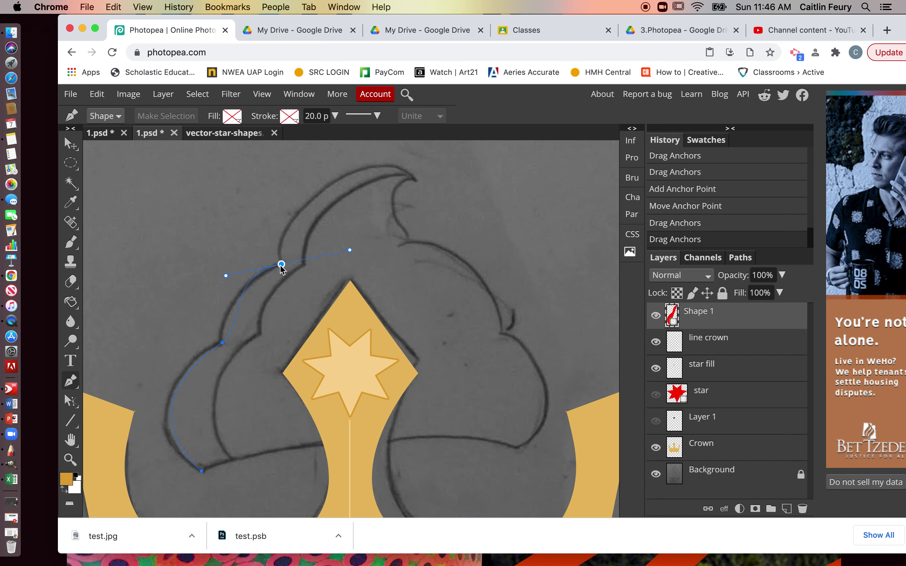
pyautogui.moveTo(285, 269)
pyautogui.mouseDown()
pyautogui.moveTo(276, 283)
pyautogui.moveTo(285, 262)
pyautogui.mouseUp()
pyautogui.click(287, 264)
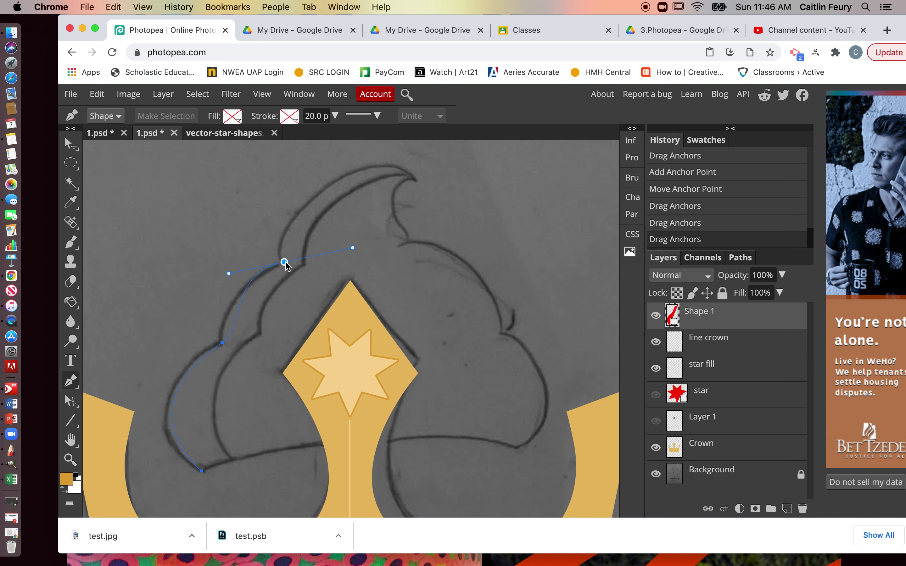
pyautogui.moveTo(288, 266); pyautogui.dragTo(286, 266)
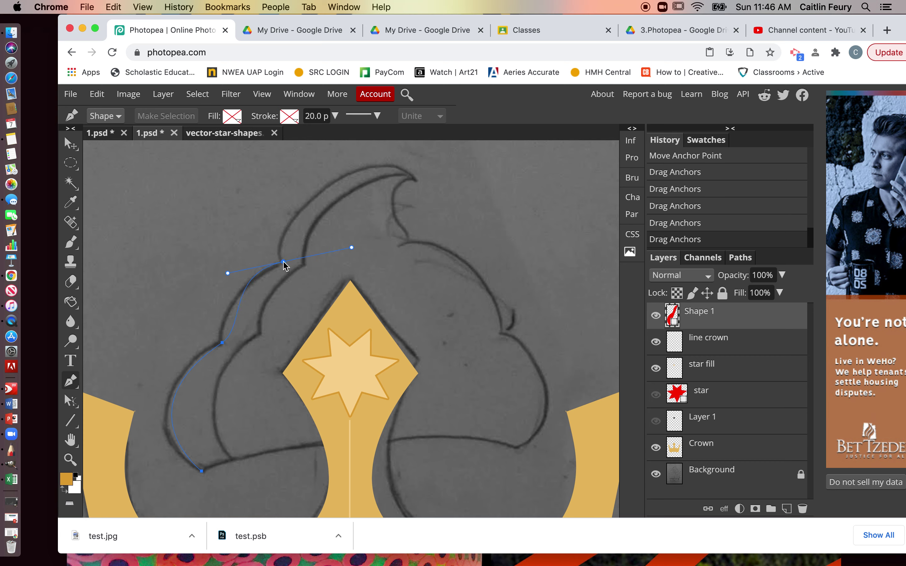
# - Add an anchor at the top of the frosting swirl and pull its handles to curve the segment, undoing the stray anchor
pyautogui.click(390, 165)
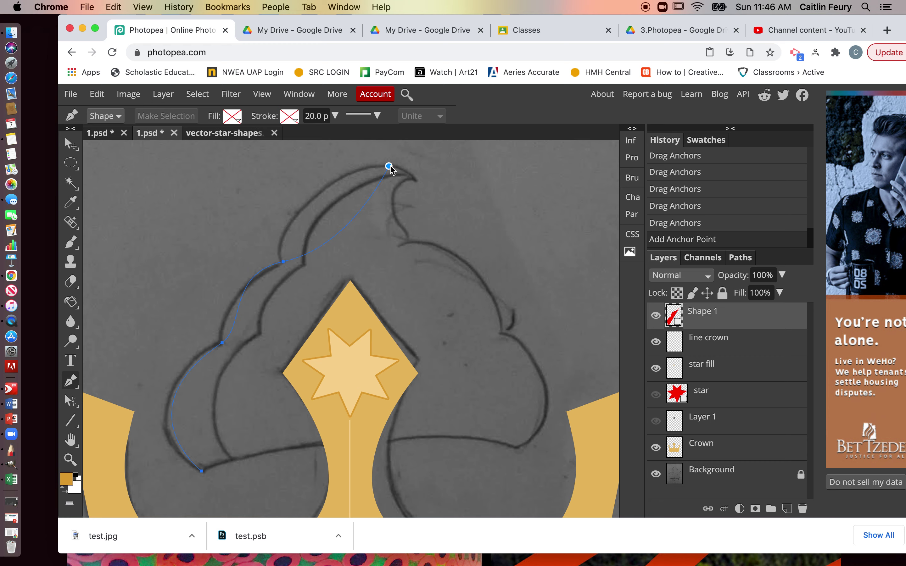
pyautogui.moveTo(389, 167); pyautogui.dragTo(445, 203)
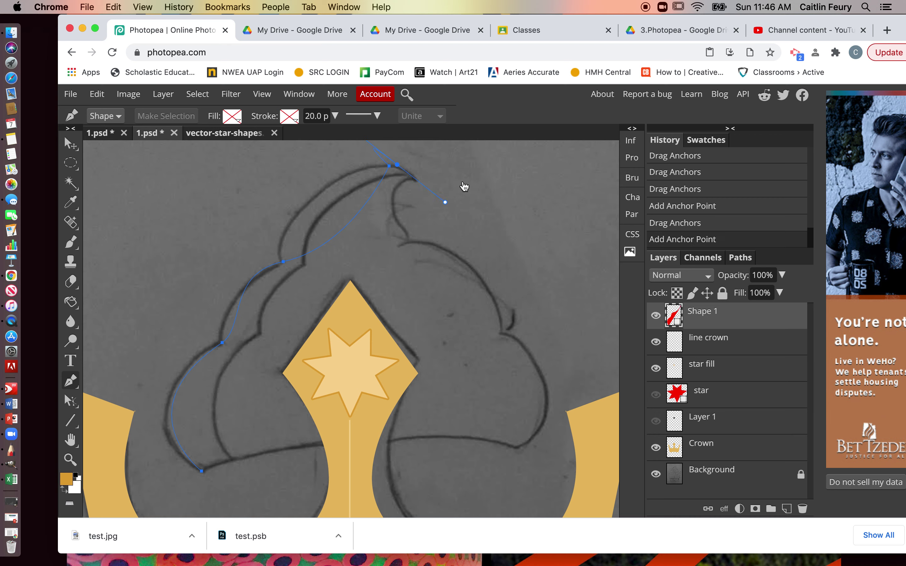
pyautogui.press('super+z')
pyautogui.moveTo(389, 167); pyautogui.dragTo(519, 121)
pyautogui.moveTo(402, 163); pyautogui.dragTo(454, 169)
pyautogui.moveTo(459, 159); pyautogui.dragTo(482, 164)
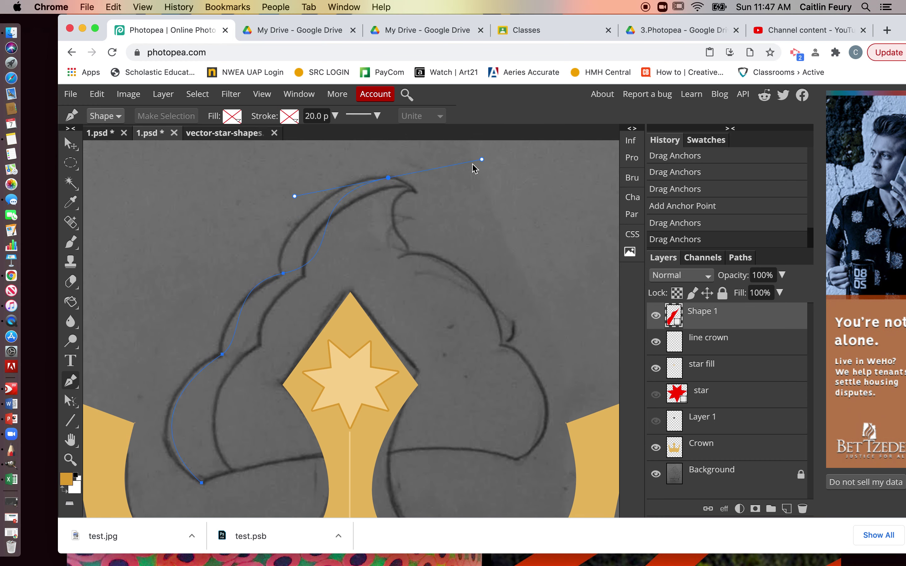
# - Shift the swirl's top anchor slightly left along the sketched outline
pyautogui.click(71, 400)
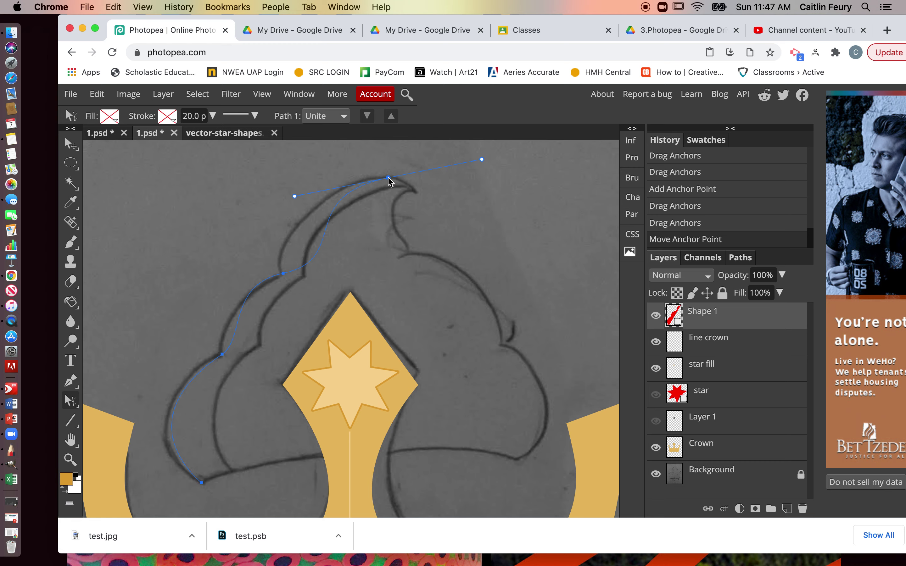
pyautogui.moveTo(389, 178)
pyautogui.mouseDown()
pyautogui.moveTo(370, 189)
pyautogui.moveTo(374, 178)
pyautogui.mouseUp()
pyautogui.moveTo(380, 182); pyautogui.dragTo(382, 182)
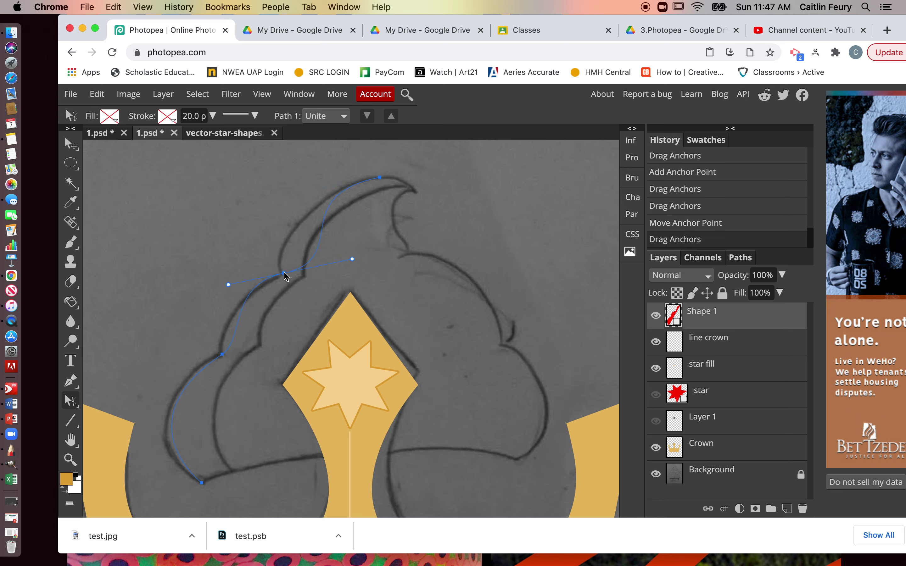
# - Reposition the second notch anchor on the left outline, tilt its direction handles, and nudge the swirl's top anchor
pyautogui.moveTo(283, 268)
pyautogui.mouseDown()
pyautogui.moveTo(268, 273)
pyautogui.moveTo(280, 261)
pyautogui.mouseUp()
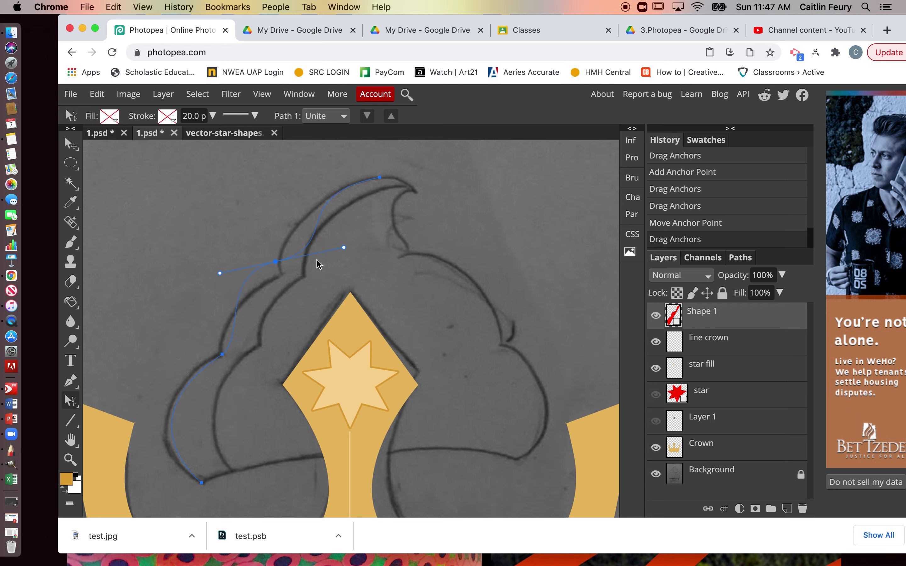
pyautogui.moveTo(344, 247)
pyautogui.mouseDown()
pyautogui.moveTo(338, 224)
pyautogui.moveTo(342, 239)
pyautogui.mouseUp()
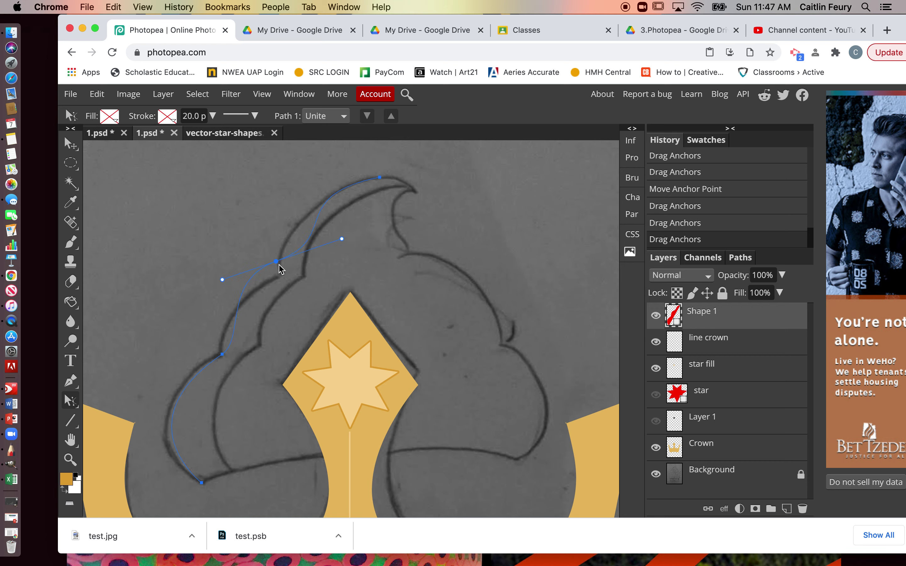
pyautogui.moveTo(276, 262); pyautogui.dragTo(271, 275)
pyautogui.moveTo(275, 268); pyautogui.dragTo(278, 270)
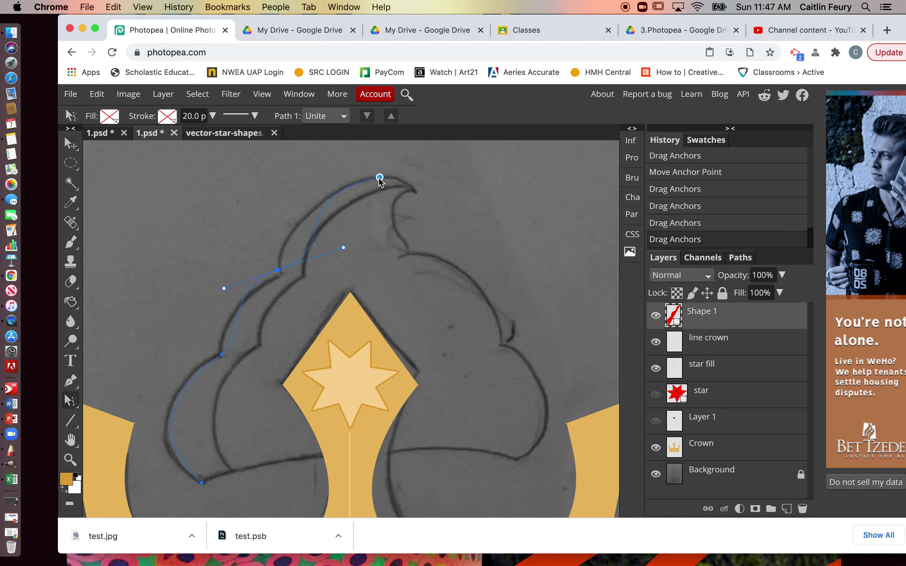
pyautogui.moveTo(380, 182); pyautogui.dragTo(380, 182)
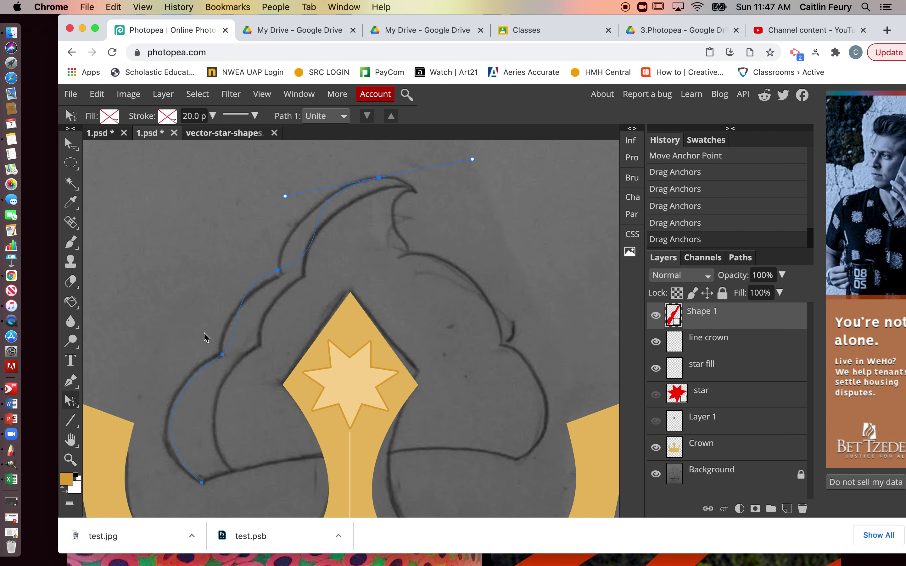
# - Add an anchor at the swirl's pointed tip, and move the top anchor slightly farther left along the outline
pyautogui.click(72, 381)
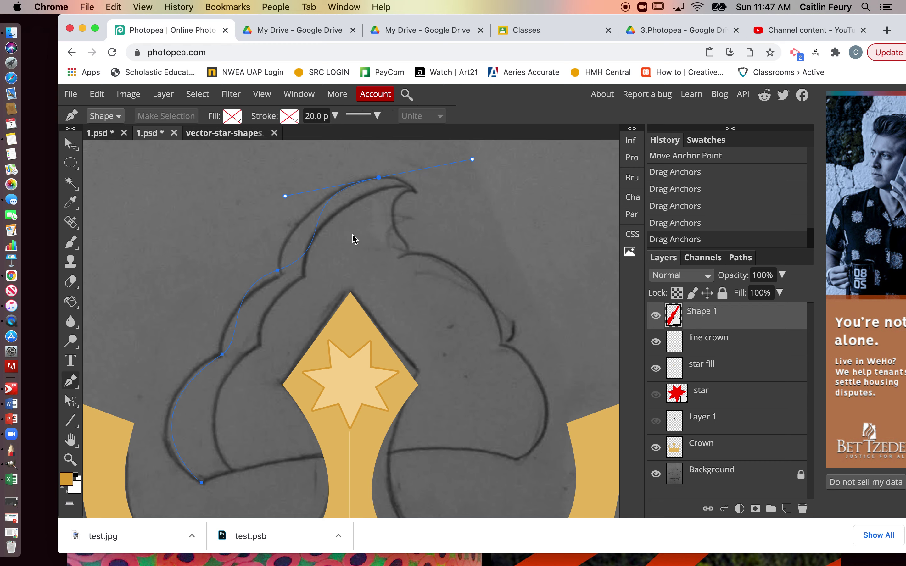
pyautogui.click(415, 194)
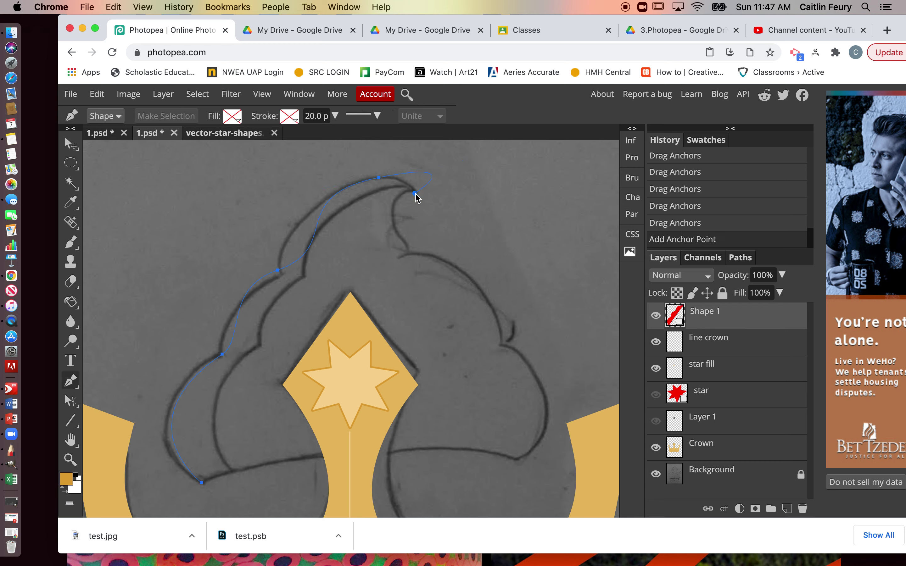
pyautogui.click(378, 178)
pyautogui.moveTo(372, 182)
pyautogui.mouseDown()
pyautogui.moveTo(352, 188)
pyautogui.moveTo(369, 177)
pyautogui.moveTo(375, 185)
pyautogui.mouseUp()
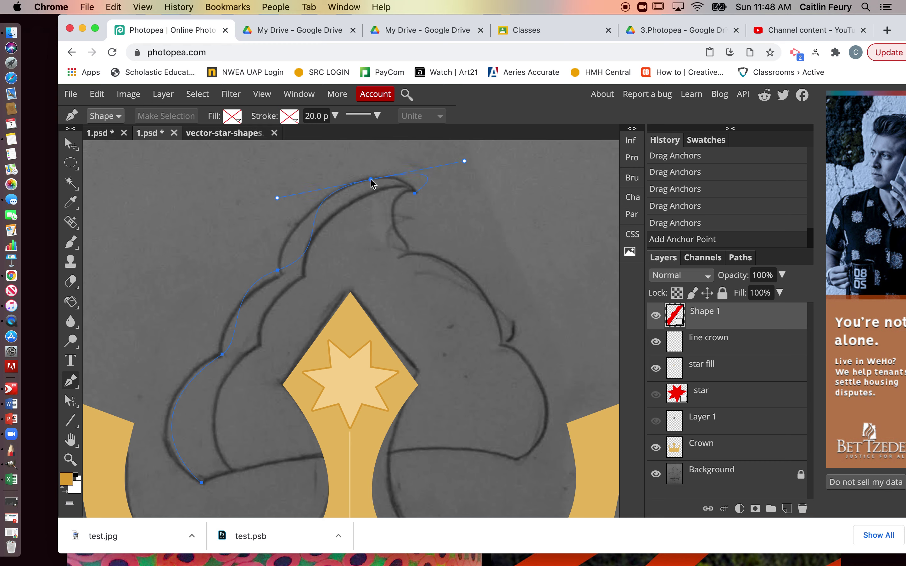
pyautogui.click(414, 194)
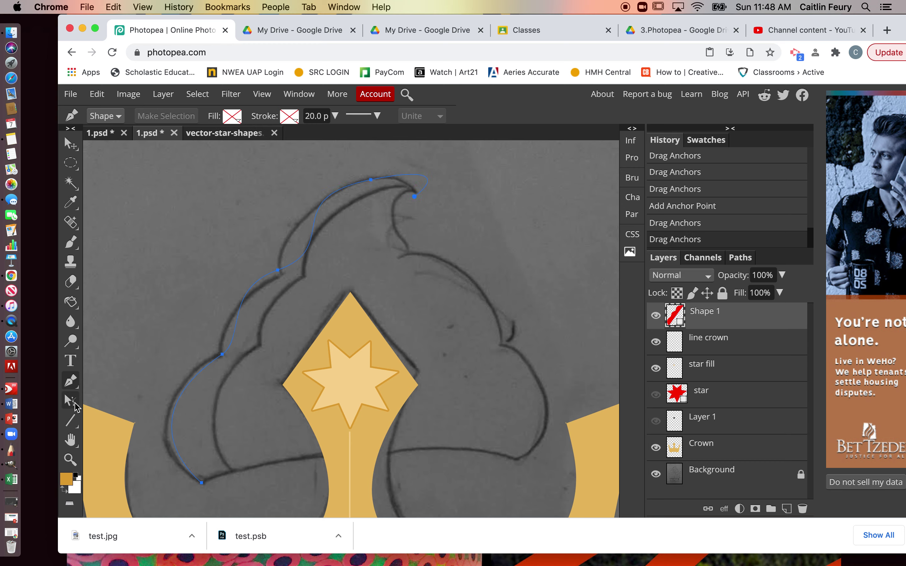
# - Move the tip anchor outward beyond the sketched point, and shift the top anchor left to reshape the curve
pyautogui.click(72, 400)
pyautogui.moveTo(414, 196)
pyautogui.mouseDown()
pyautogui.moveTo(458, 195)
pyautogui.moveTo(429, 189)
pyautogui.mouseUp()
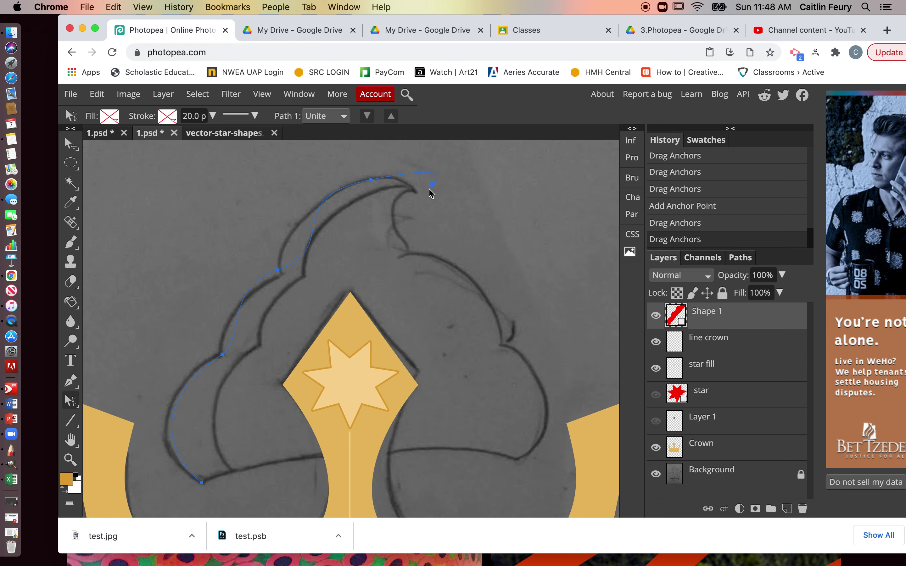
pyautogui.click(370, 181)
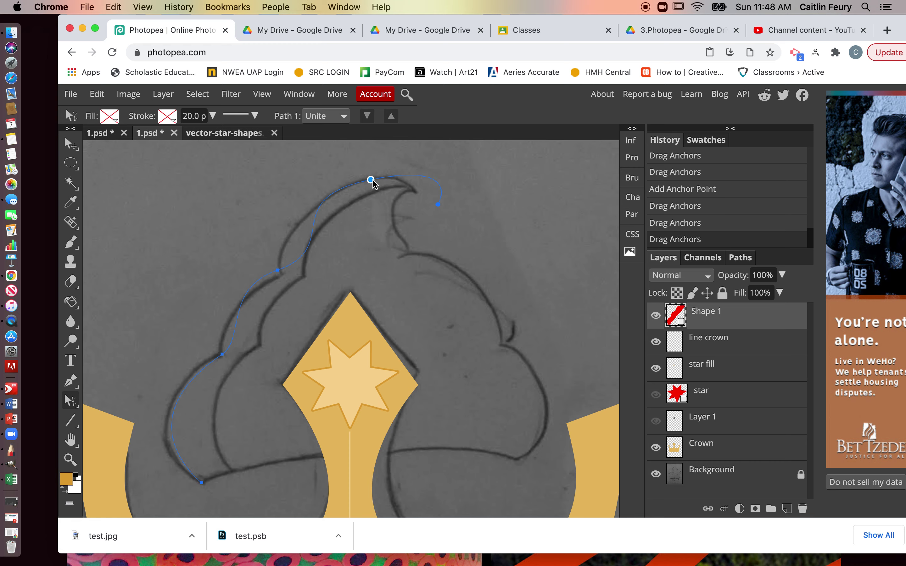
pyautogui.moveTo(360, 183)
pyautogui.mouseDown()
pyautogui.moveTo(352, 187)
pyautogui.moveTo(362, 187)
pyautogui.mouseUp()
pyautogui.click(439, 205)
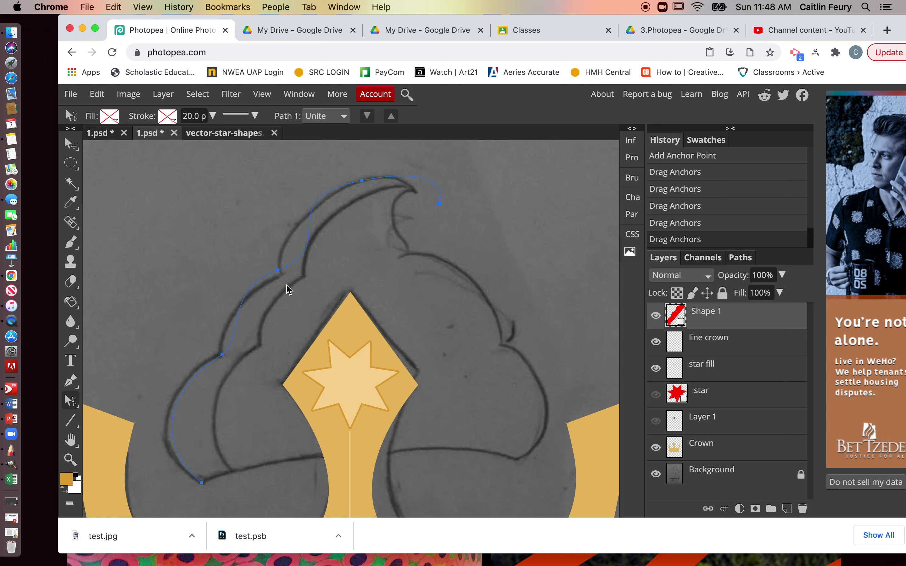
# - Undo the extra anchor beside the tip, and move the tip anchor down and inward to tighten the curl
pyautogui.click(72, 381)
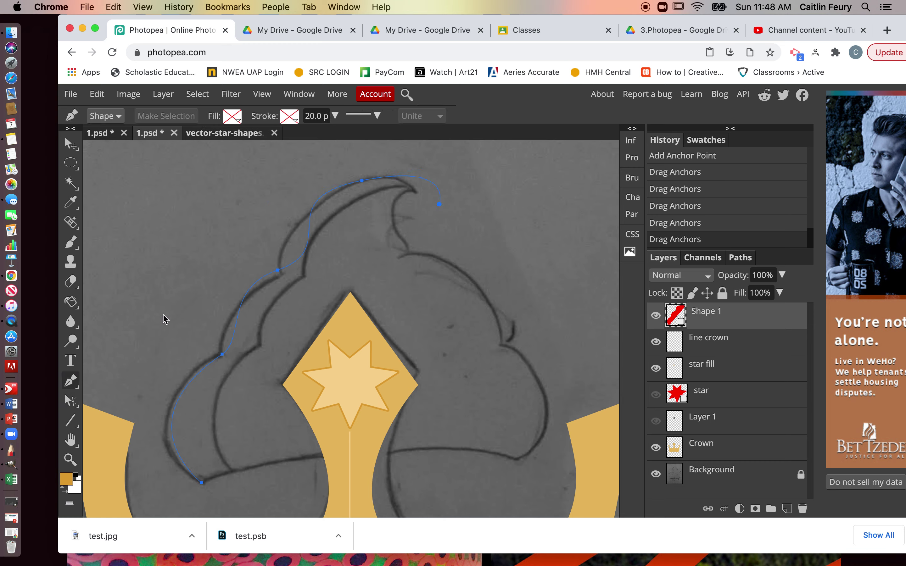
pyautogui.click(458, 208)
pyautogui.press('super+z')
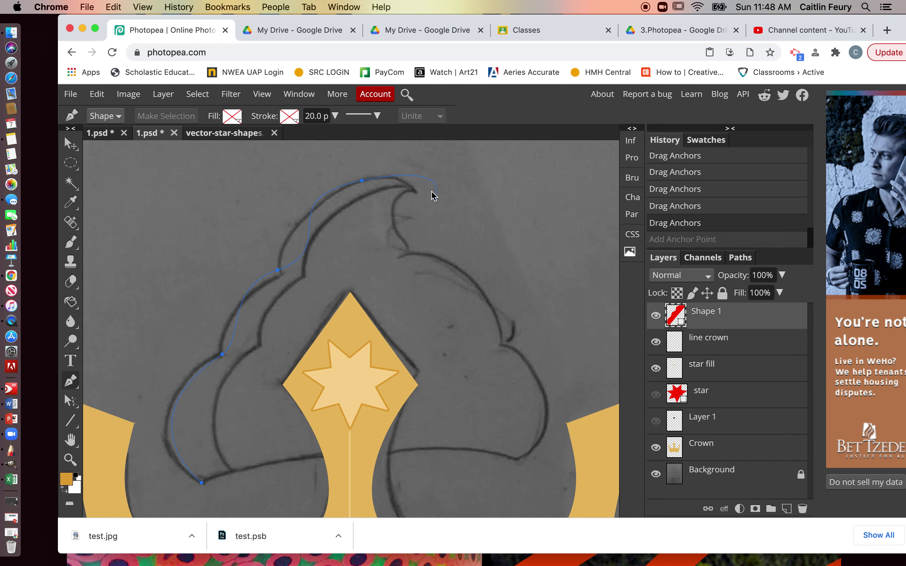
pyautogui.moveTo(418, 191); pyautogui.dragTo(422, 227)
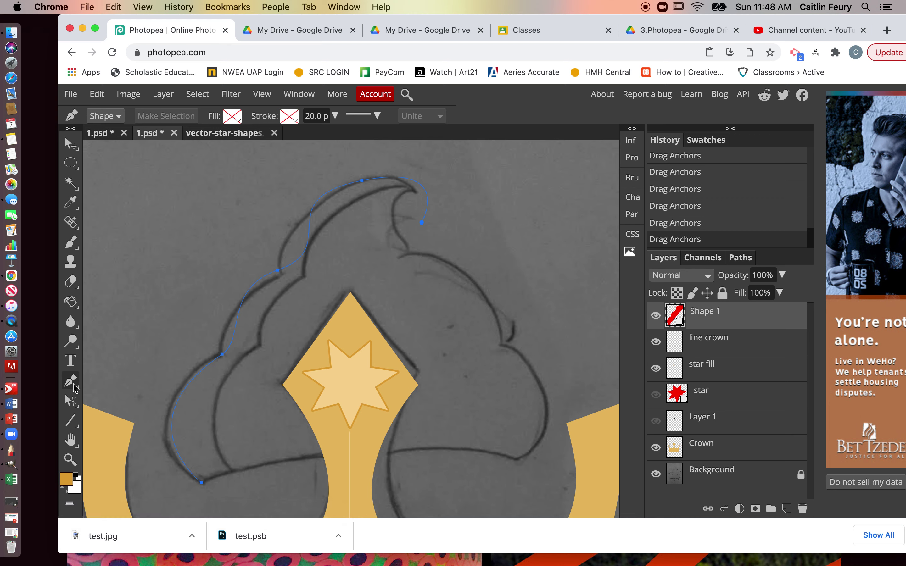
# - Add a curved anchor on the inner side of the curl and another where the right-hand bulge begins
pyautogui.click(398, 202)
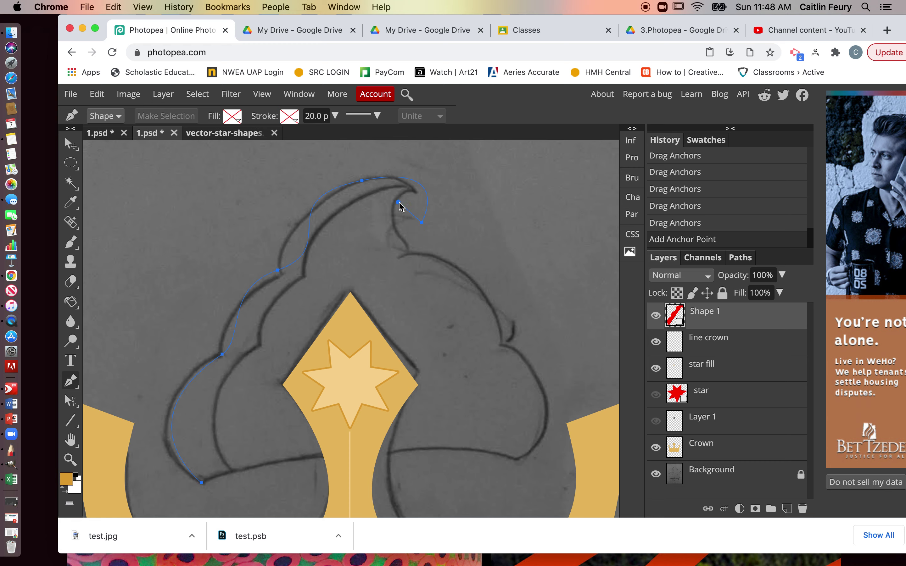
pyautogui.moveTo(399, 202); pyautogui.dragTo(385, 224)
pyautogui.click(406, 257)
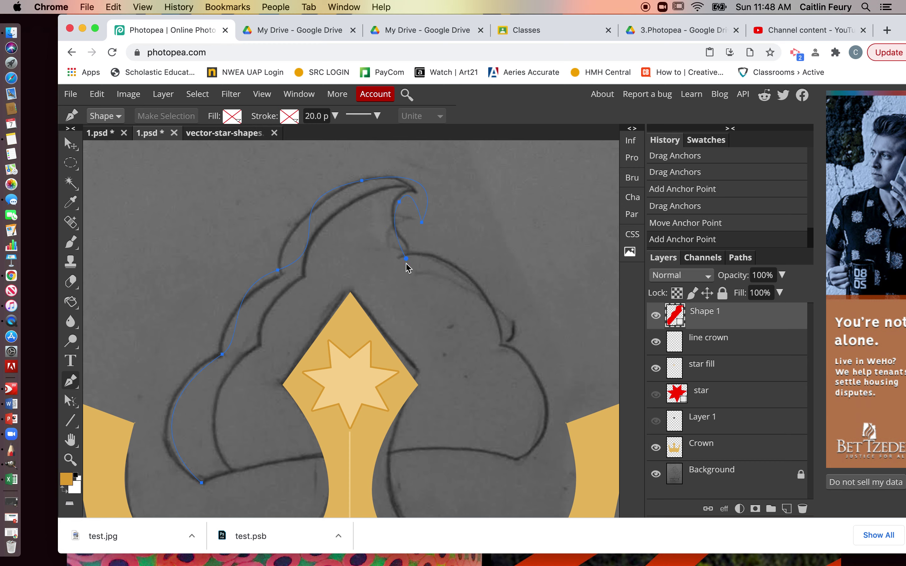
# - Add an anchor at the right-hand notch, try curving its segment, and revert the history to the uncurved anchor
pyautogui.click(501, 344)
pyautogui.moveTo(502, 346); pyautogui.dragTo(477, 371)
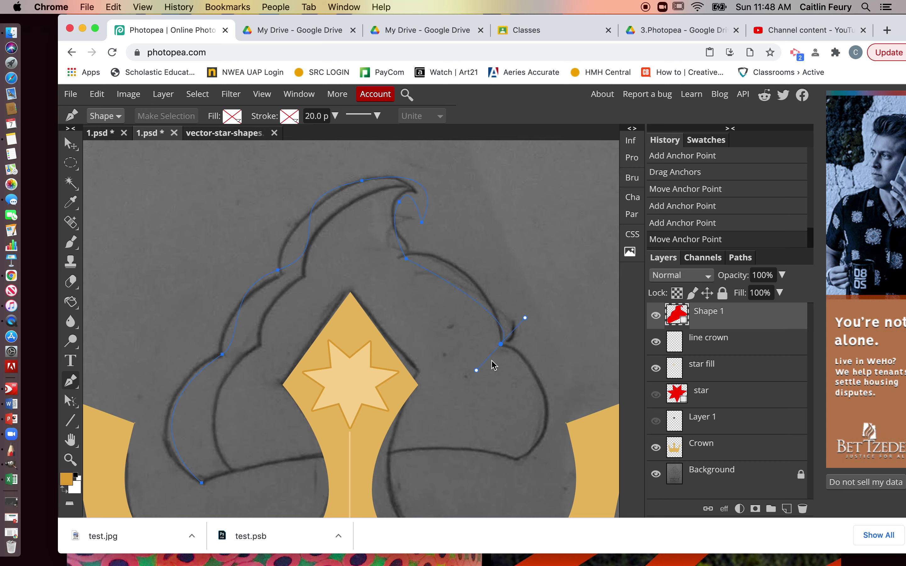
pyautogui.moveTo(476, 370); pyautogui.dragTo(445, 379)
pyautogui.click(684, 222)
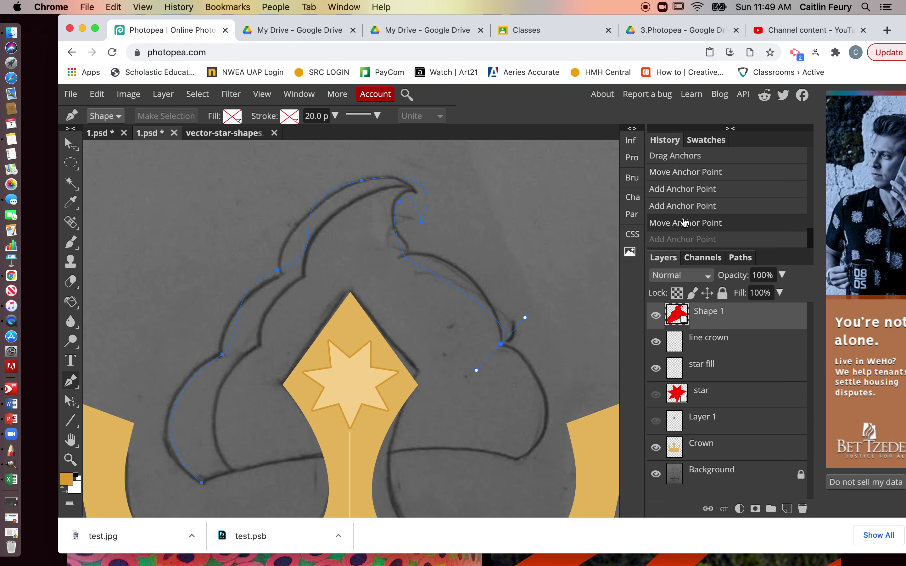
pyautogui.hotkey('ctrl', 'z')
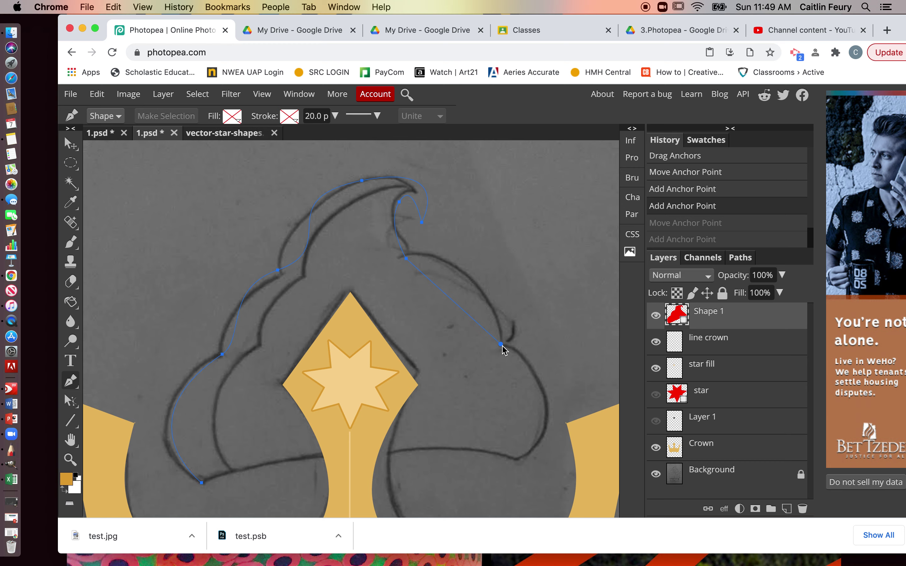
# - Curve the segment into the right-hand notch by extending the anchor's handles, and revert the stray anchors beside it
pyautogui.moveTo(502, 343); pyautogui.dragTo(561, 302)
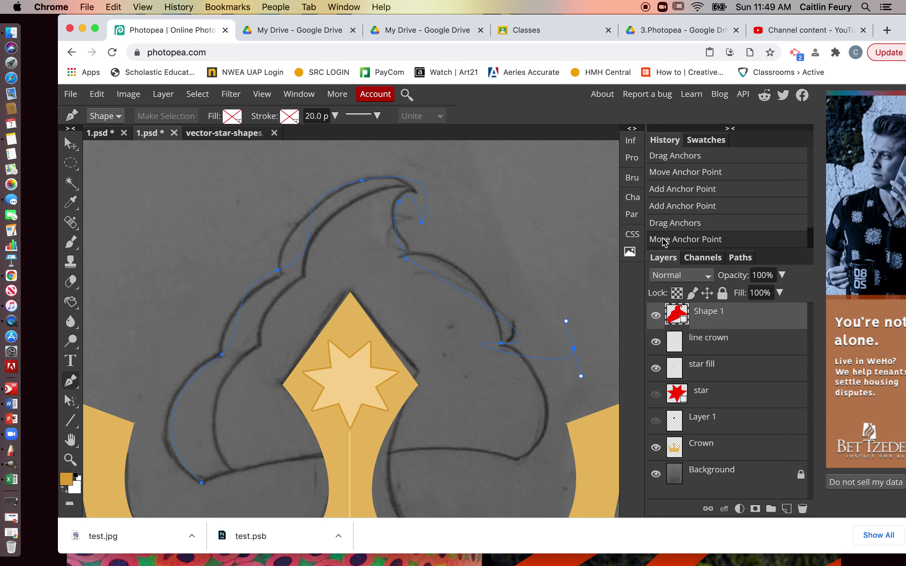
pyautogui.scroll(-1, 664, 239)
pyautogui.click(672, 224)
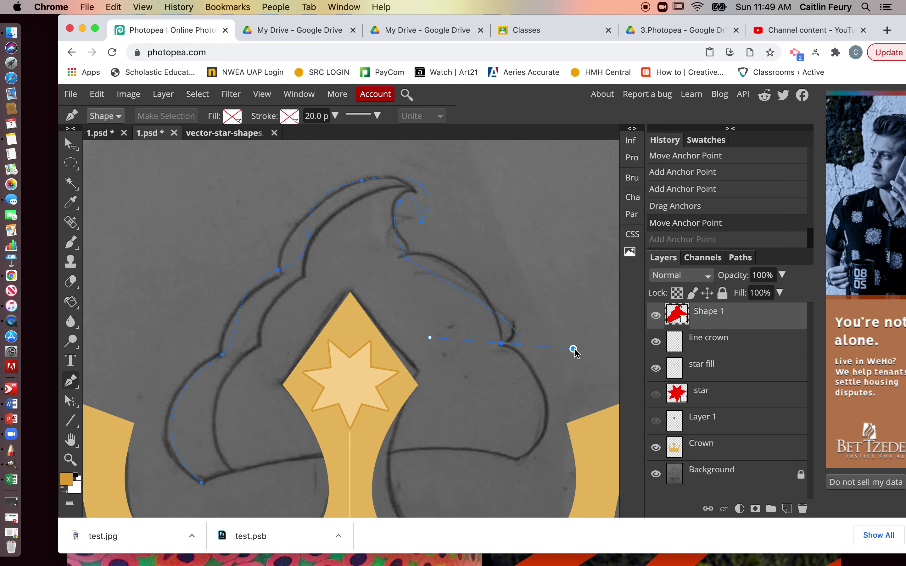
pyautogui.moveTo(575, 350); pyautogui.dragTo(571, 326)
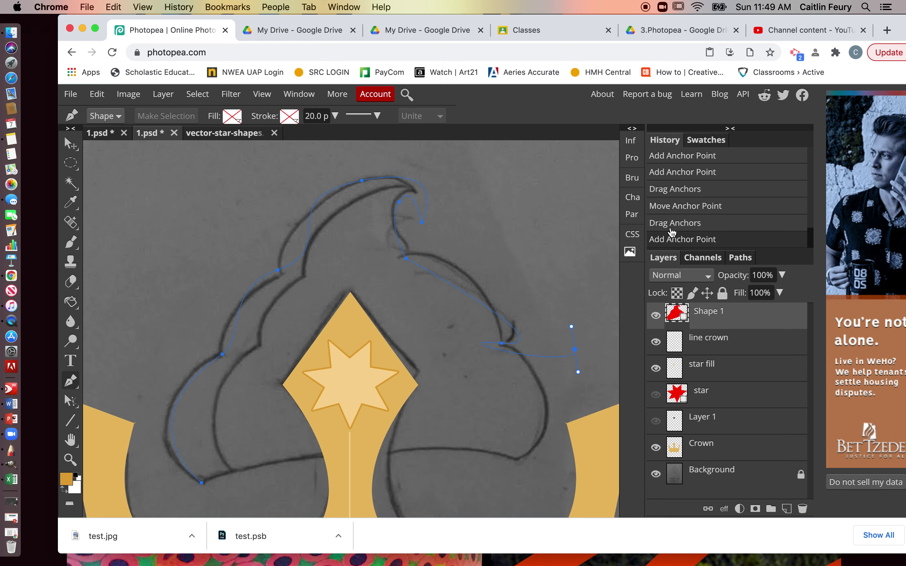
pyautogui.click(670, 228)
# - Move the right-hand notch anchor inward and rotate its handles so the segment bulges along the upper right frosting
pyautogui.click(70, 400)
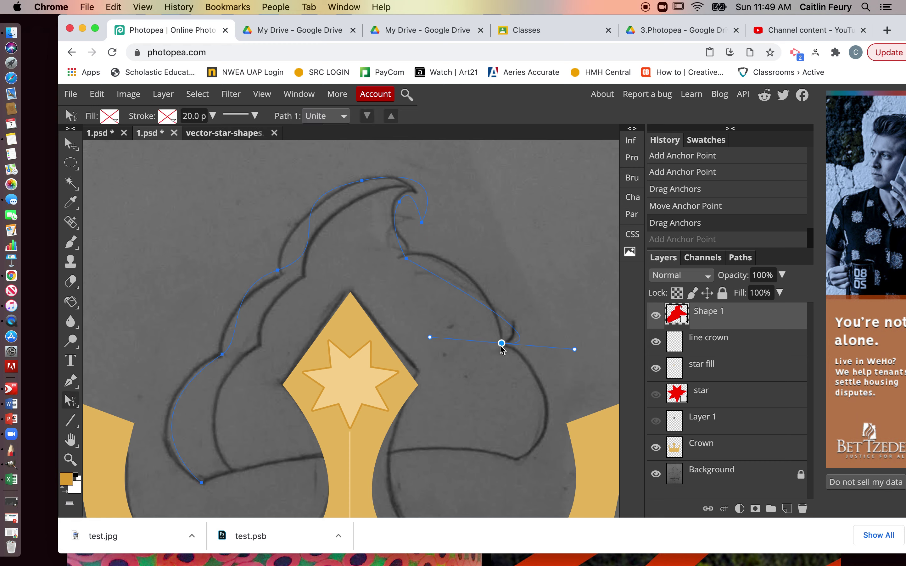
pyautogui.moveTo(502, 368); pyautogui.dragTo(473, 330)
pyautogui.moveTo(545, 341); pyautogui.dragTo(518, 277)
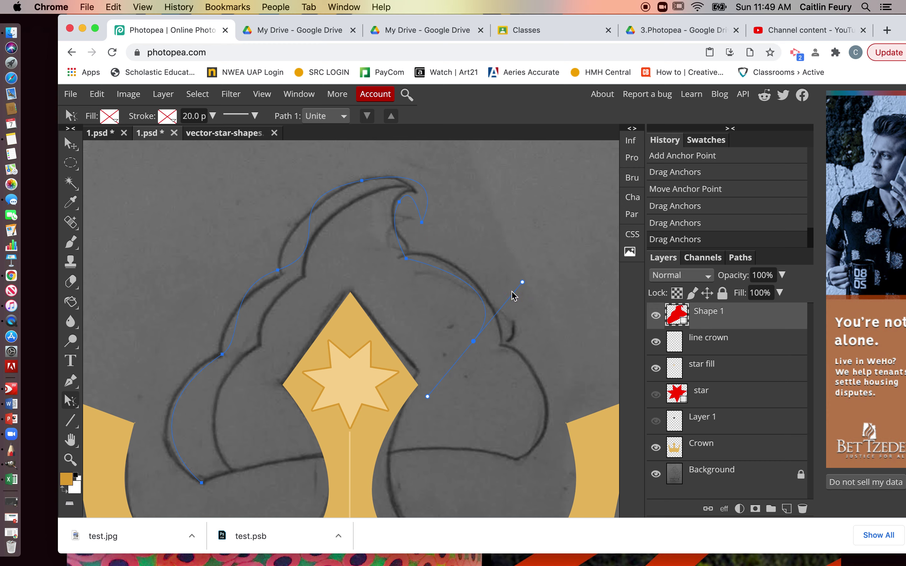
# - Add a pen anchor at the frosting's lower-right corner, and revert the last anchor drag in the history
pyautogui.rightClick(71, 401)
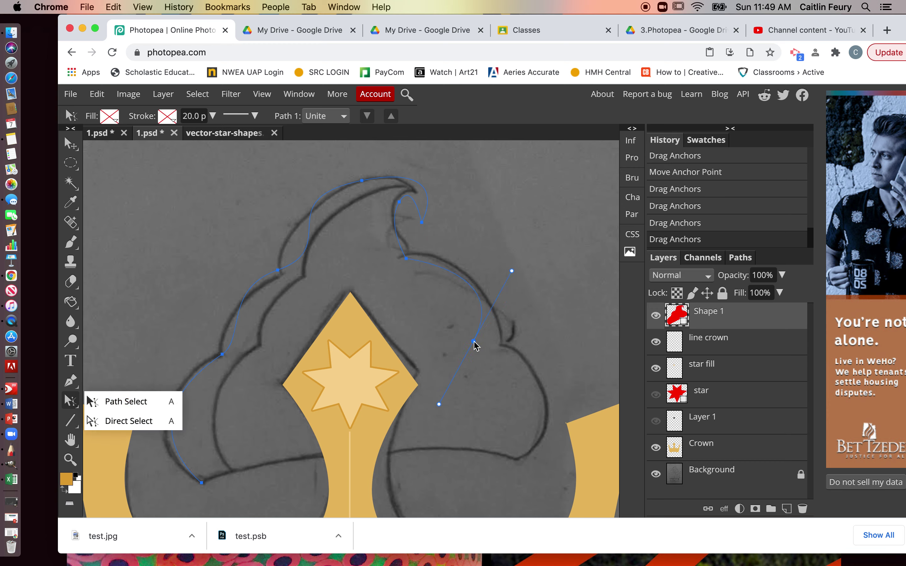
pyautogui.click(71, 381)
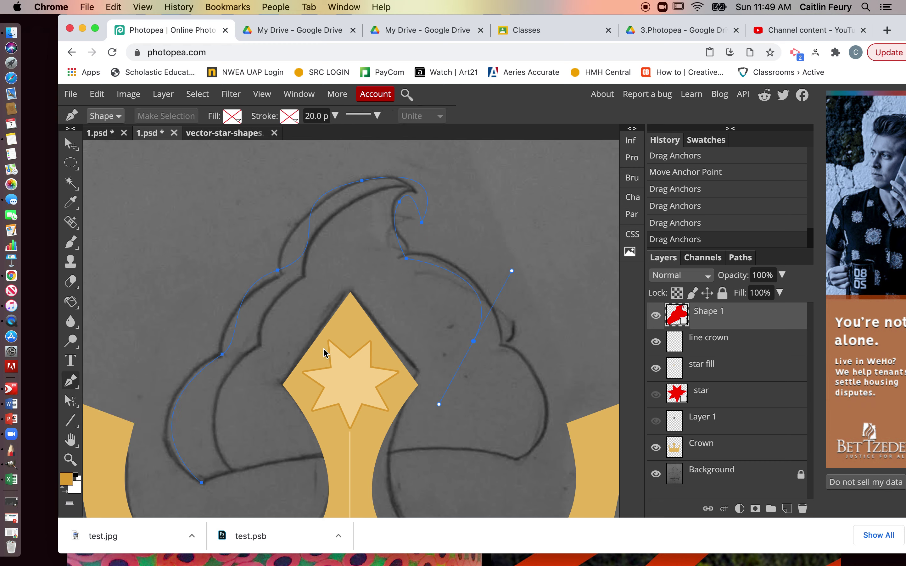
pyautogui.click(474, 341)
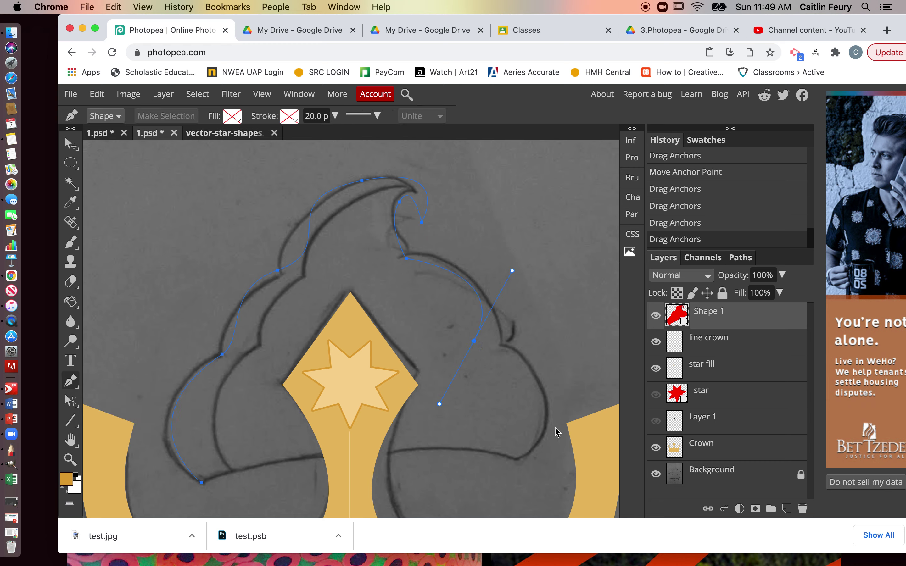
pyautogui.click(519, 458)
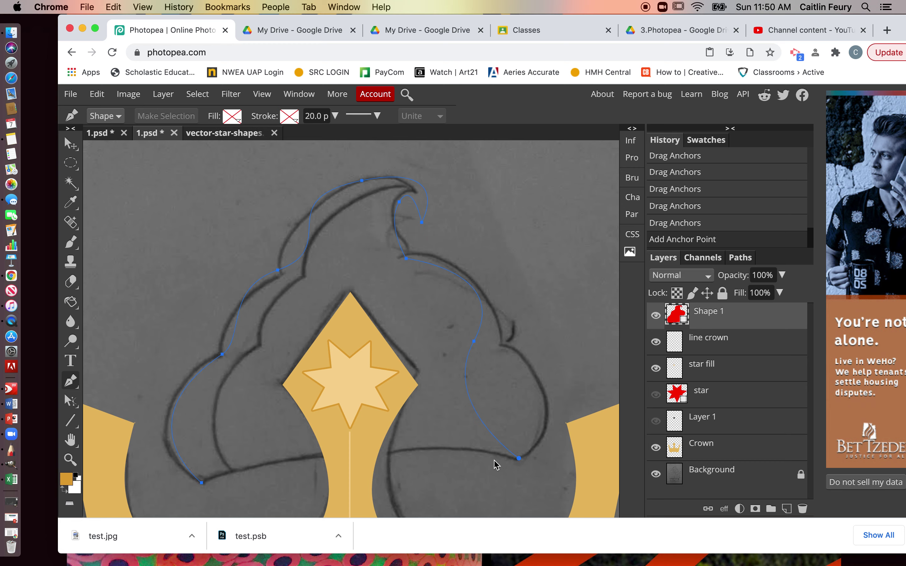
pyautogui.moveTo(500, 465); pyautogui.dragTo(489, 456)
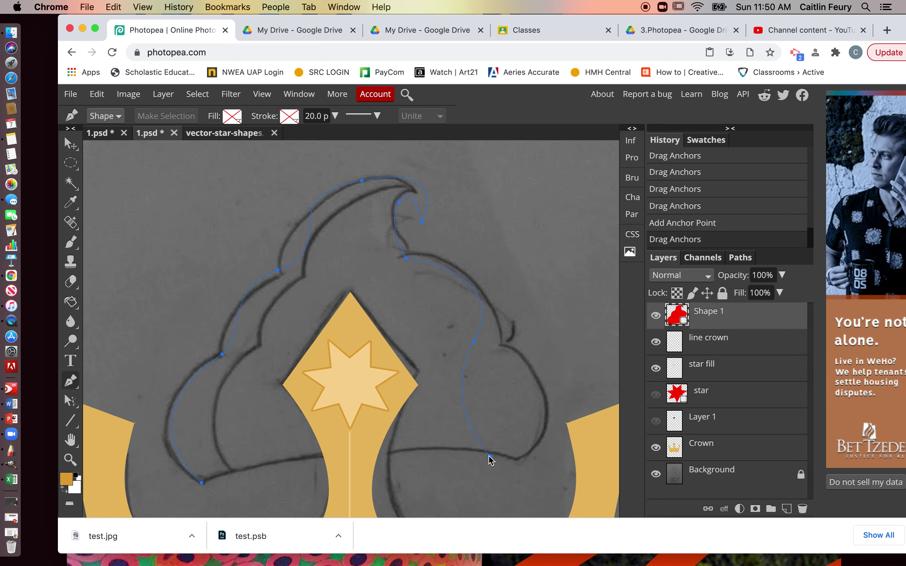
pyautogui.click(672, 231)
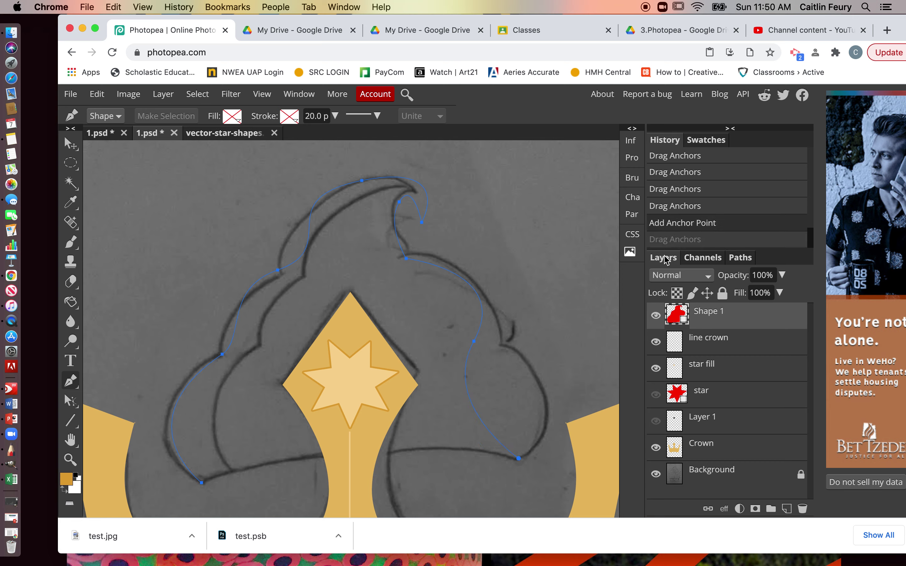
# - Replace the lower-right corner anchor with a trial curved anchor on the right lobe's outer edge, and revert the history to the notch anchor
pyautogui.click(691, 206)
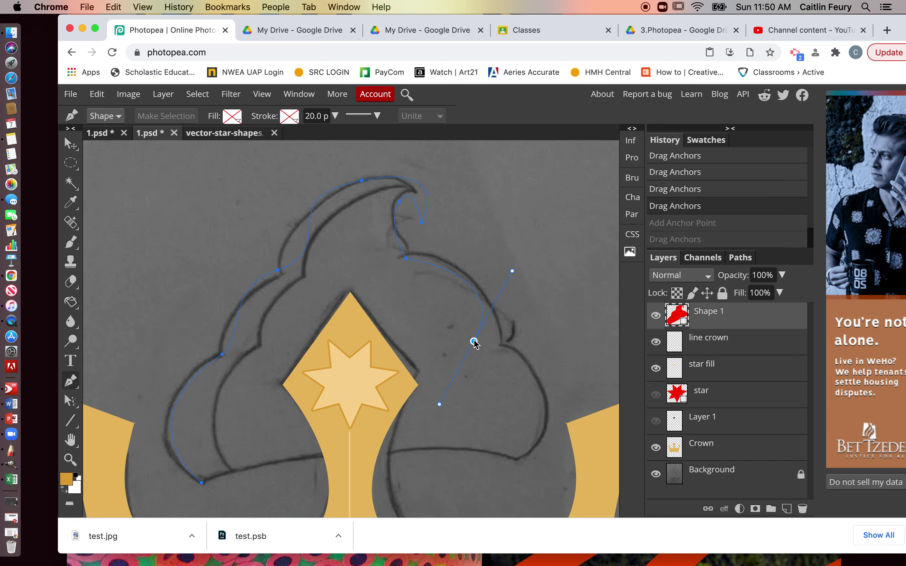
pyautogui.click(540, 386)
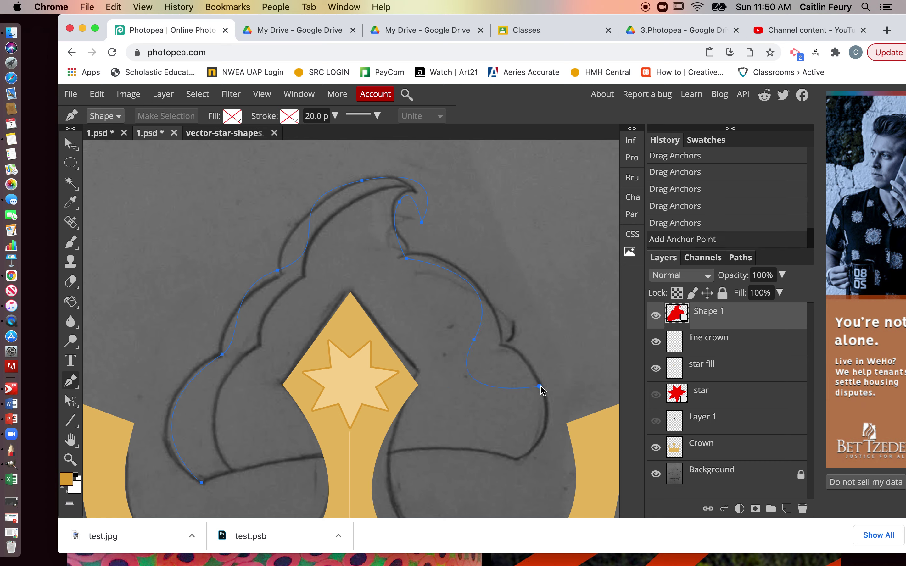
pyautogui.moveTo(539, 387); pyautogui.dragTo(528, 421)
pyautogui.moveTo(555, 400); pyautogui.dragTo(551, 378)
pyautogui.click(693, 227)
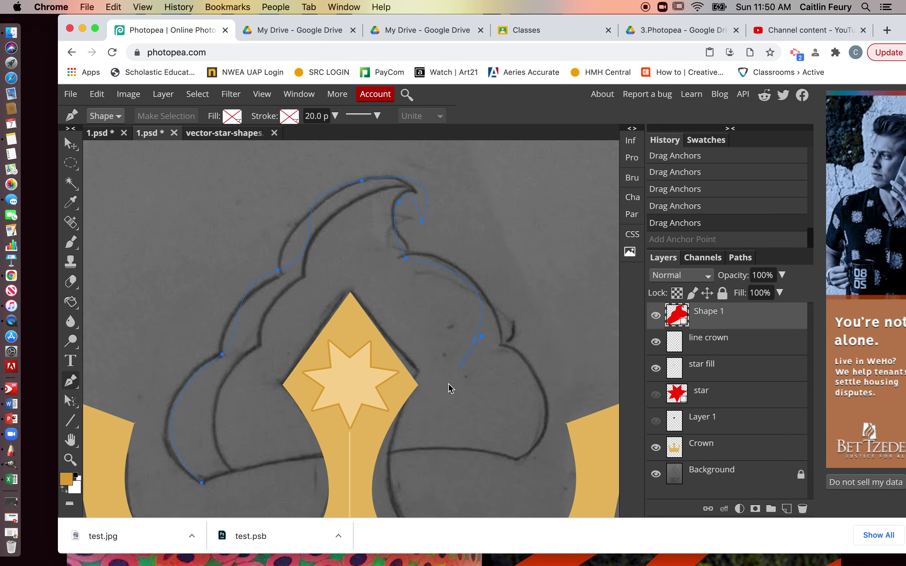
pyautogui.click(673, 212)
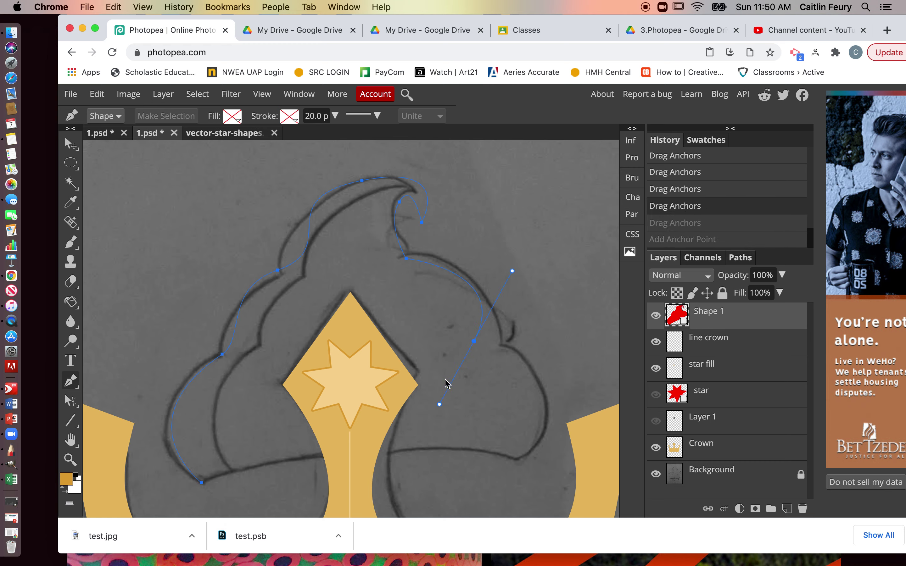
# - Step back and forth through the history states to compare the notch anchor's handle angles
pyautogui.click(680, 224)
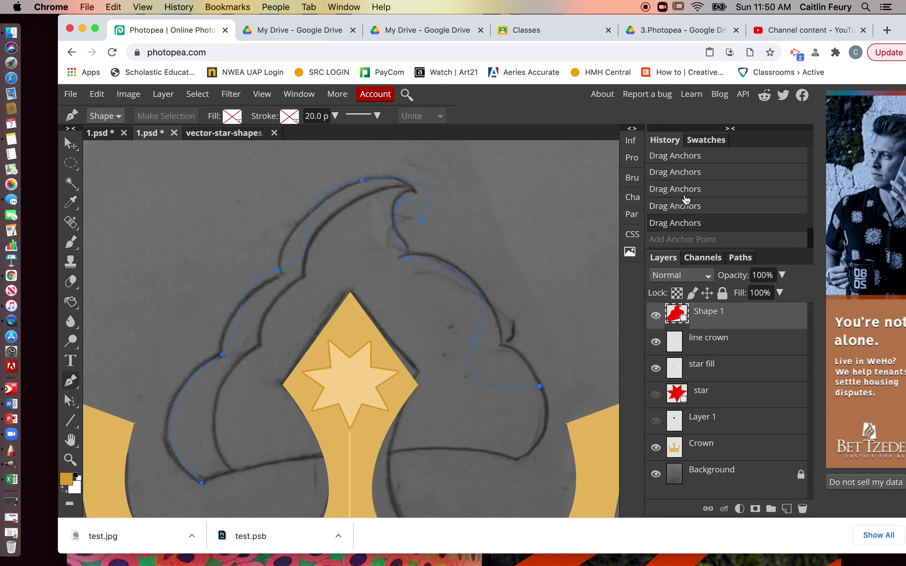
pyautogui.click(684, 204)
pyautogui.click(685, 192)
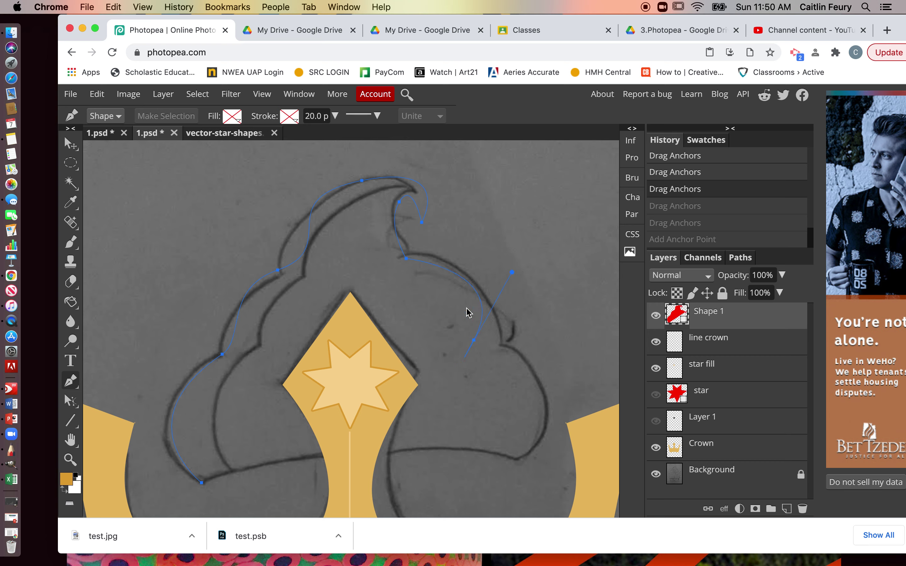
pyautogui.click(724, 207)
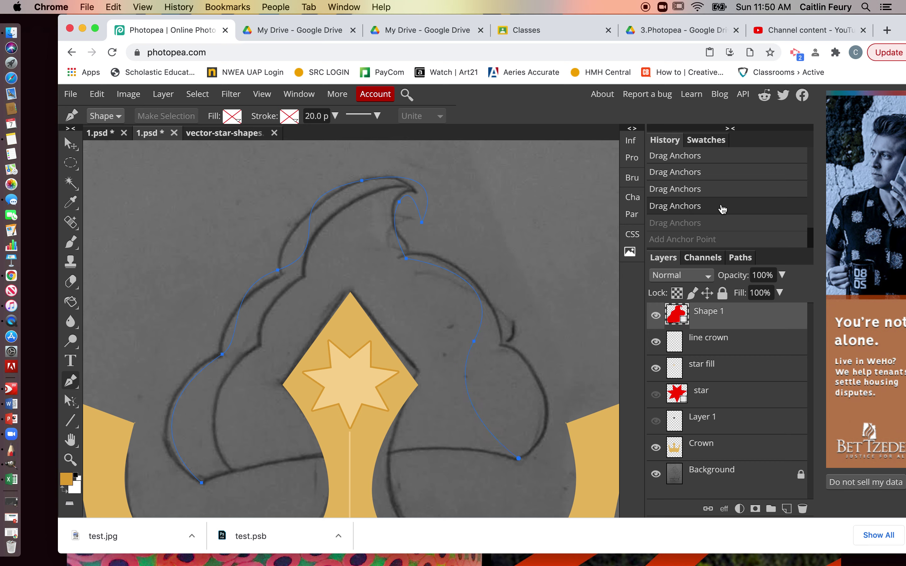
pyautogui.click(708, 189)
pyautogui.click(708, 173)
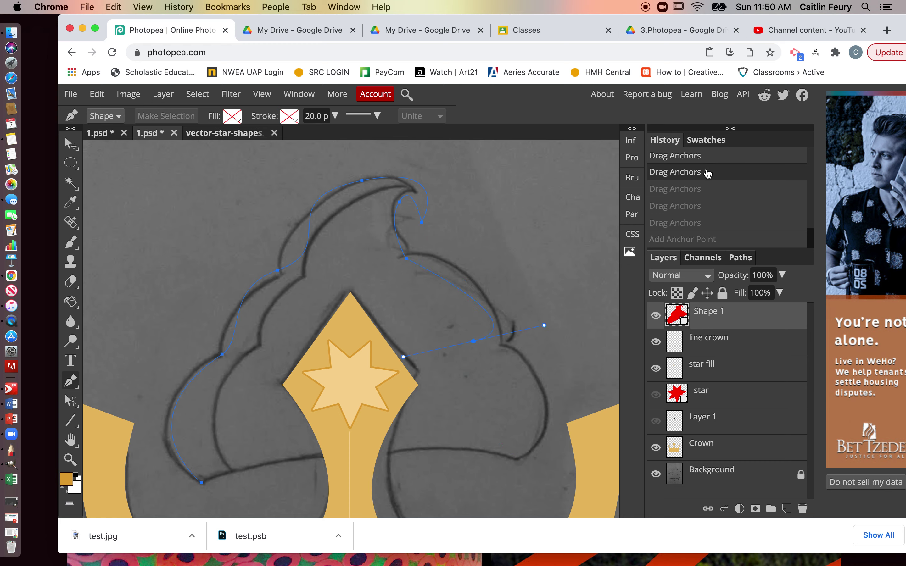
pyautogui.click(705, 193)
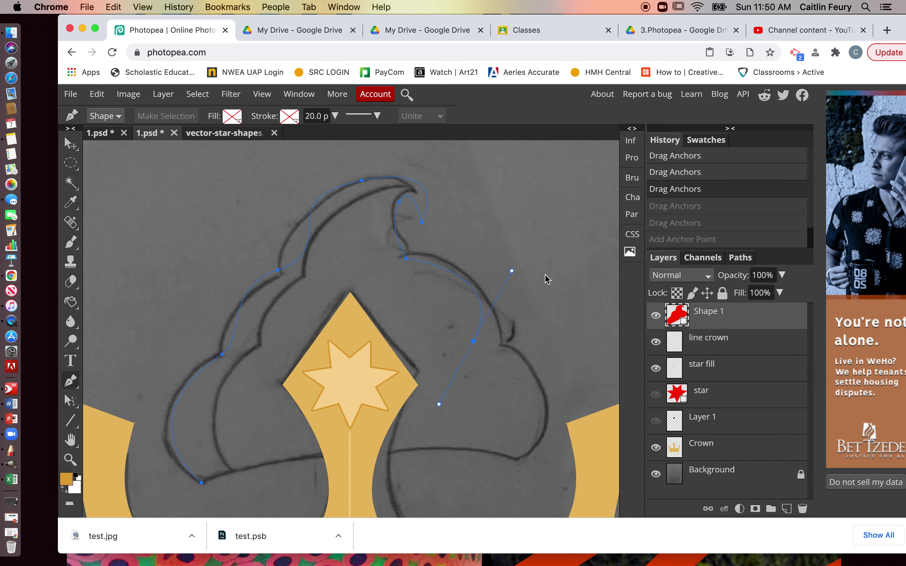
pyautogui.click(669, 178)
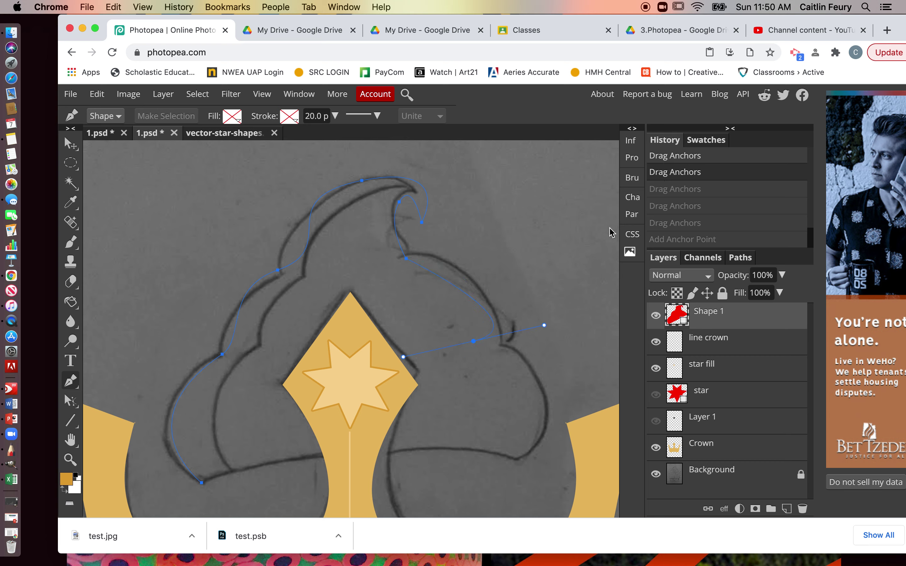
pyautogui.click(687, 192)
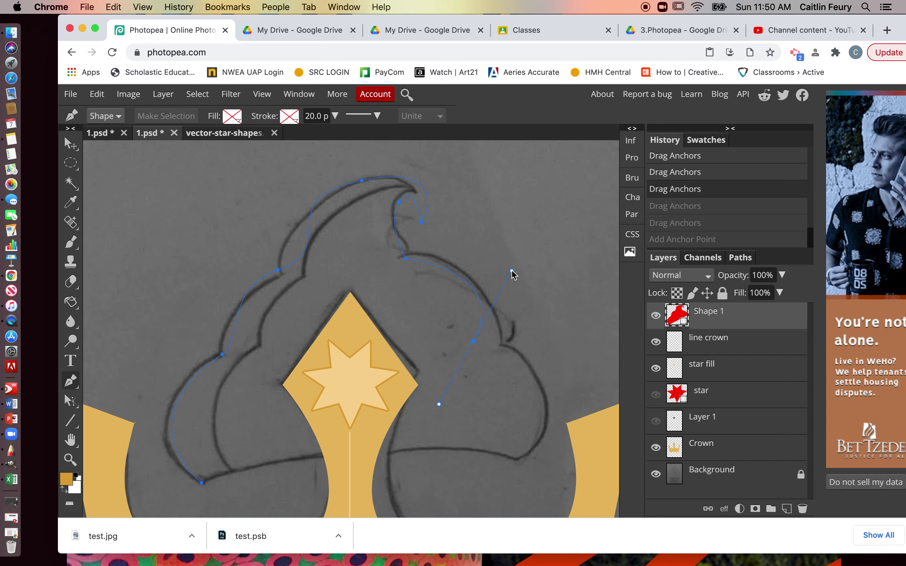
# - Try adjusting the notch anchor's upper handle with the Pen tool, and revert the history to the bulging notch curve
pyautogui.press('super+shift+z')
pyautogui.press('super+shift+z')
pyautogui.press('super+shift+z')
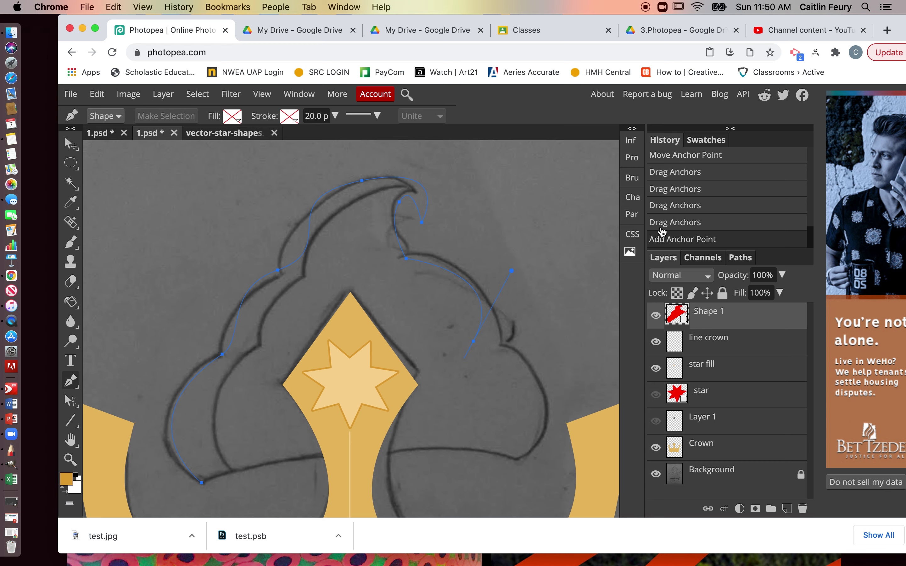
pyautogui.press('super+z')
pyautogui.click(514, 272)
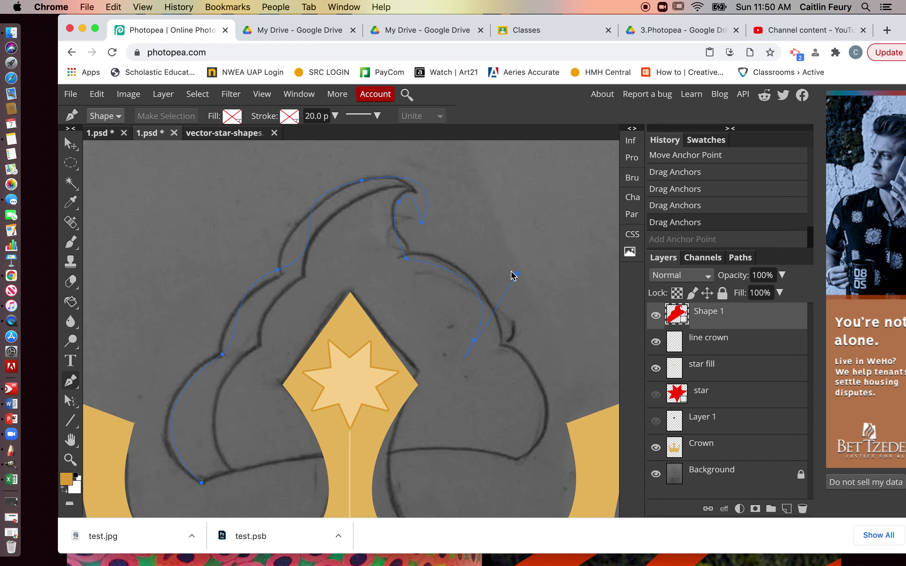
pyautogui.click(662, 216)
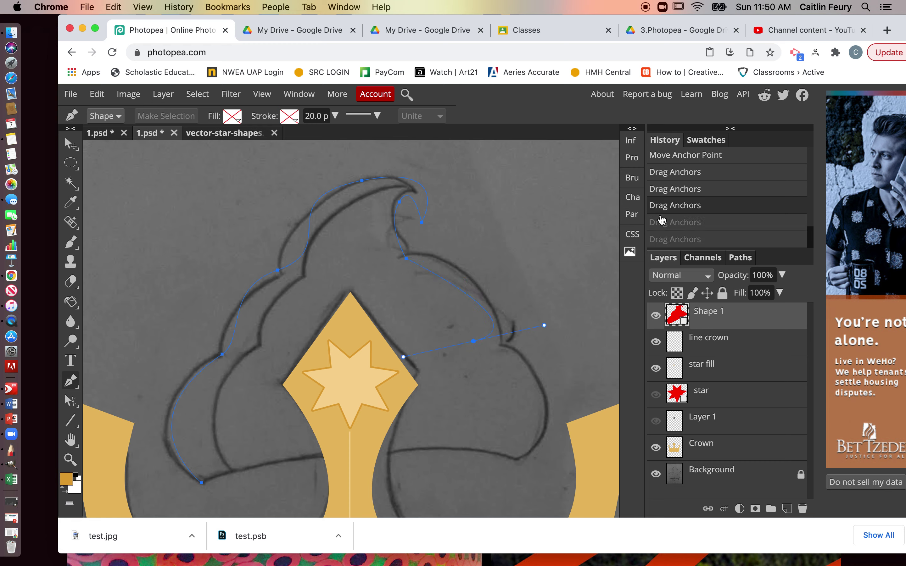
pyautogui.click(683, 194)
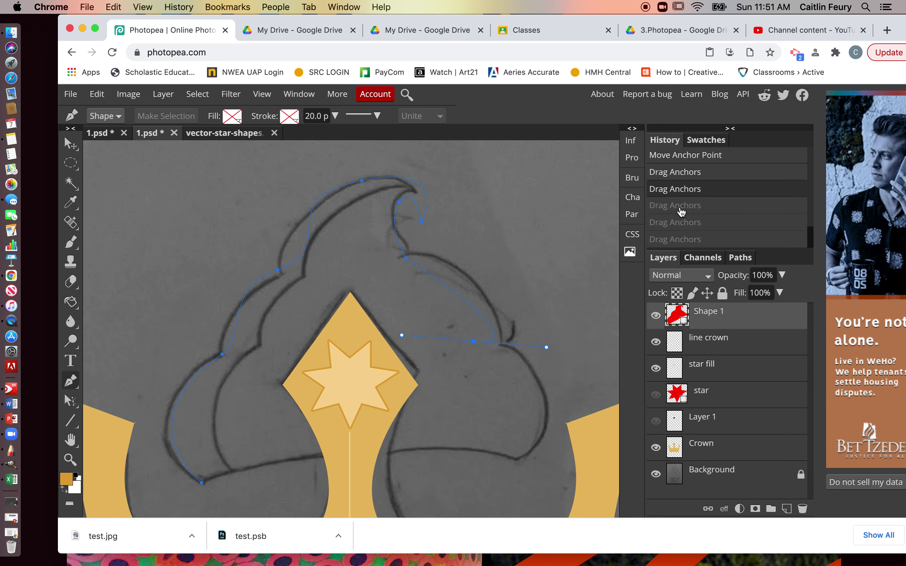
pyautogui.click(681, 207)
pyautogui.click(678, 224)
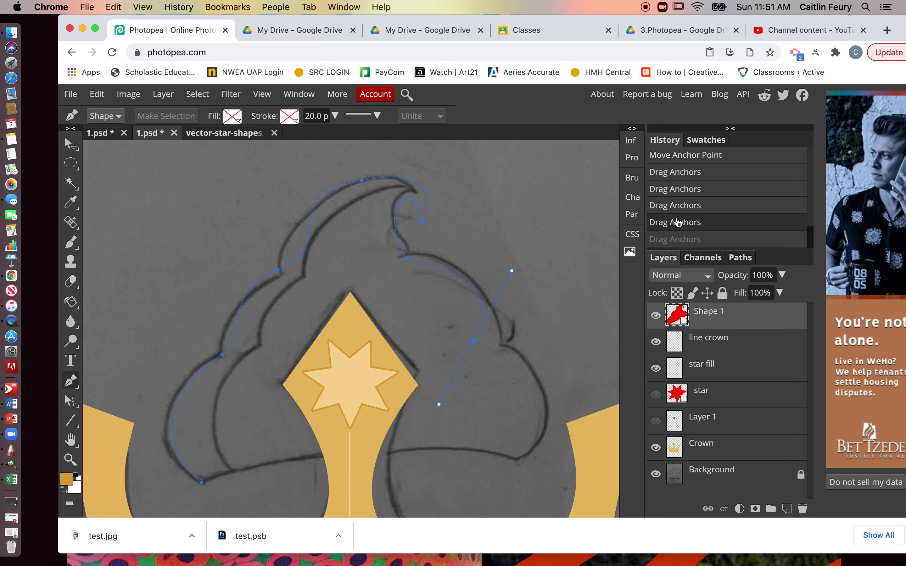
# - Use Direct Select to move the notch anchor outward to the sketch line and shorten its lower handle to a steeper angle
pyautogui.click(70, 400)
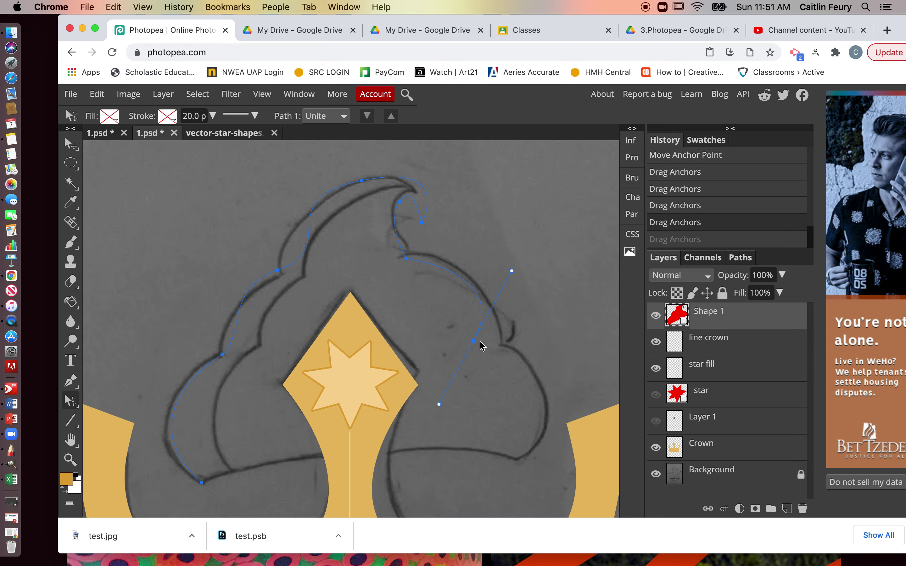
pyautogui.moveTo(473, 342); pyautogui.dragTo(491, 350)
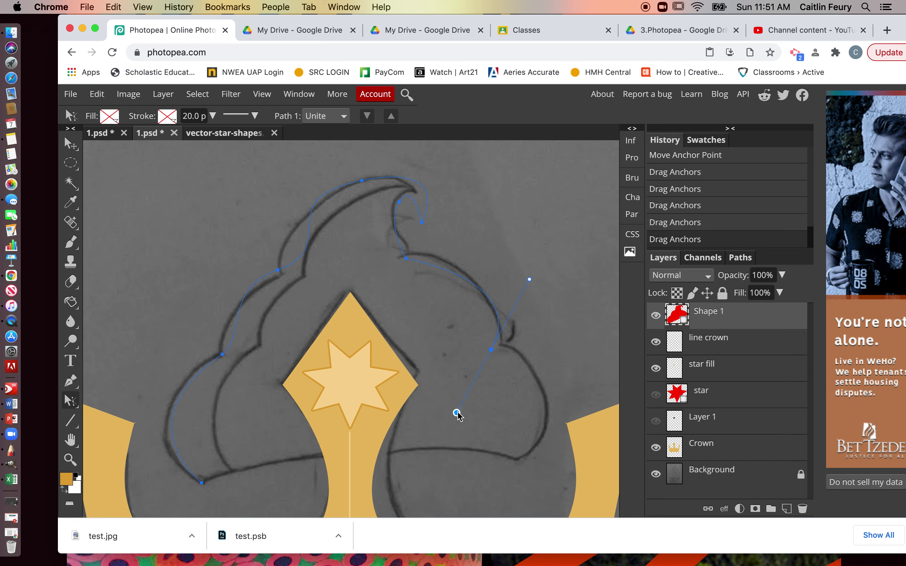
pyautogui.moveTo(457, 413); pyautogui.dragTo(482, 380)
pyautogui.moveTo(487, 371); pyautogui.dragTo(487, 373)
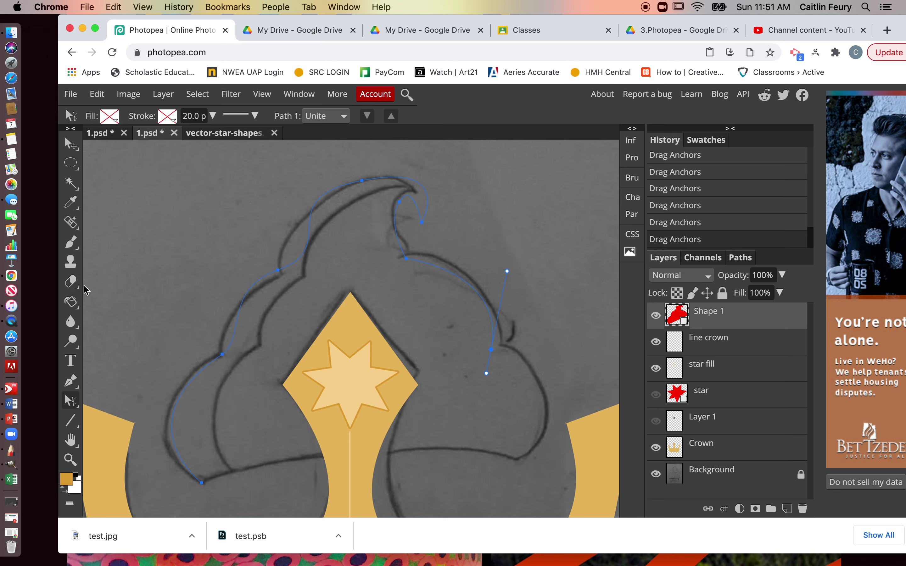
# - Add a pen anchor at the frosting's lower-right corner and shift it inward along the bottom line
pyautogui.click(71, 381)
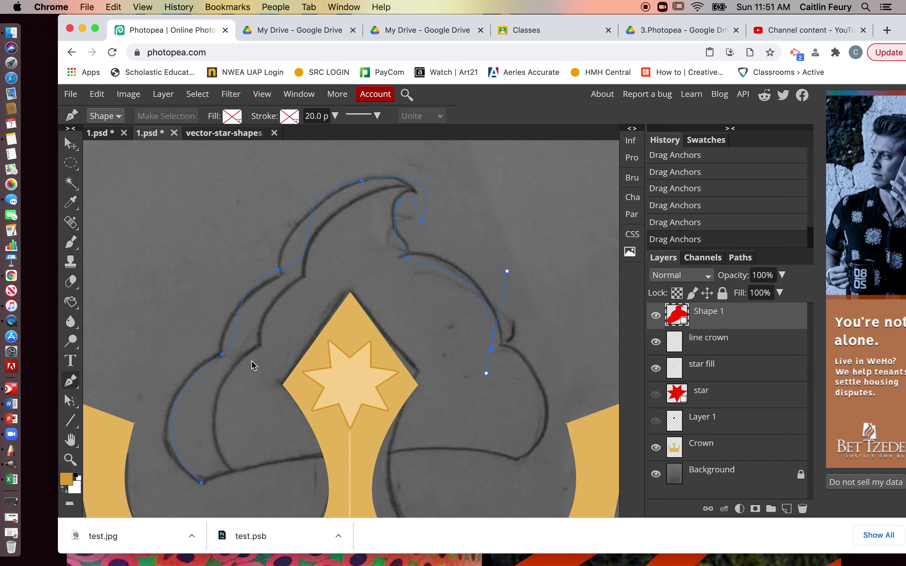
pyautogui.click(491, 350)
pyautogui.click(515, 457)
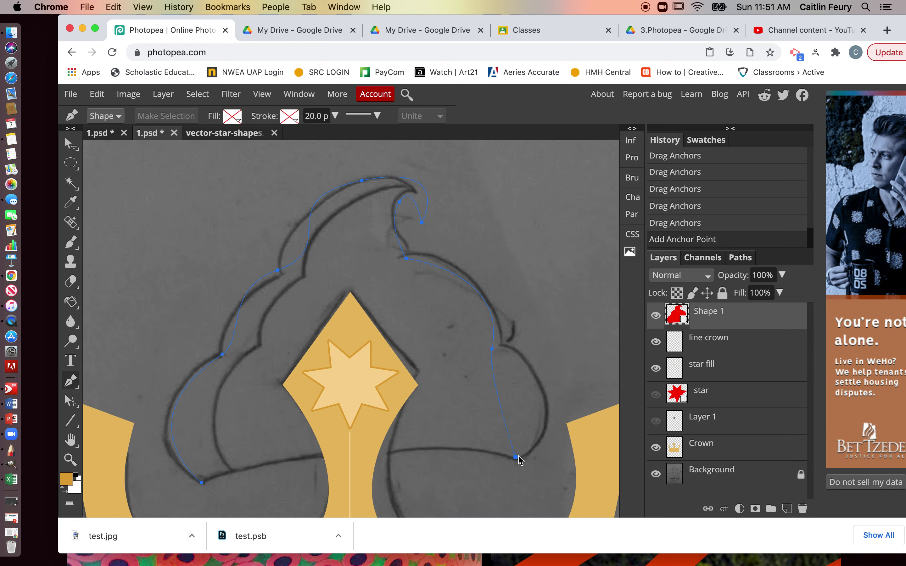
pyautogui.click(516, 458)
pyautogui.moveTo(516, 458)
pyautogui.mouseDown()
pyautogui.moveTo(512, 468)
pyautogui.moveTo(503, 457)
pyautogui.mouseUp()
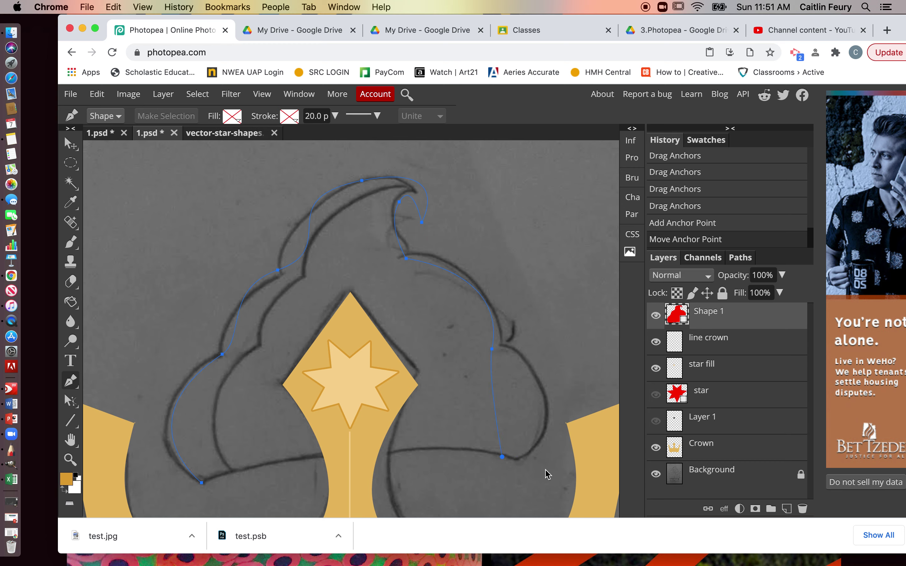
# - Try a curved anchor just outside the lower-right corner, and revert the history to the adjusted notch anchor
pyautogui.moveTo(539, 446); pyautogui.dragTo(537, 458)
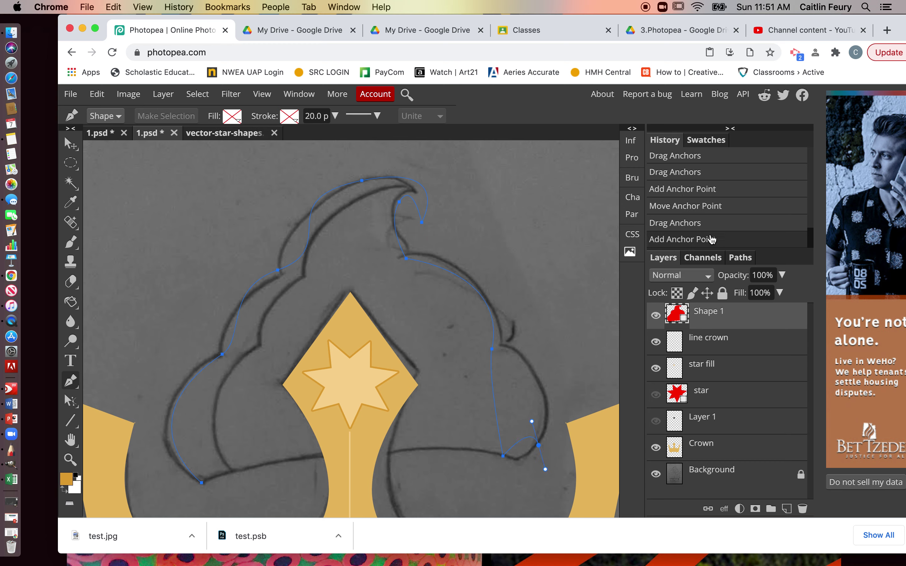
pyautogui.click(708, 223)
pyautogui.click(706, 209)
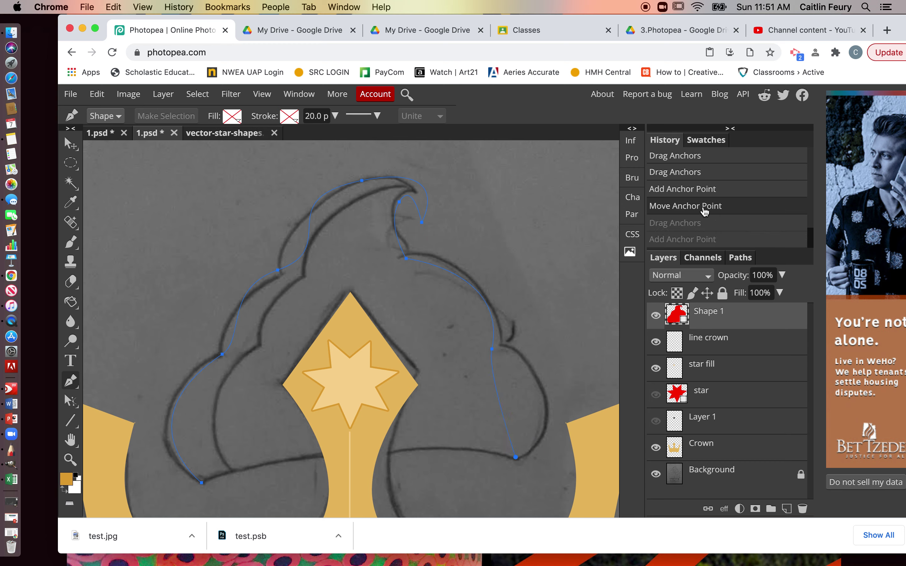
pyautogui.click(702, 194)
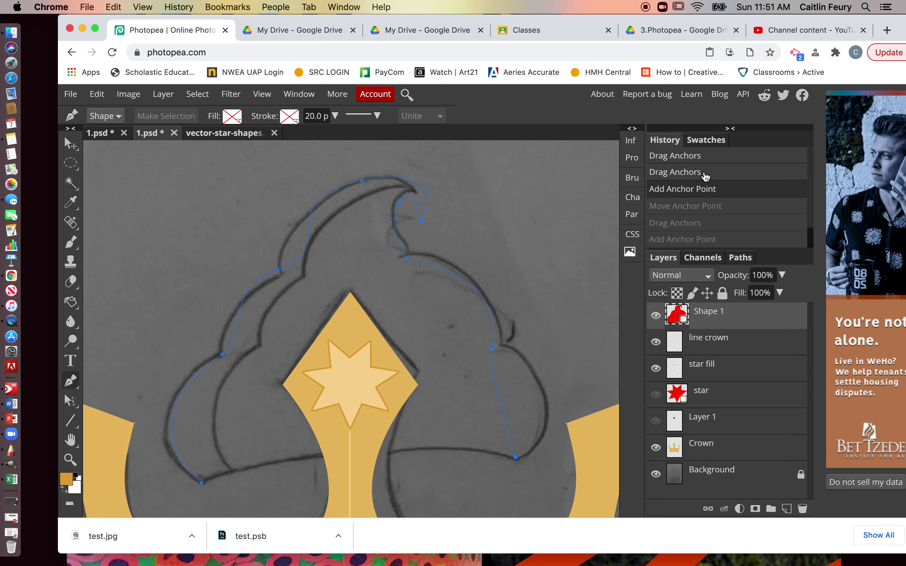
pyautogui.click(705, 175)
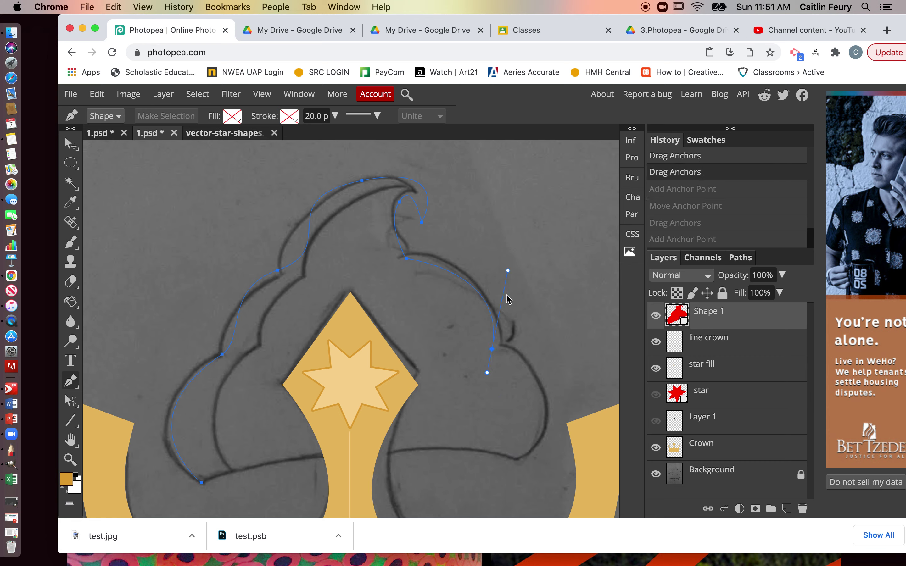
pyautogui.click(71, 94)
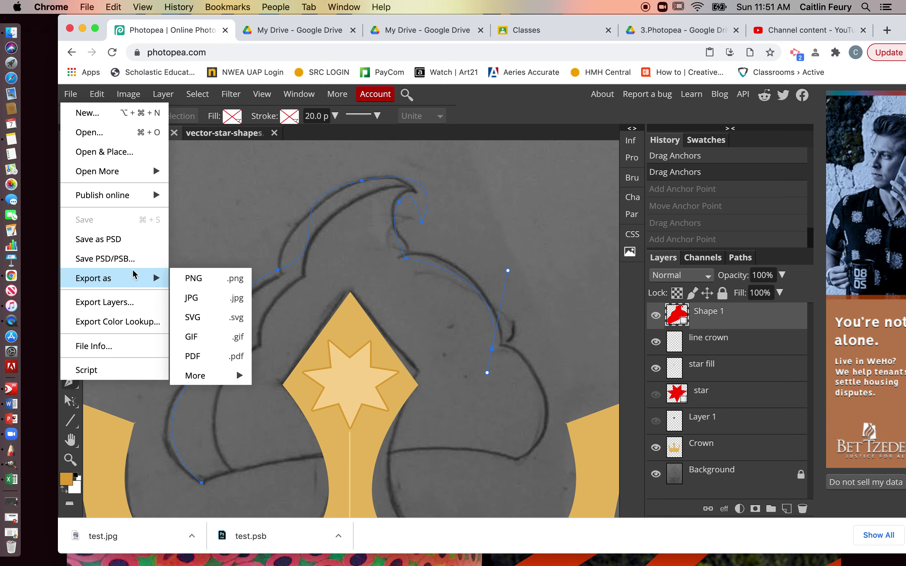
pyautogui.click(512, 113)
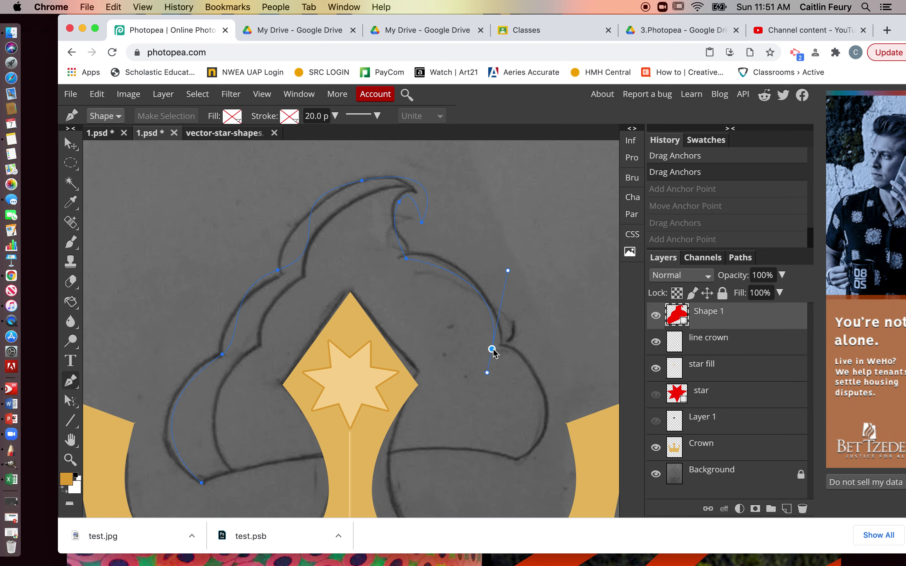
# - Nudge the notch anchor up slightly, and add a pen anchor on the right lobe's upper outer edge
pyautogui.moveTo(493, 350); pyautogui.dragTo(493, 348)
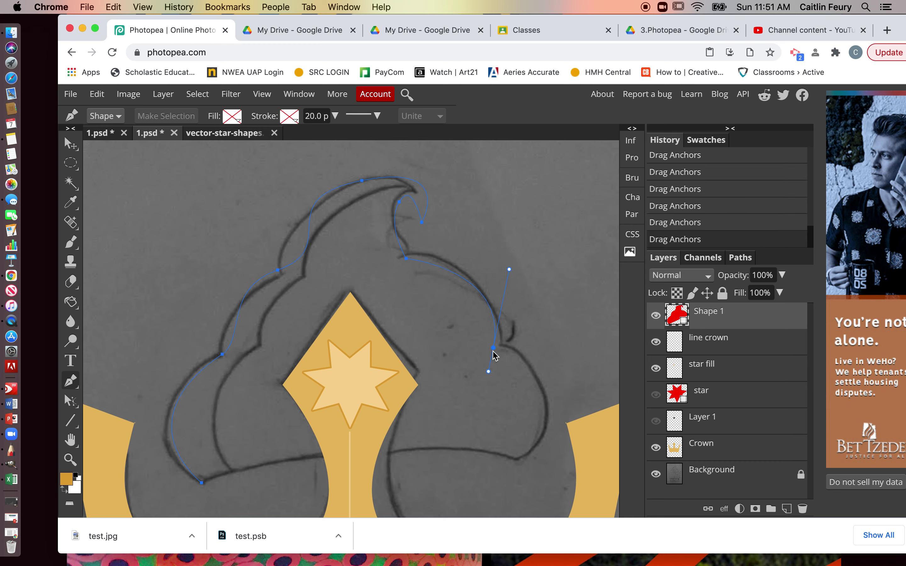
pyautogui.click(535, 375)
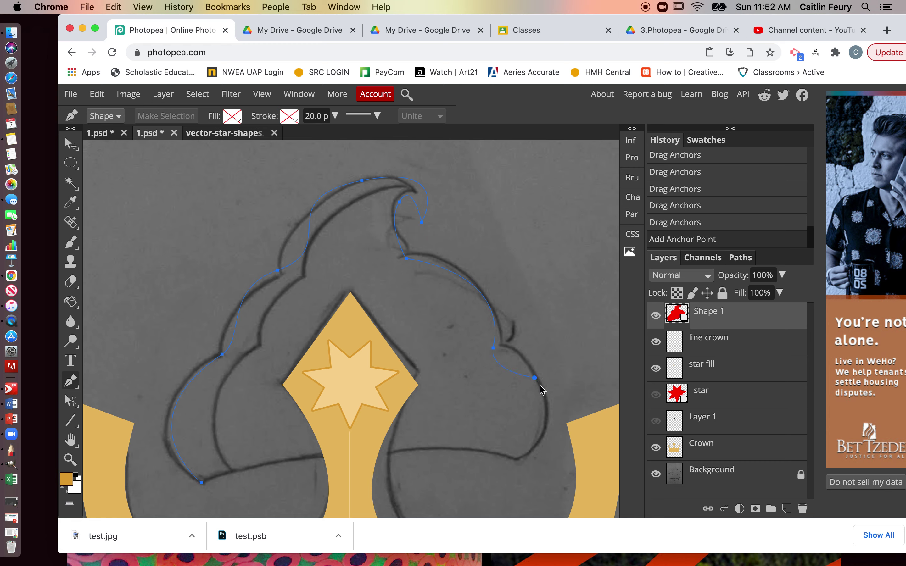
# - Try pulling slanted curve handles from the right lobe's outer anchor, and revert the history to the newly added anchor
pyautogui.moveTo(537, 379); pyautogui.dragTo(521, 418)
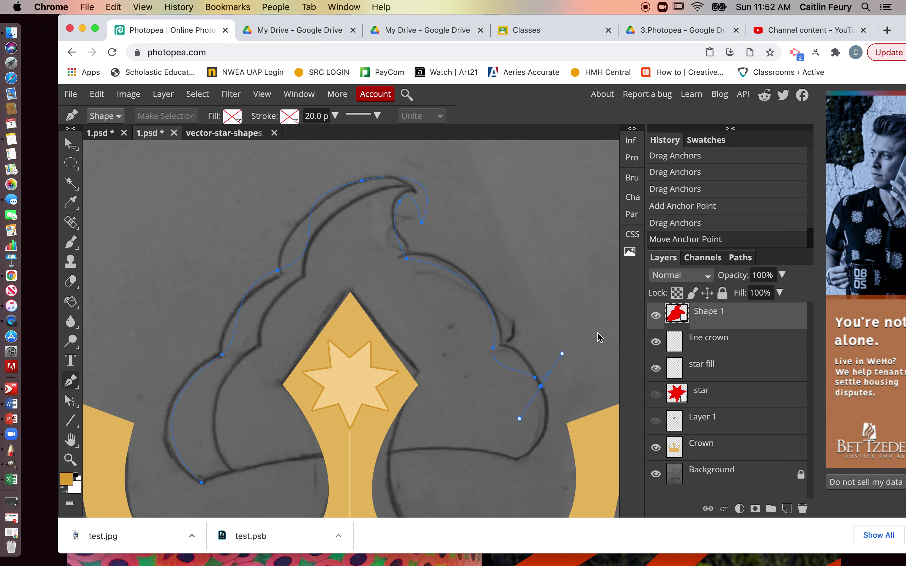
pyautogui.scroll(-1, 671, 229)
pyautogui.click(670, 222)
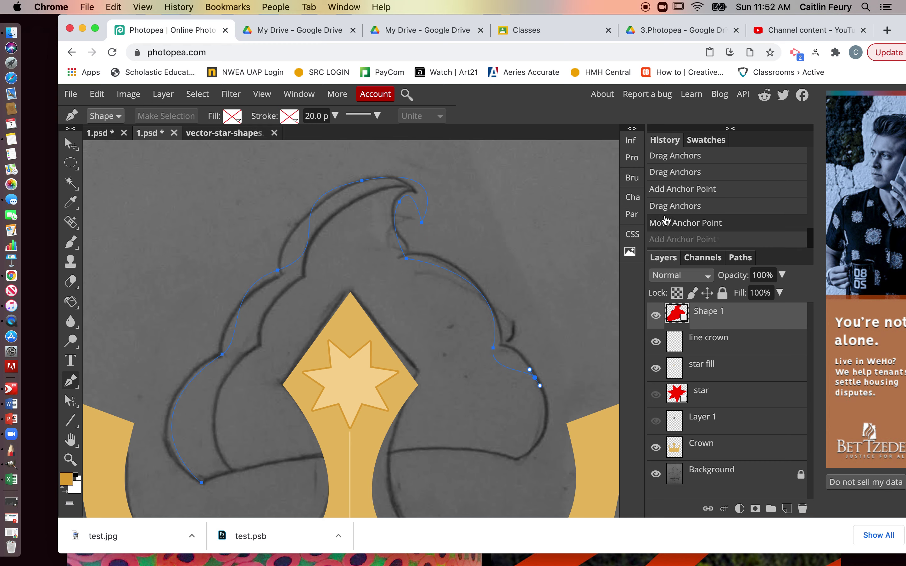
pyautogui.press('super+z')
pyautogui.press('super+shift+z')
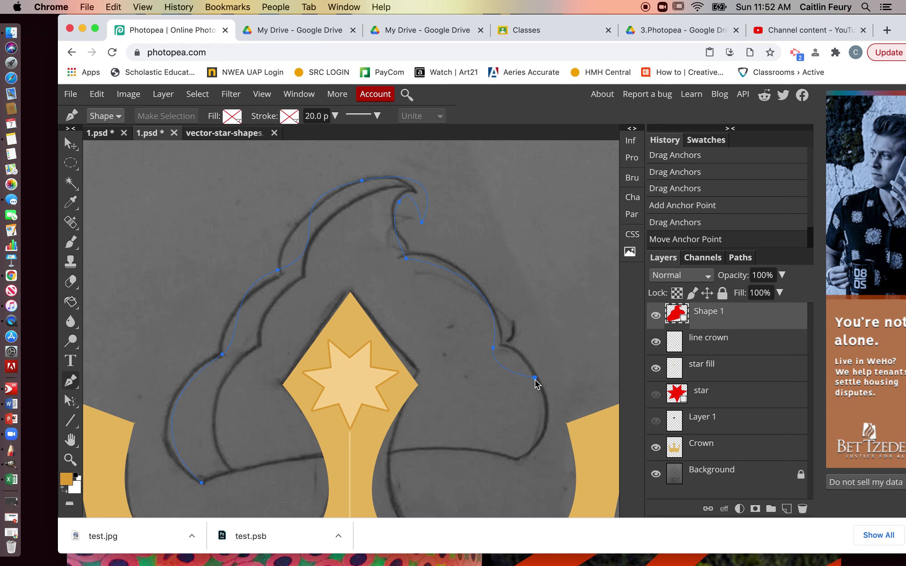
# - Pull curve handles from the right lobe's outer anchor, and use Direct Select to move it down onto the sketch line and lengthen its lower handle
pyautogui.moveTo(536, 379); pyautogui.dragTo(541, 416)
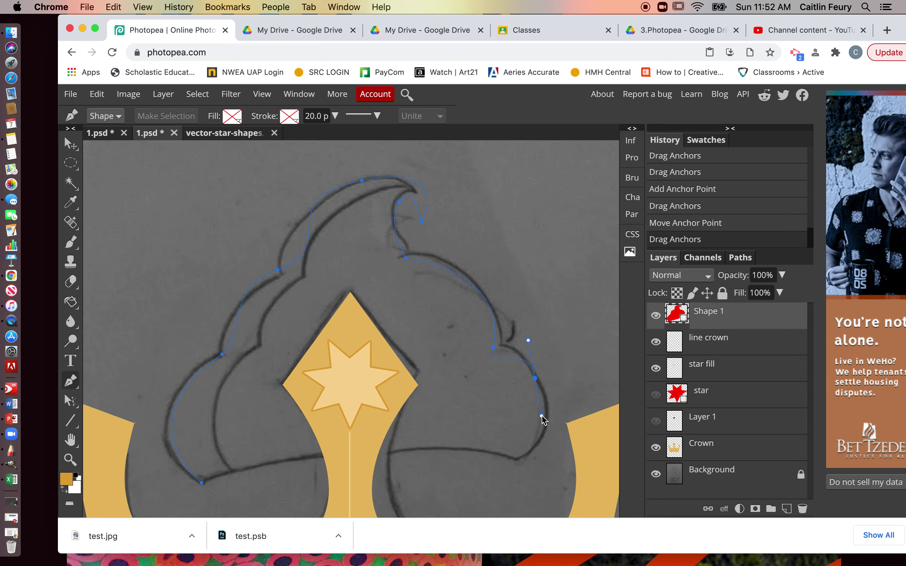
pyautogui.click(71, 401)
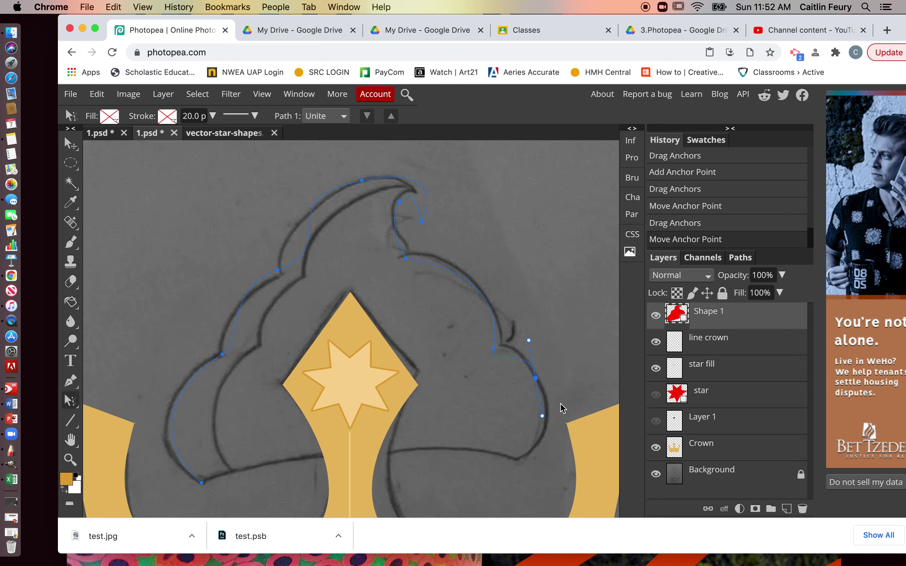
pyautogui.moveTo(562, 413); pyautogui.dragTo(539, 448)
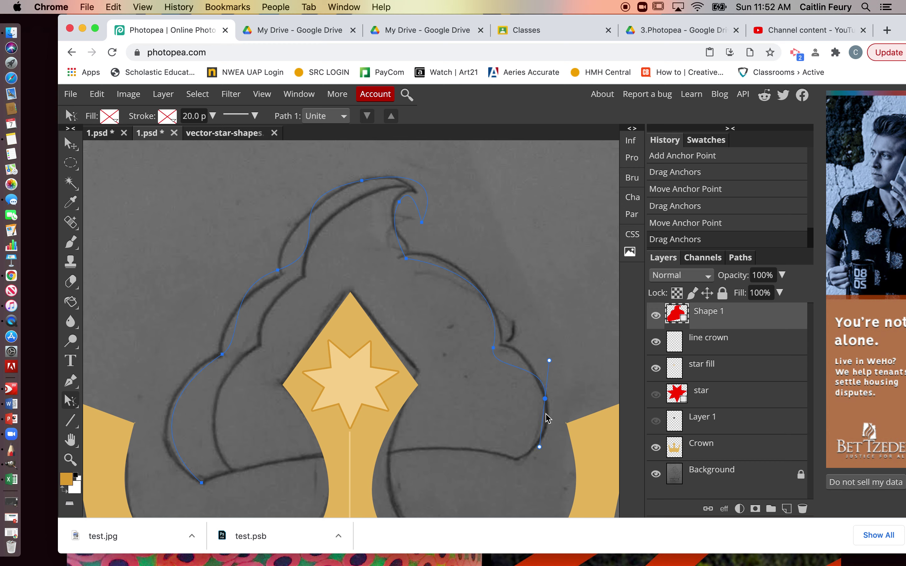
# - Add pen anchors at the frosting's lower-right corner and along its bottom line on either side of the crown's stem
pyautogui.click(71, 381)
pyautogui.click(517, 457)
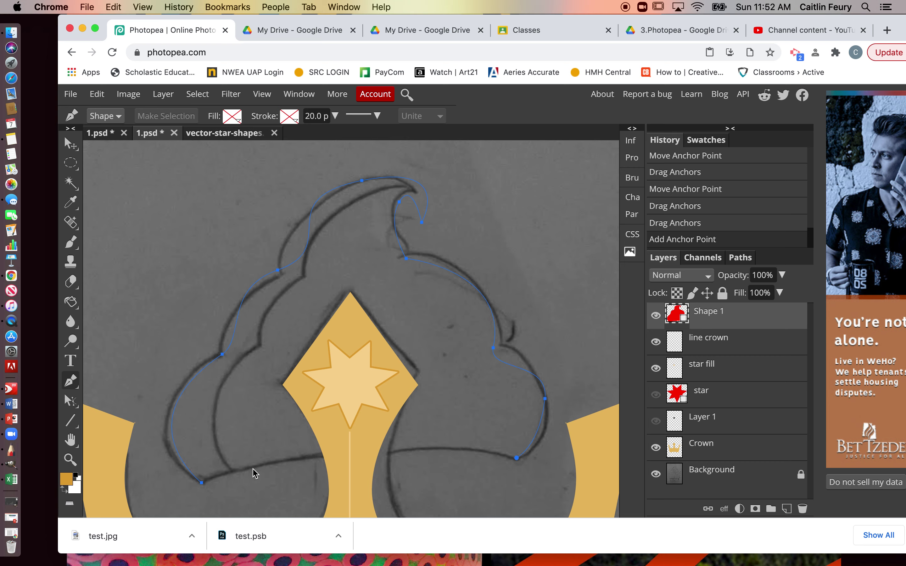
pyautogui.click(303, 456)
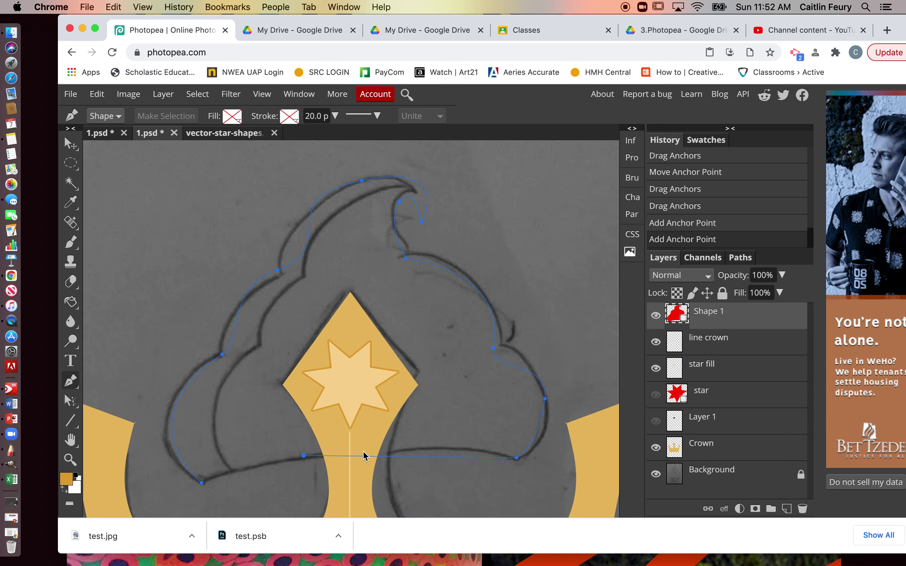
pyautogui.click(404, 456)
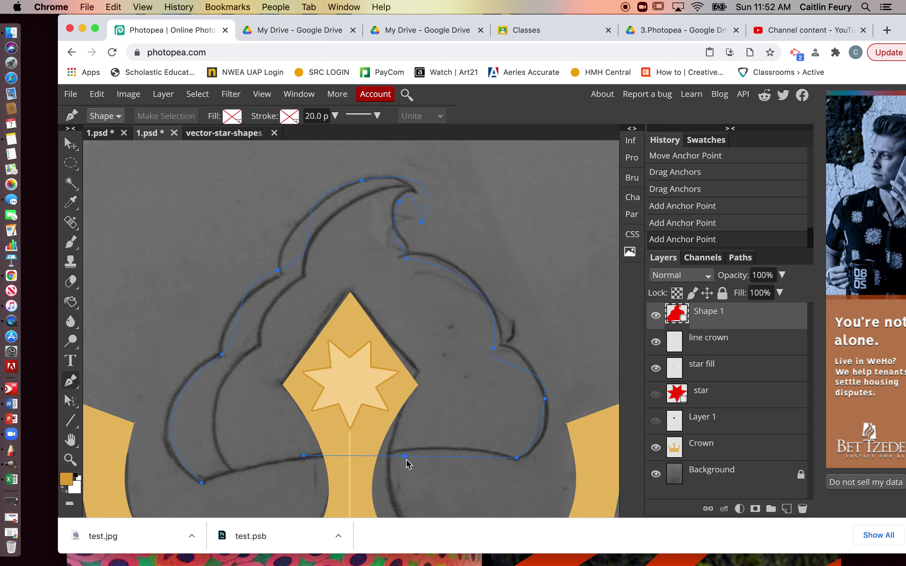
# - Try moving one bottom anchor up to the middle of the crown's stem and shifting the other outward along the bottom sketch line
pyautogui.moveTo(405, 456); pyautogui.dragTo(362, 452)
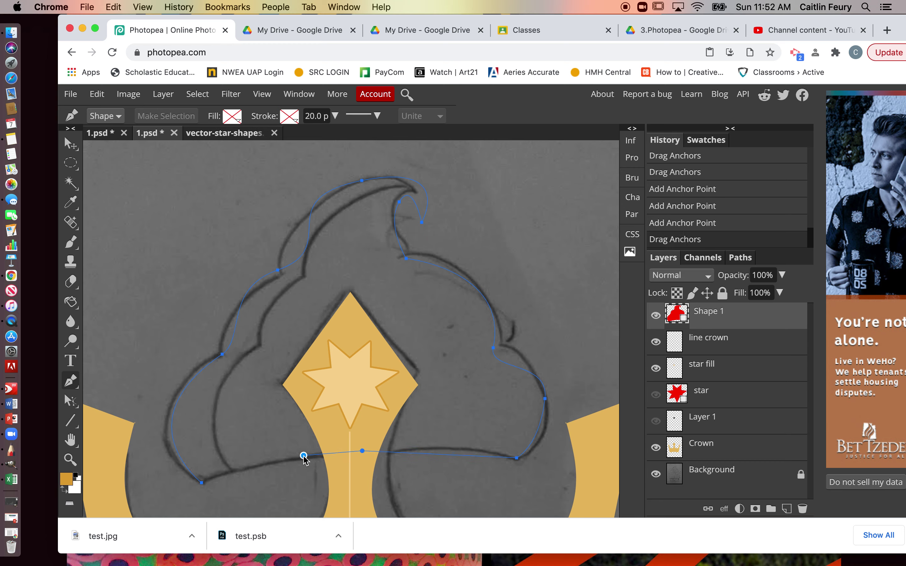
pyautogui.click(304, 455)
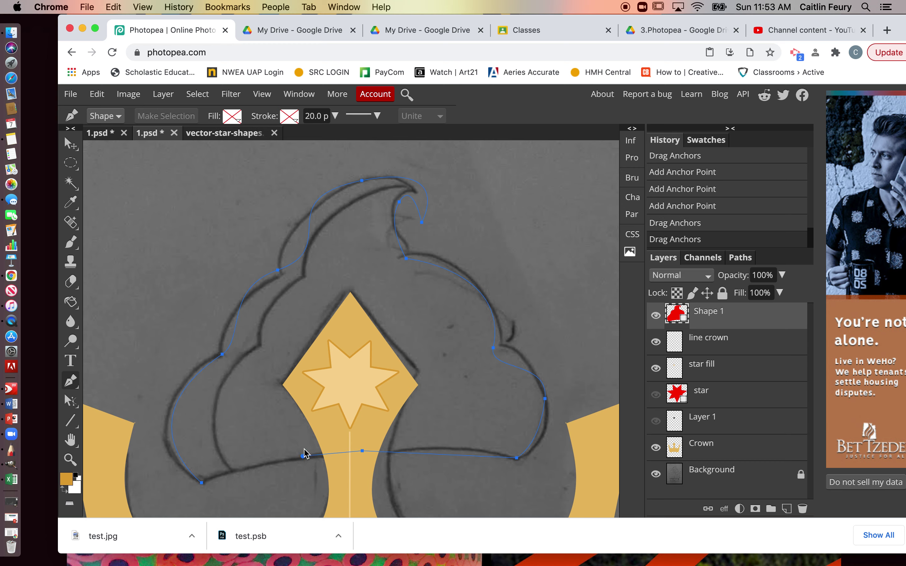
pyautogui.click(684, 226)
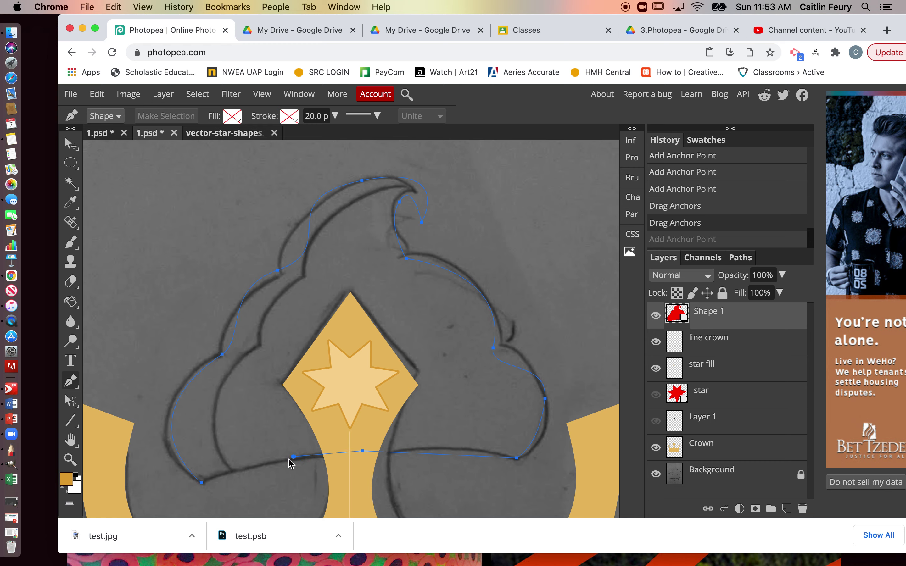
pyautogui.moveTo(291, 459); pyautogui.dragTo(285, 463)
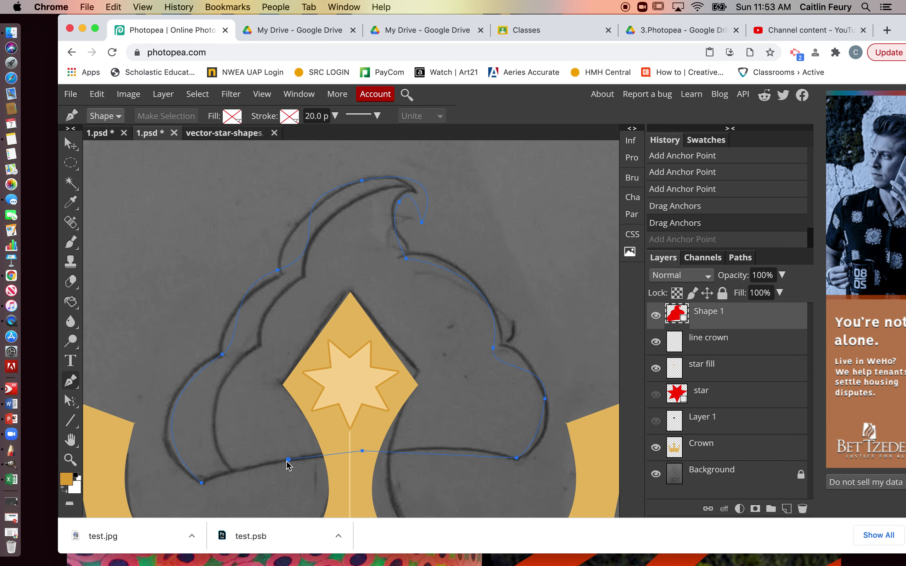
# - Delete the bottom anchor on the stem, and use Direct Select to move the remaining one onto the stem's center line
pyautogui.click(362, 452)
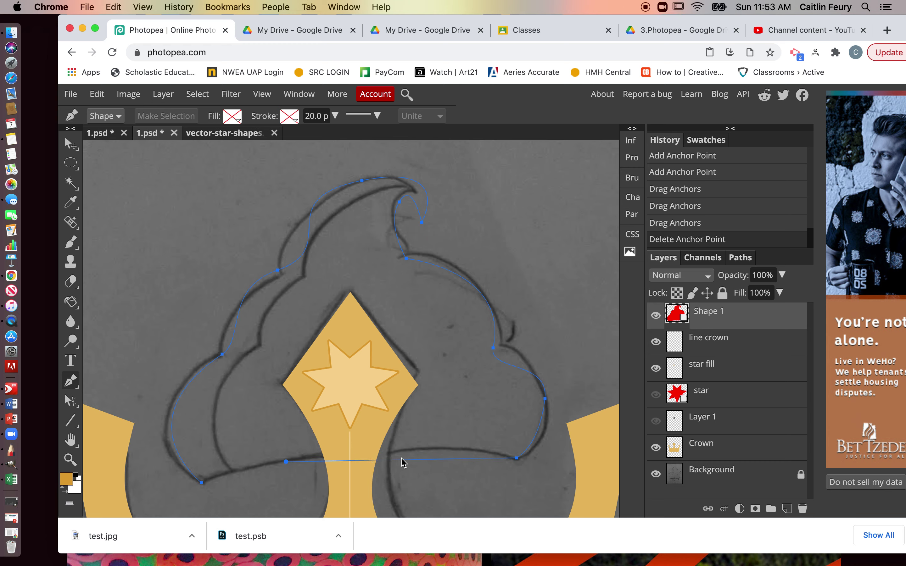
pyautogui.click(286, 462)
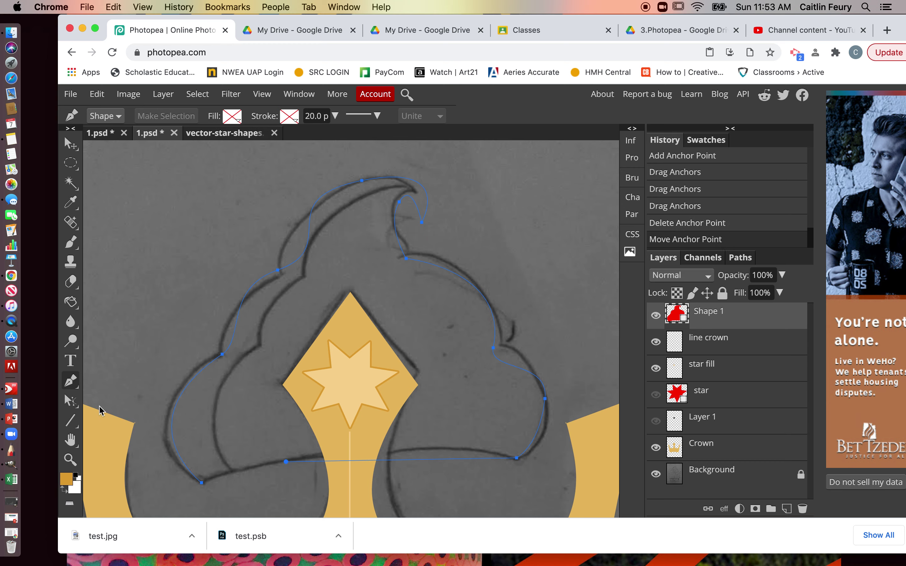
pyautogui.click(71, 400)
pyautogui.moveTo(286, 461); pyautogui.dragTo(351, 449)
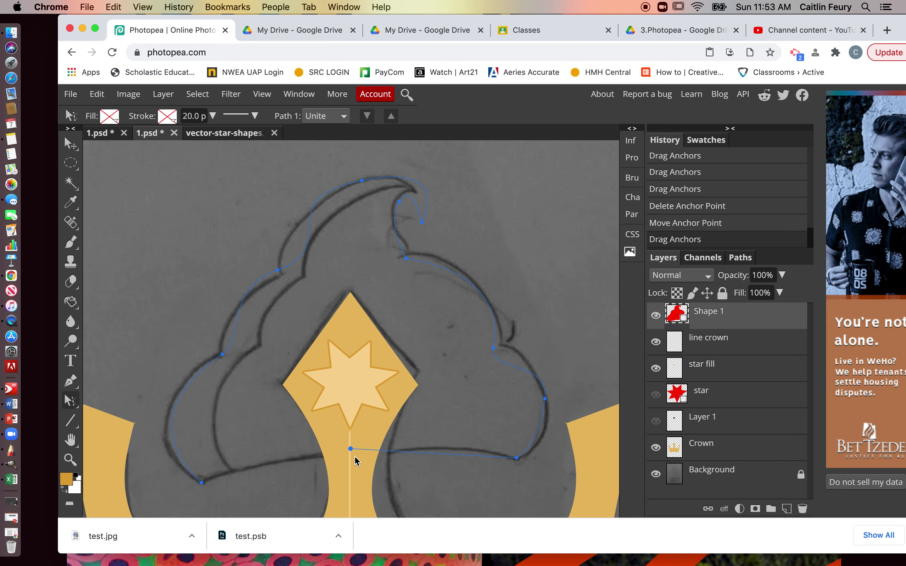
pyautogui.moveTo(352, 452); pyautogui.dragTo(352, 457)
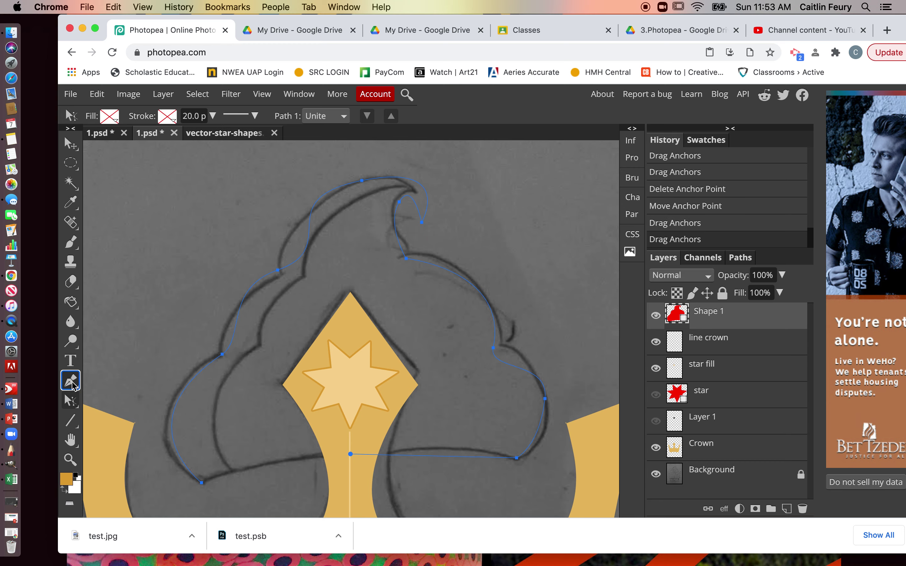
# - Pull steep curve handles out of the stem's center anchor with the Pen tool
pyautogui.click(71, 381)
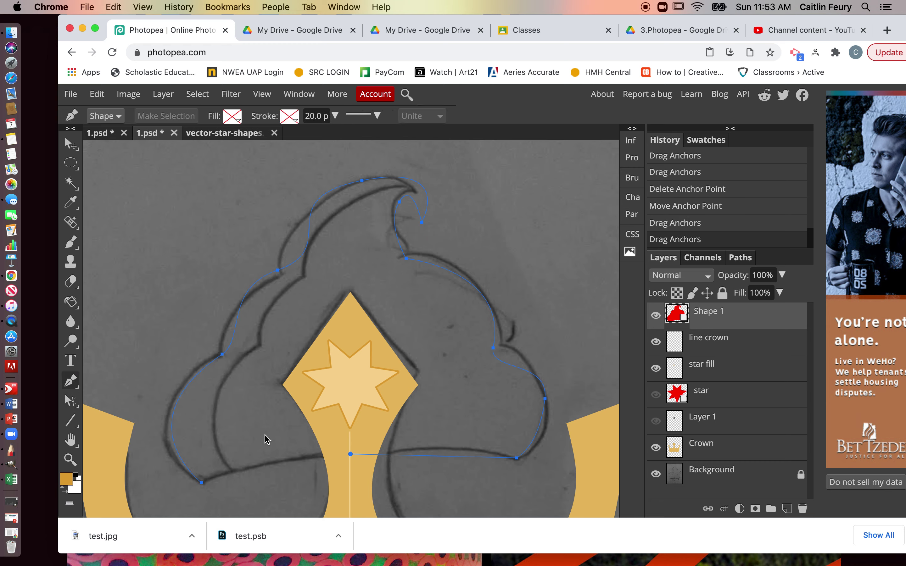
pyautogui.moveTo(352, 456); pyautogui.dragTo(345, 477)
pyautogui.click(351, 454)
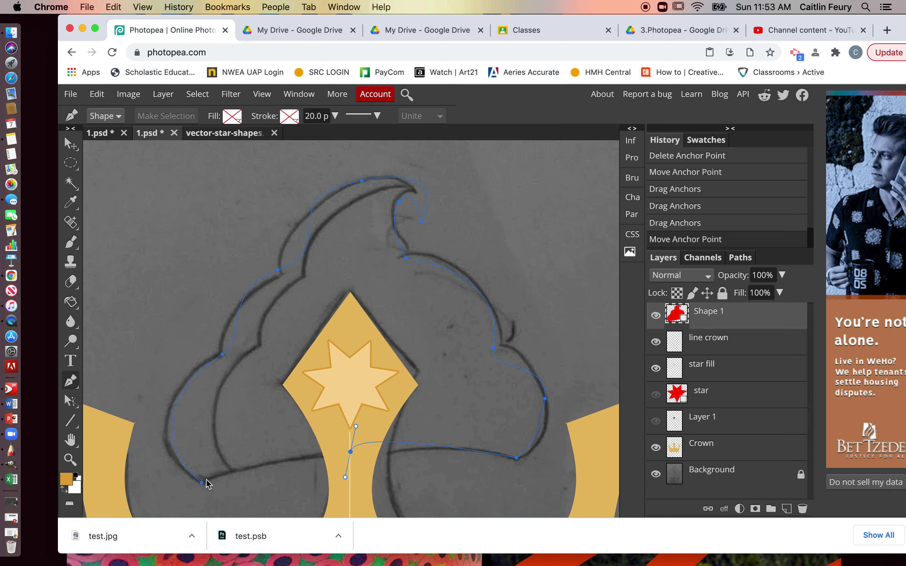
# - Try closing the path at the lower-left corner and reshaping the stem anchor's handles, and revert the stray anchor this adds
pyautogui.click(71, 381)
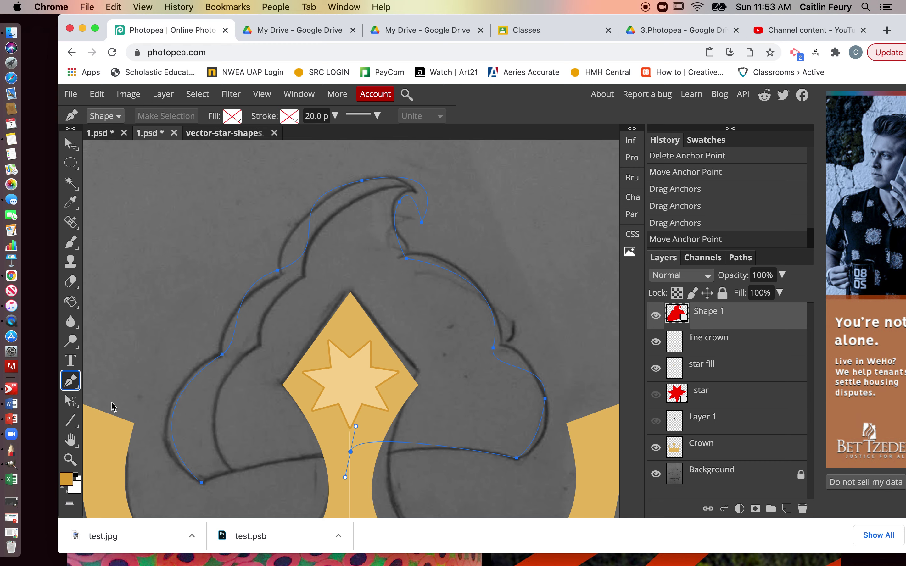
pyautogui.click(202, 483)
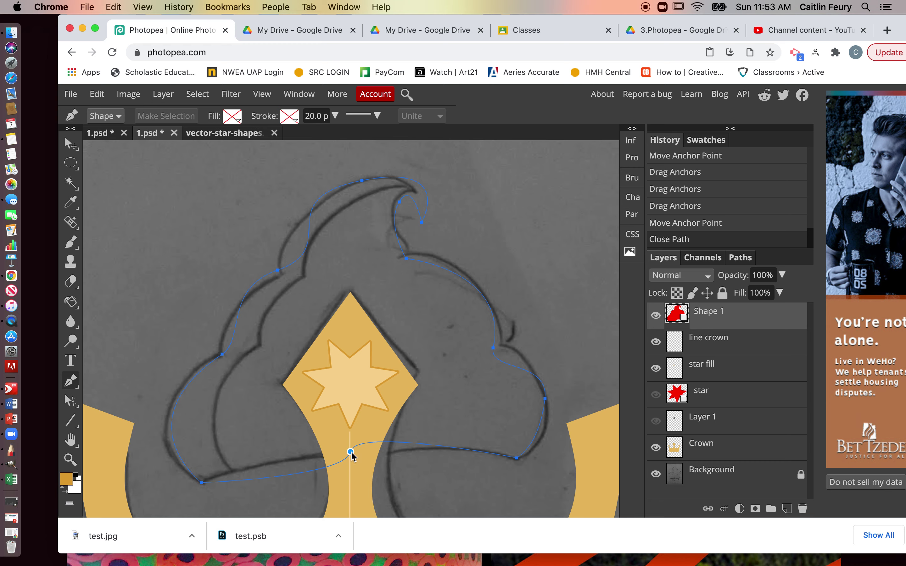
pyautogui.click(350, 453)
pyautogui.moveTo(356, 429); pyautogui.dragTo(334, 447)
pyautogui.click(364, 462)
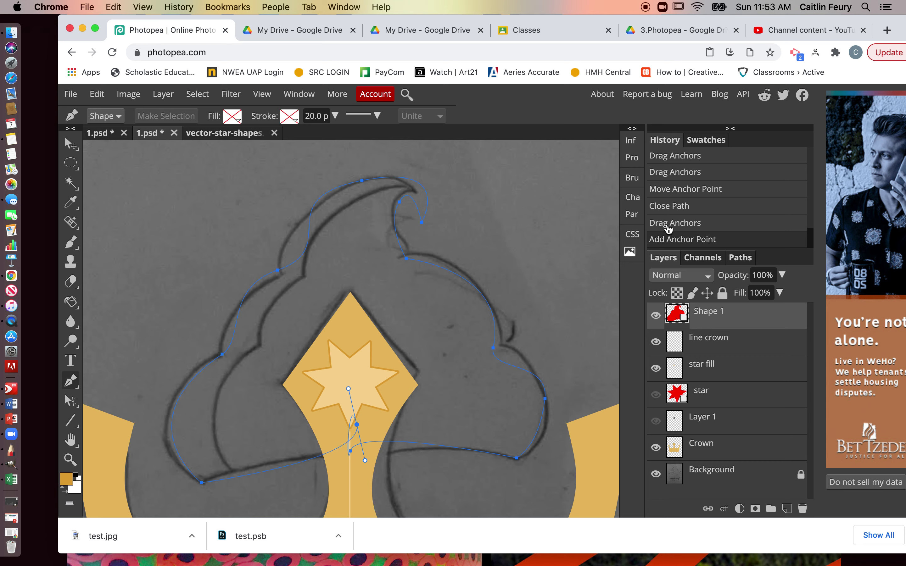
pyautogui.click(667, 228)
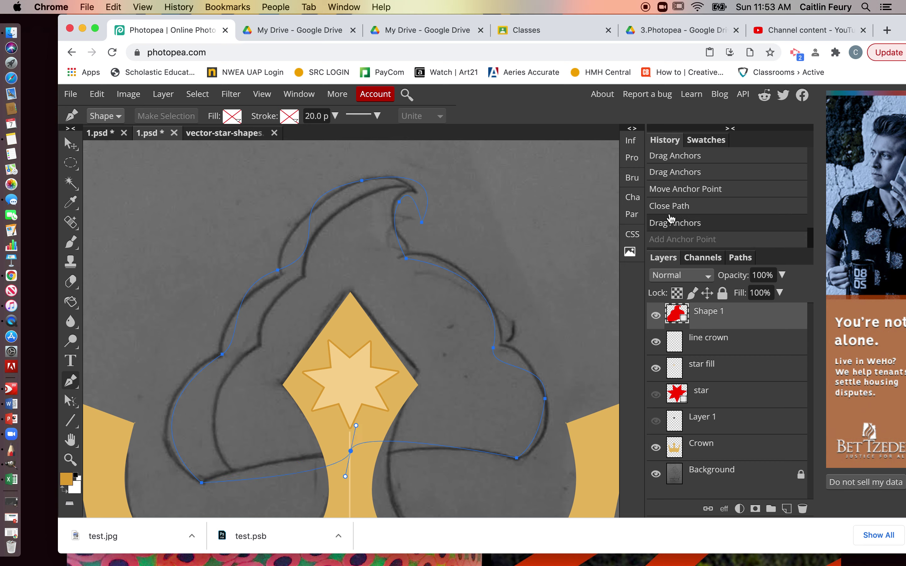
# - Try readjusting the stem anchor, and revert the history to the point before the path was closed
pyautogui.moveTo(351, 452)
pyautogui.mouseDown()
pyautogui.moveTo(363, 430)
pyautogui.moveTo(353, 454)
pyautogui.mouseUp()
pyautogui.click(351, 452)
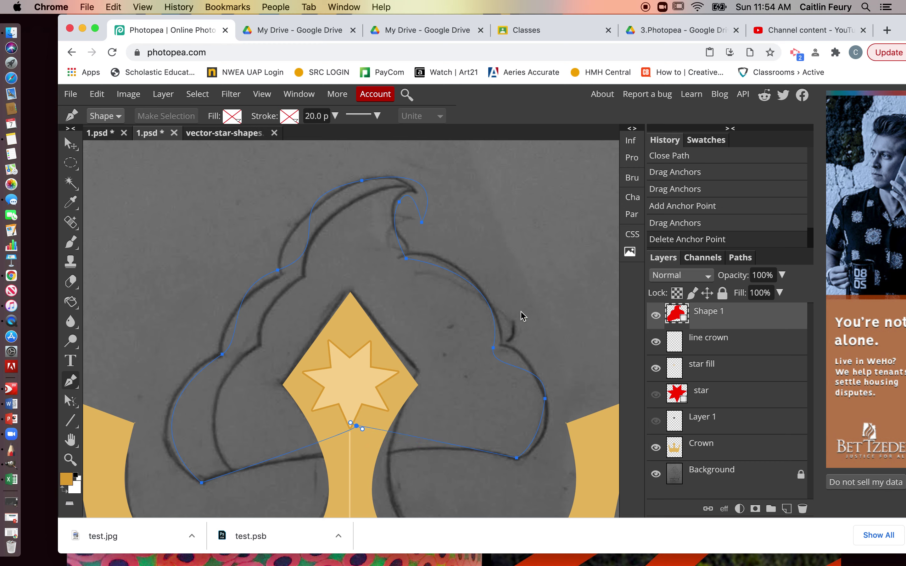
pyautogui.click(667, 222)
pyautogui.click(668, 206)
pyautogui.click(669, 191)
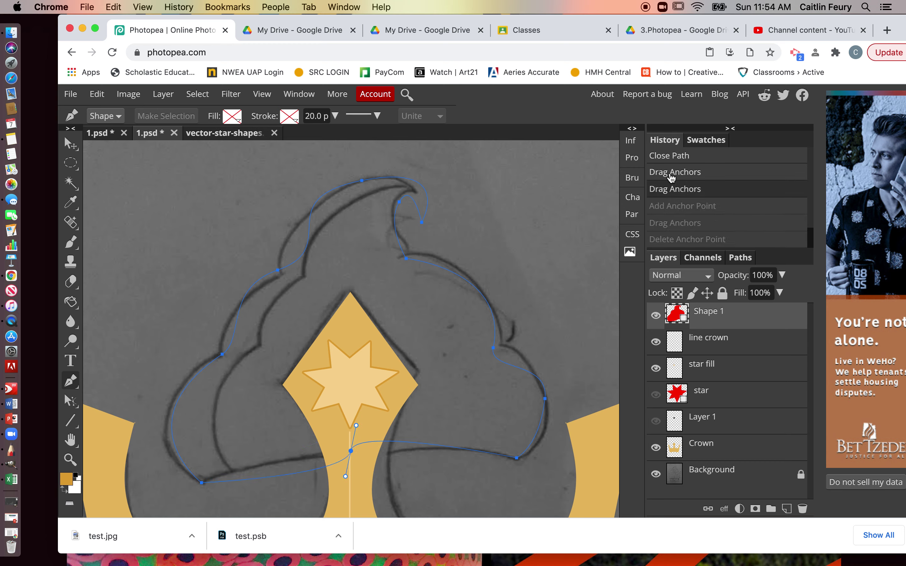
pyautogui.click(674, 157)
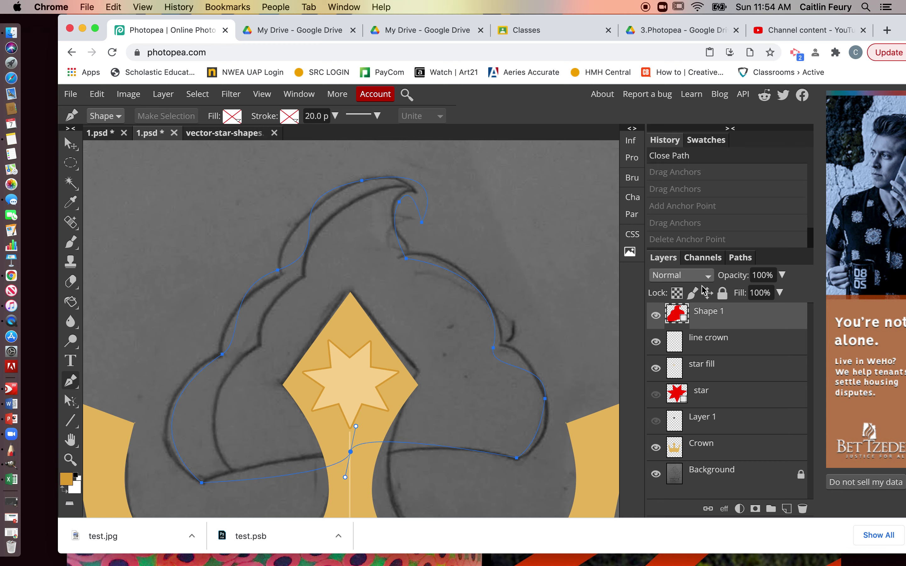
pyautogui.scroll(2, 809, 246)
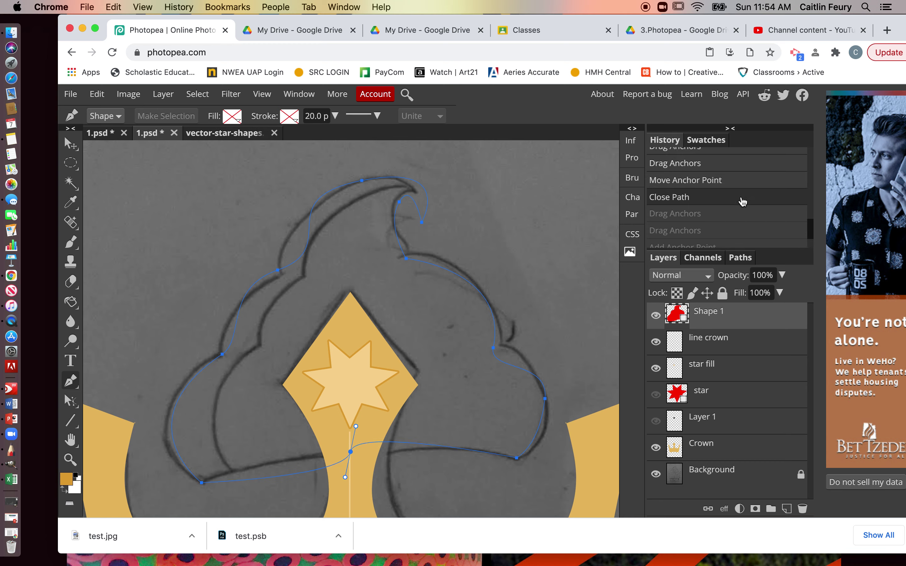
pyautogui.click(727, 182)
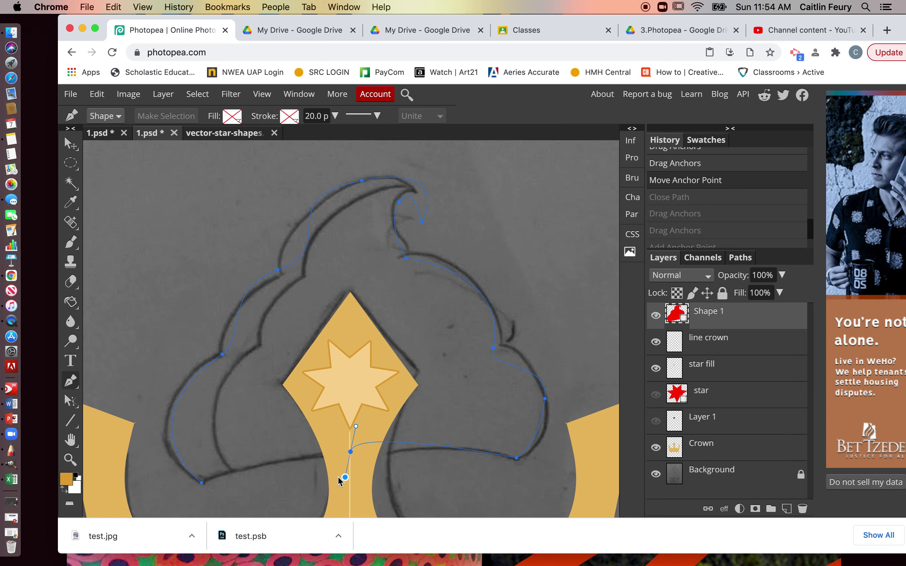
# - Use Direct Select to rotate the stem anchor's handles to a shallower slope, and nudge the anchor slightly down with the Pen tool
pyautogui.click(71, 400)
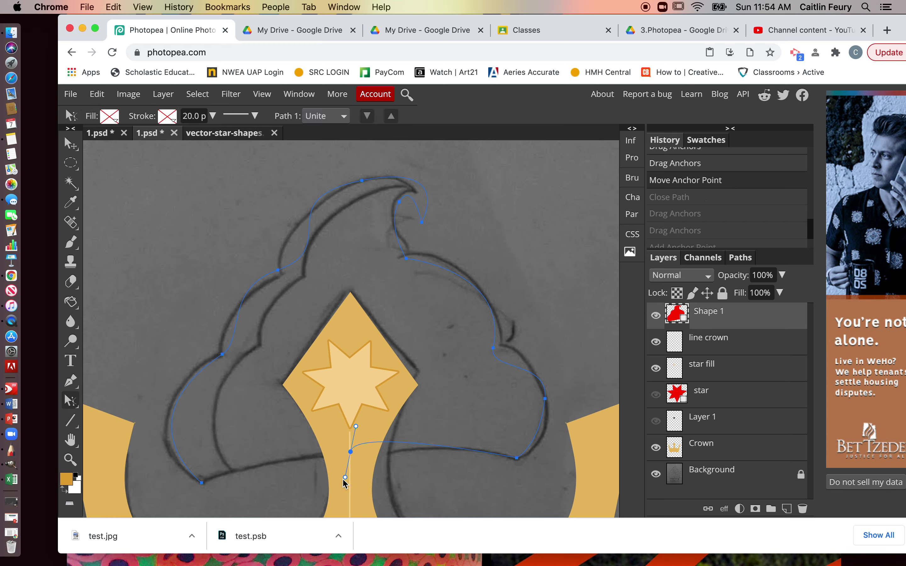
pyautogui.moveTo(338, 474)
pyautogui.mouseDown()
pyautogui.moveTo(325, 453)
pyautogui.moveTo(323, 467)
pyautogui.mouseUp()
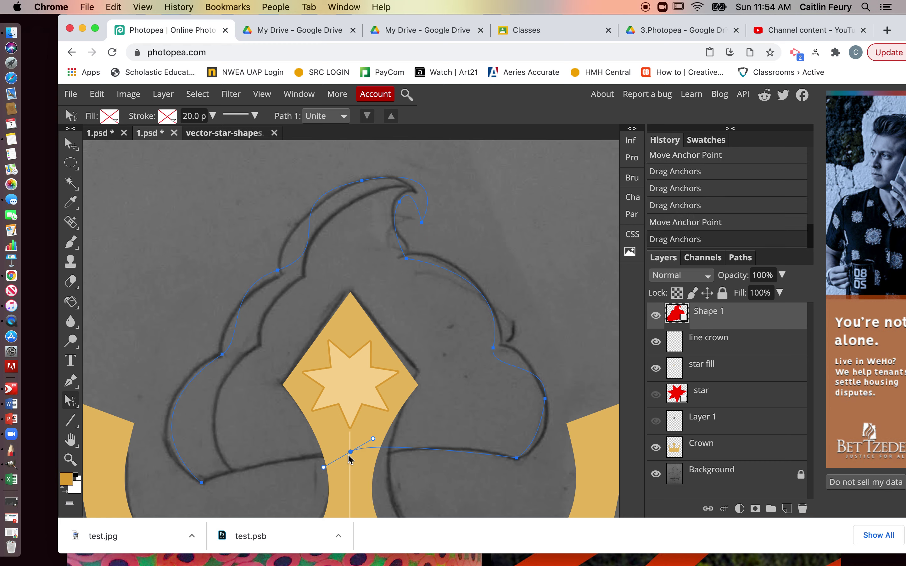
pyautogui.click(70, 381)
pyautogui.moveTo(349, 453); pyautogui.dragTo(349, 454)
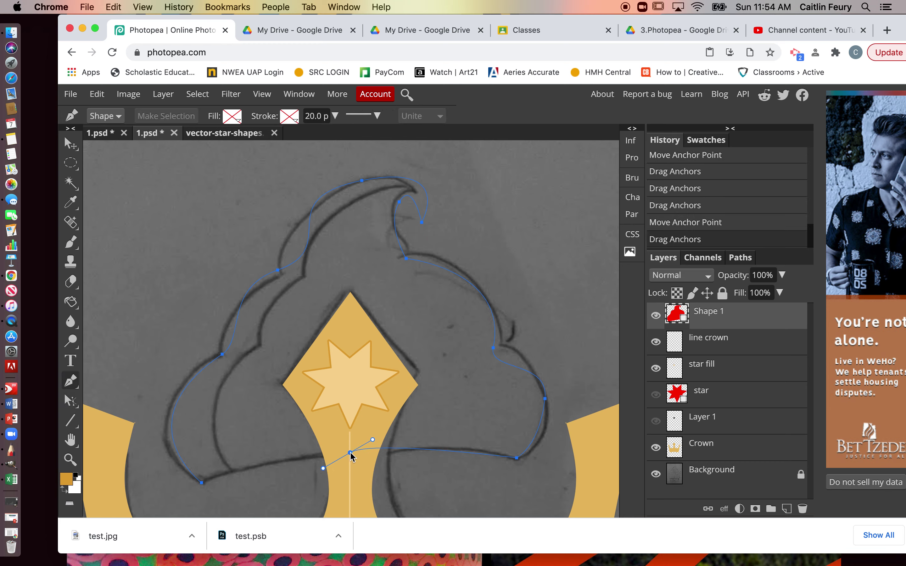
# - Add a pen anchor on the bottom line near the lower-left corner and pull nearly vertical handles from it
pyautogui.click(242, 471)
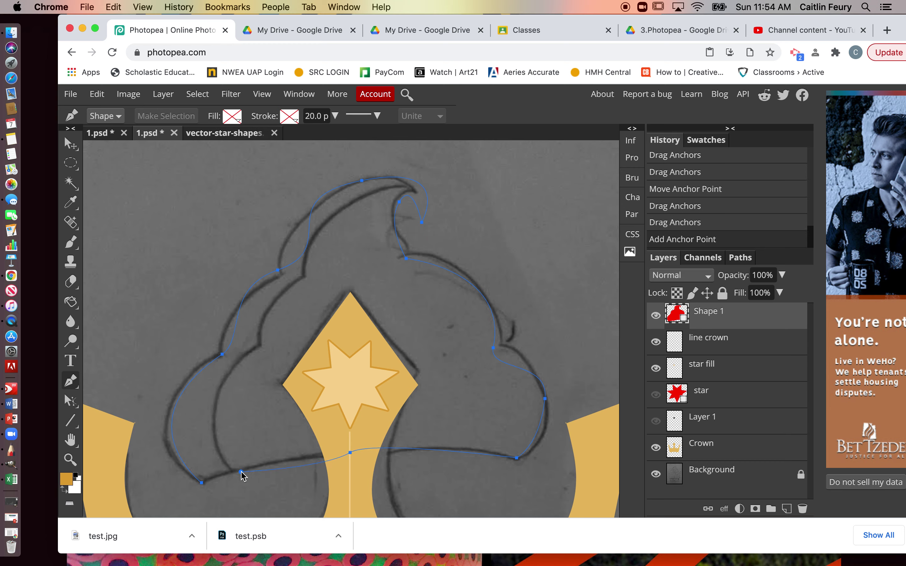
pyautogui.click(242, 472)
pyautogui.moveTo(243, 485)
pyautogui.mouseDown()
pyautogui.moveTo(268, 494)
pyautogui.moveTo(231, 505)
pyautogui.moveTo(248, 507)
pyautogui.moveTo(273, 492)
pyautogui.moveTo(240, 500)
pyautogui.moveTo(218, 469)
pyautogui.moveTo(243, 498)
pyautogui.mouseUp()
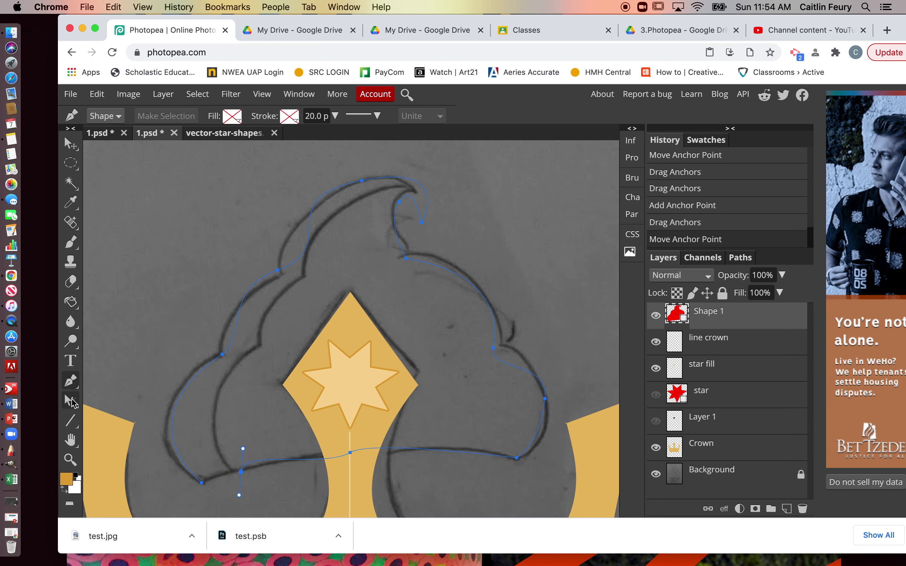
# - Use Direct Select to raise the stem anchor and flatten its handles, and align the lower-left corner's handles with the sketched bottom line
pyautogui.click(73, 402)
pyautogui.moveTo(350, 453); pyautogui.dragTo(381, 448)
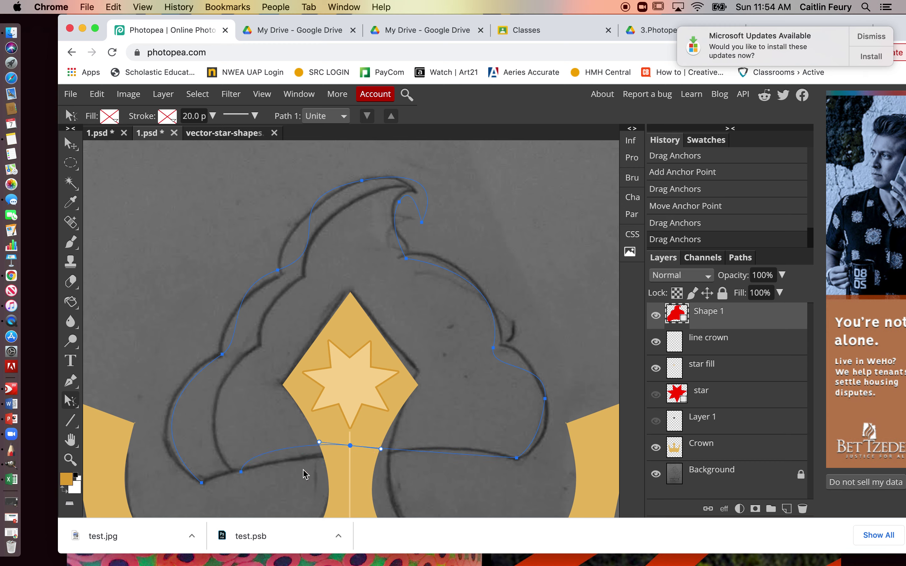
pyautogui.moveTo(241, 472); pyautogui.dragTo(205, 480)
pyautogui.moveTo(209, 482); pyautogui.dragTo(227, 472)
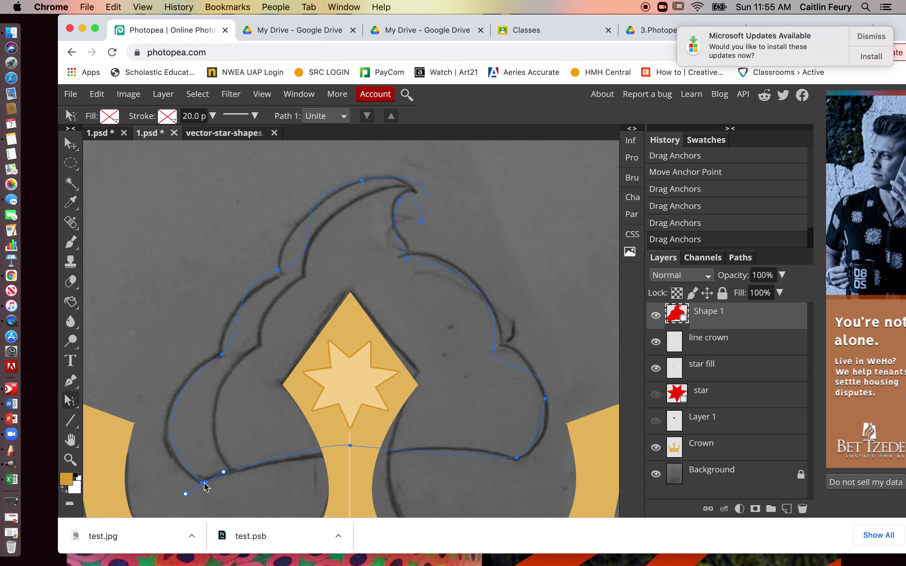
# - Try closing the path at the lower-left corner, and step the history back to before the corner anchor's last adjustment
pyautogui.click(202, 486)
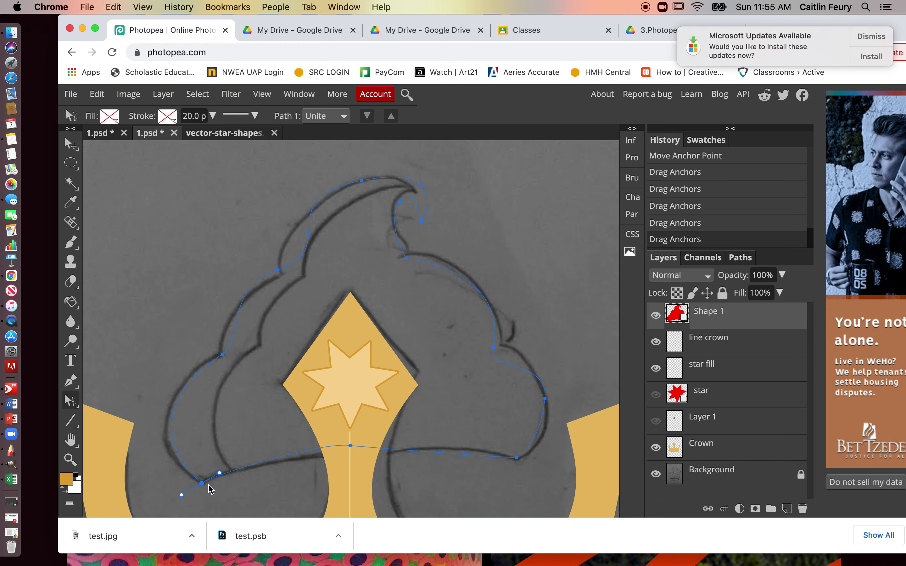
pyautogui.click(71, 380)
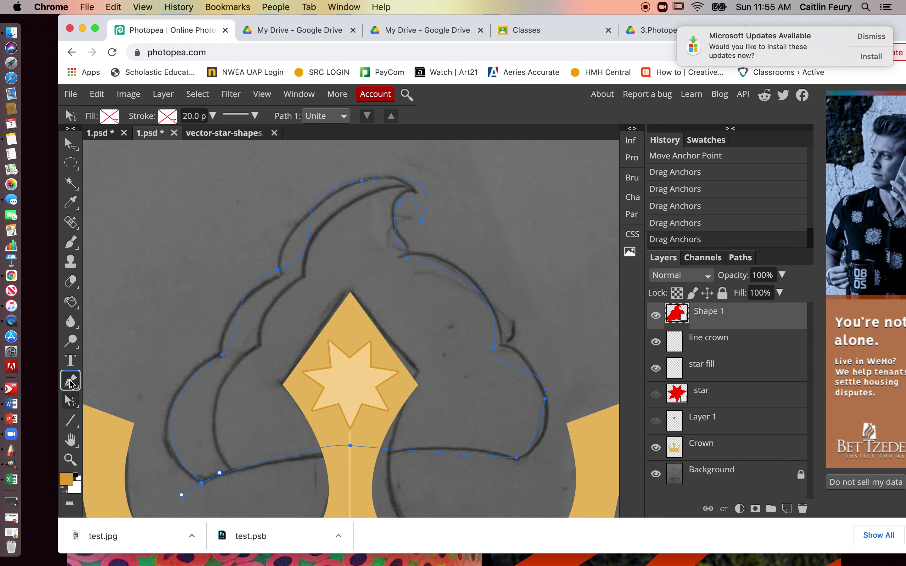
pyautogui.click(202, 483)
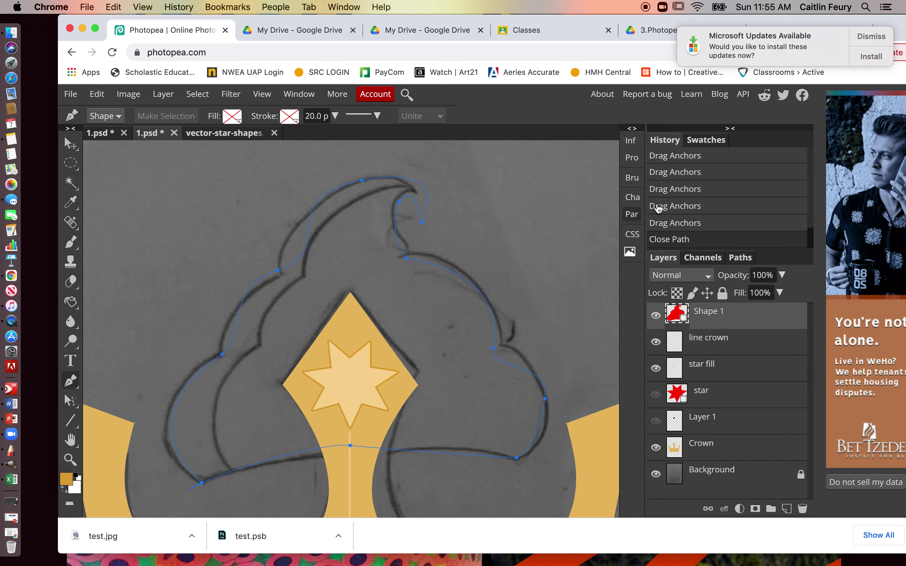
pyautogui.click(670, 228)
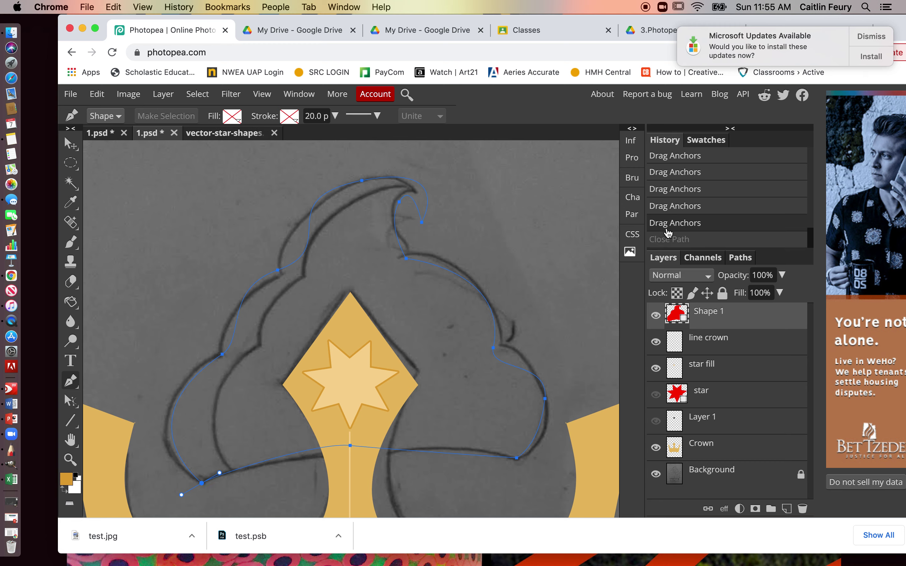
pyautogui.click(669, 242)
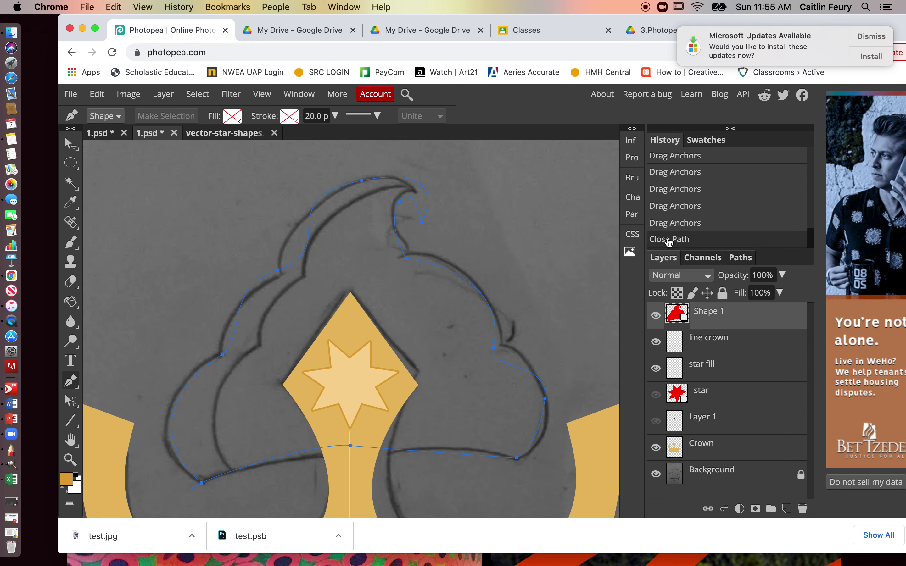
pyautogui.click(675, 224)
pyautogui.click(676, 207)
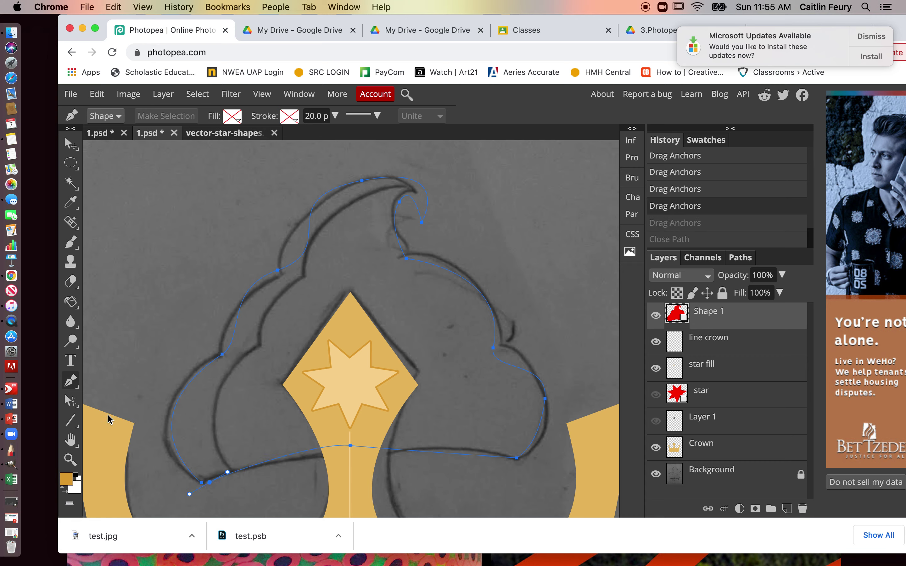
# - Use Direct Select to nudge the anchor beside the lower-left corner upward, and tilt the stem anchor's handles to follow the bottom line
pyautogui.click(71, 401)
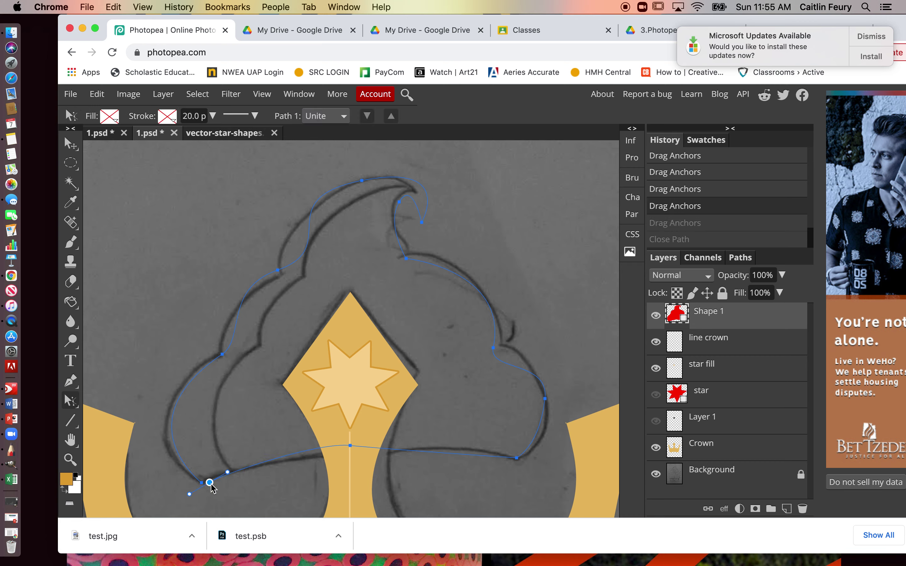
pyautogui.moveTo(211, 486); pyautogui.dragTo(211, 484)
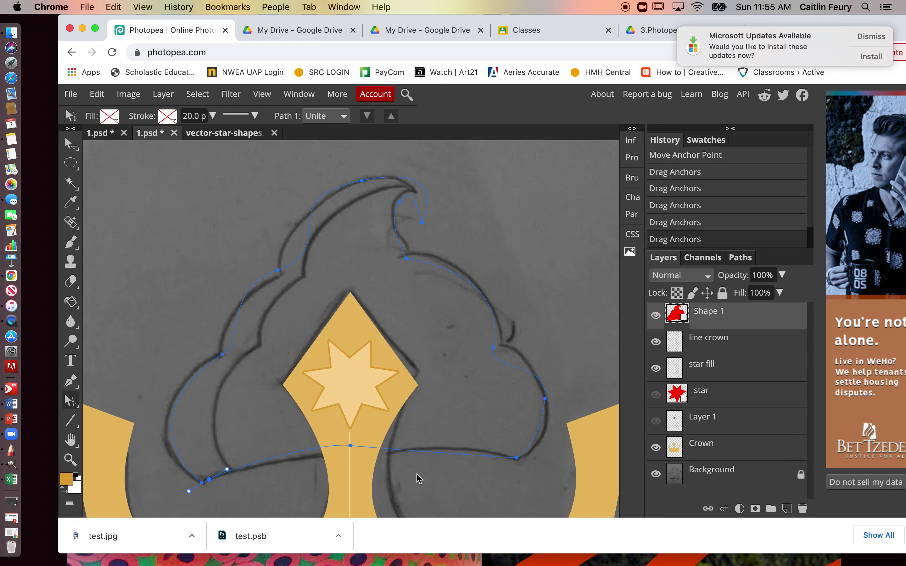
pyautogui.click(351, 445)
pyautogui.moveTo(381, 448)
pyautogui.mouseDown()
pyautogui.moveTo(376, 432)
pyautogui.moveTo(381, 437)
pyautogui.mouseUp()
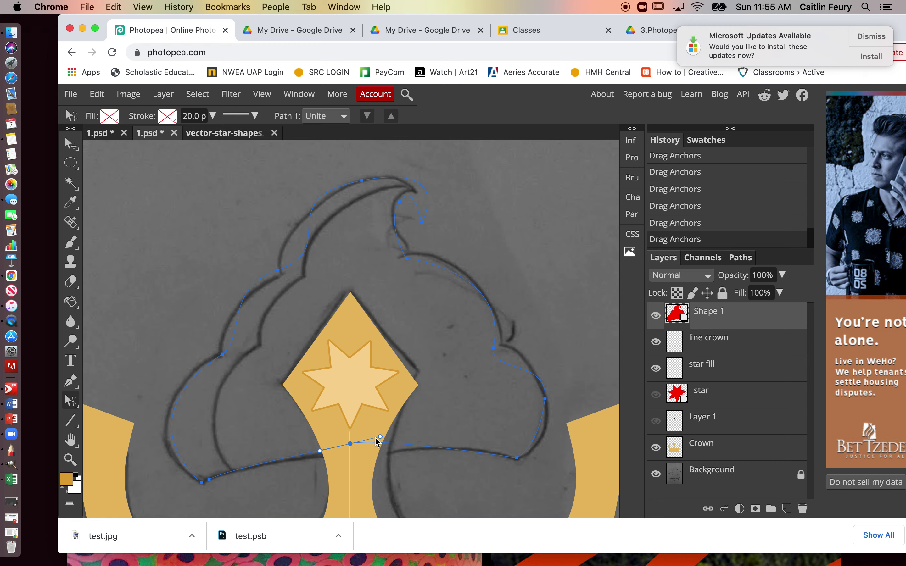
# - Close the swirl path at the lower-left corner with the Pen tool, and nudge the stem anchor into line with the bottom edge
pyautogui.click(209, 481)
pyautogui.click(71, 381)
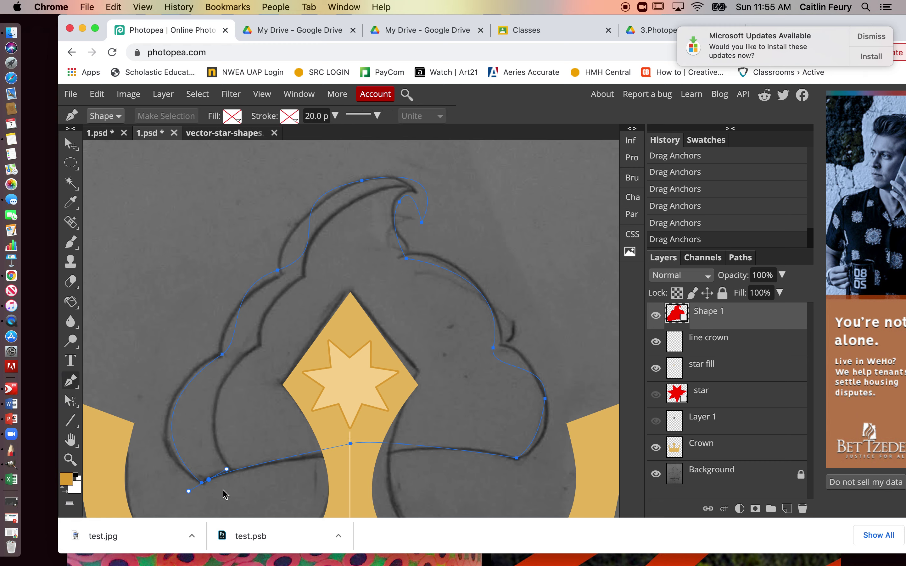
pyautogui.click(202, 487)
pyautogui.click(350, 443)
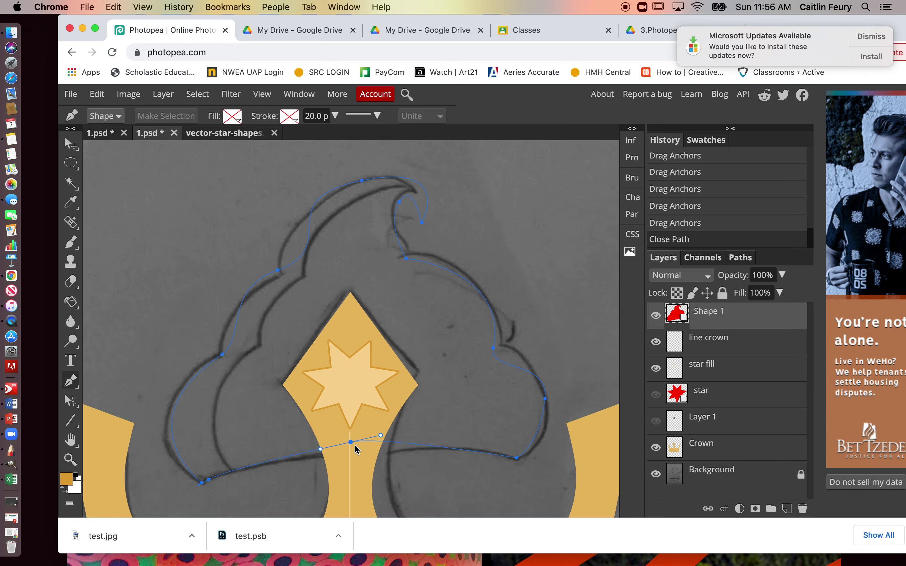
pyautogui.moveTo(358, 452)
pyautogui.mouseDown()
pyautogui.moveTo(351, 412)
pyautogui.moveTo(354, 448)
pyautogui.mouseUp()
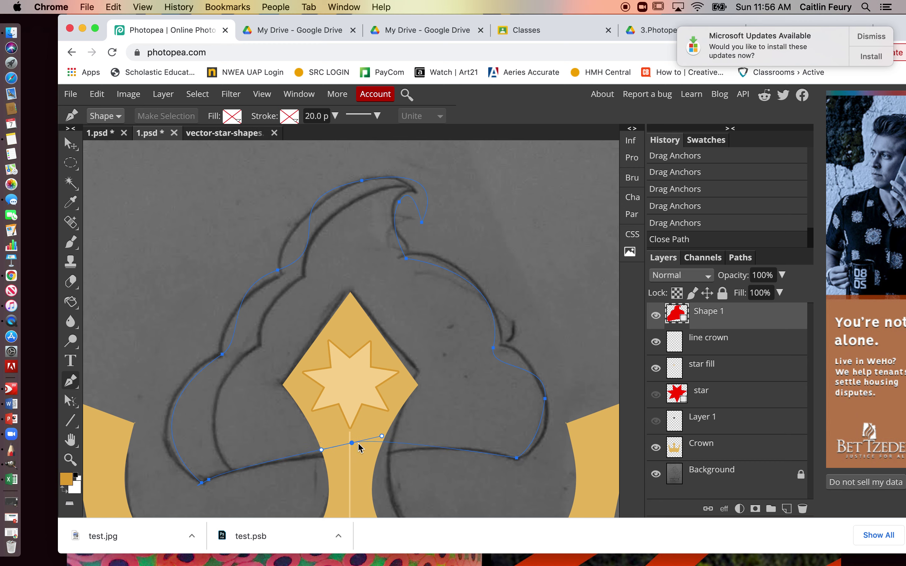
# - Try adding and repositioning an anchor on the bottom edge between the stem and lower-right corner, and revert the history to before it was added
pyautogui.click(438, 449)
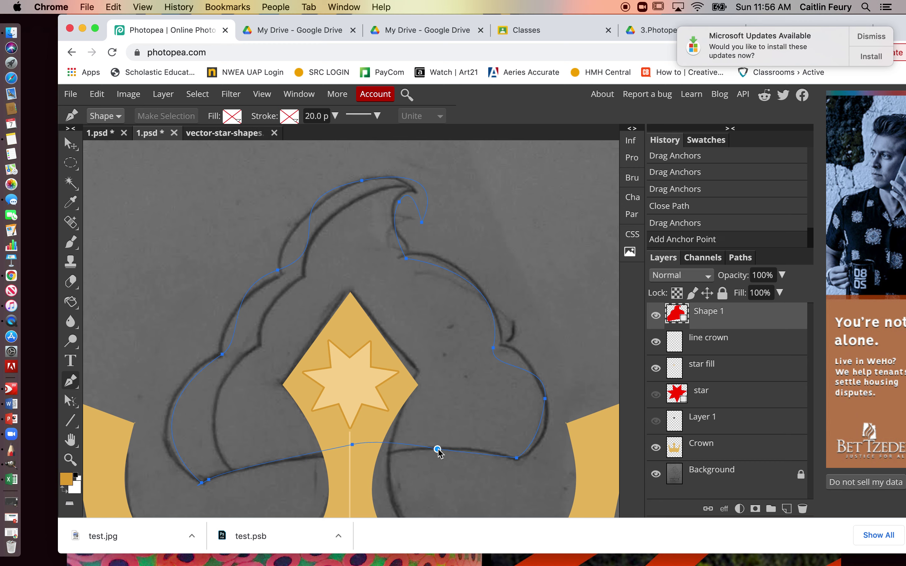
pyautogui.moveTo(445, 450); pyautogui.dragTo(445, 448)
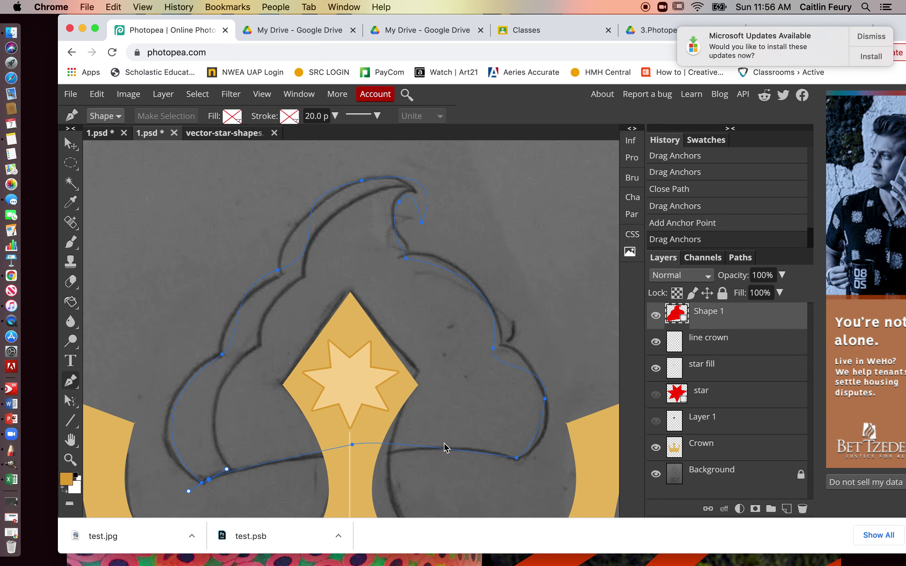
pyautogui.press('BackSpace')
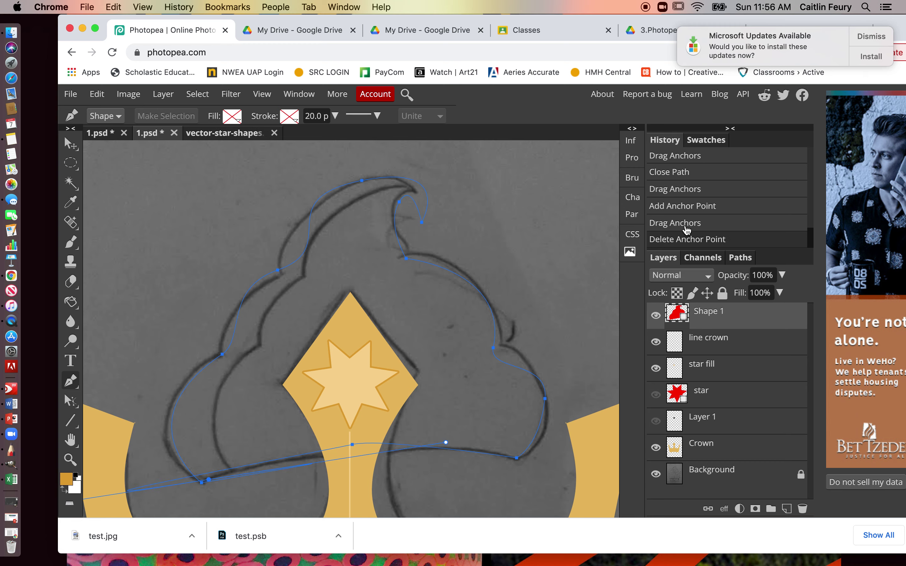
pyautogui.click(686, 228)
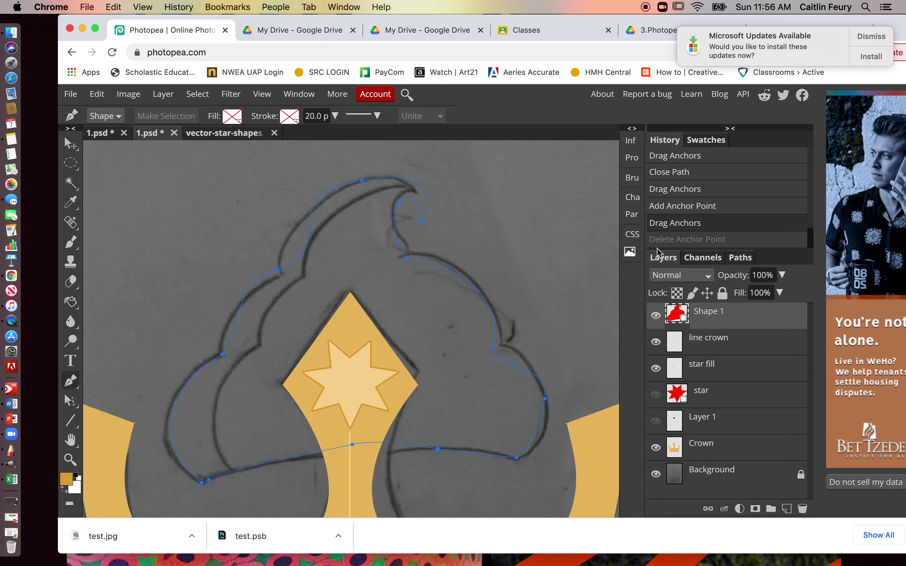
pyautogui.click(677, 190)
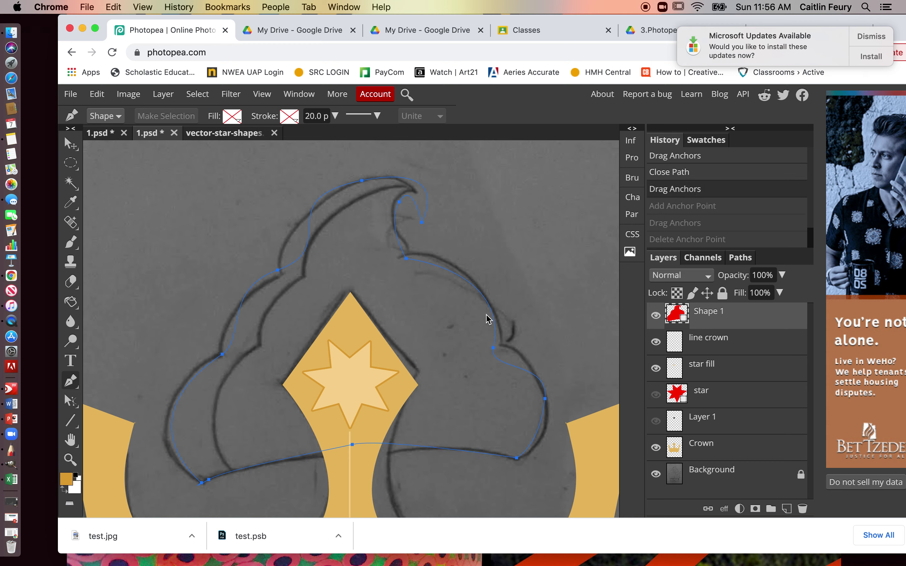
# - Give the swirl shape a solid purple fill, and move its layer directly below the Crown layer
pyautogui.click(232, 117)
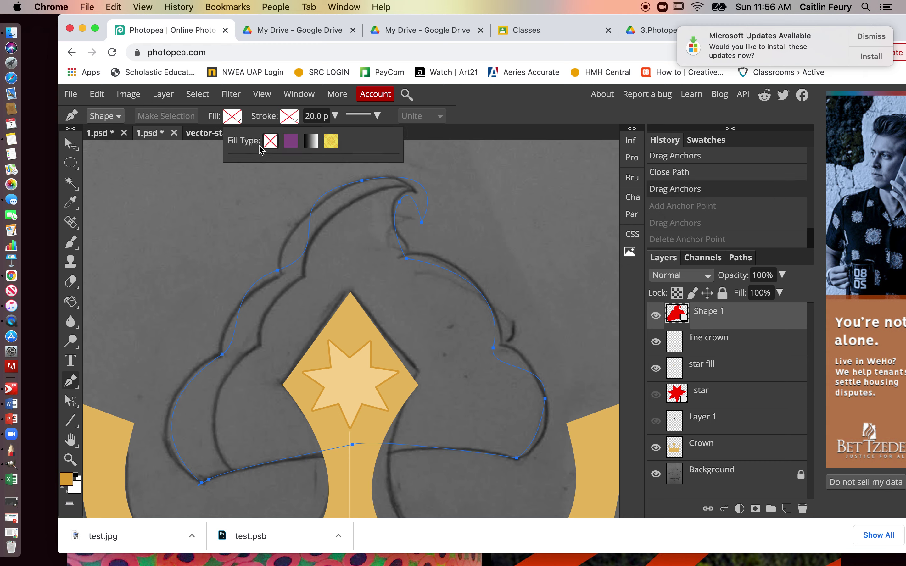
pyautogui.click(291, 143)
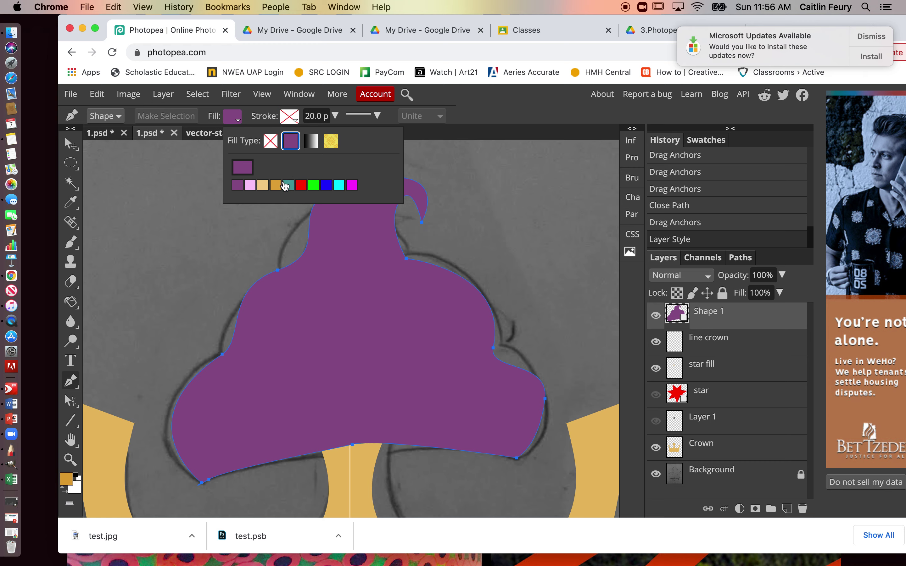
pyautogui.moveTo(731, 322); pyautogui.dragTo(730, 462)
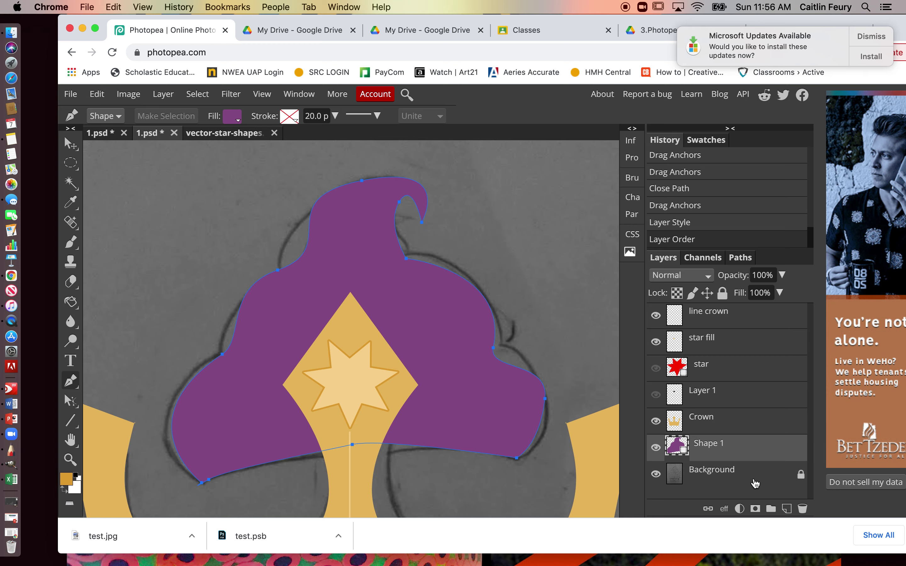
# - Add a new empty layer directly above Shape 1 and make it the active layer
pyautogui.click(787, 510)
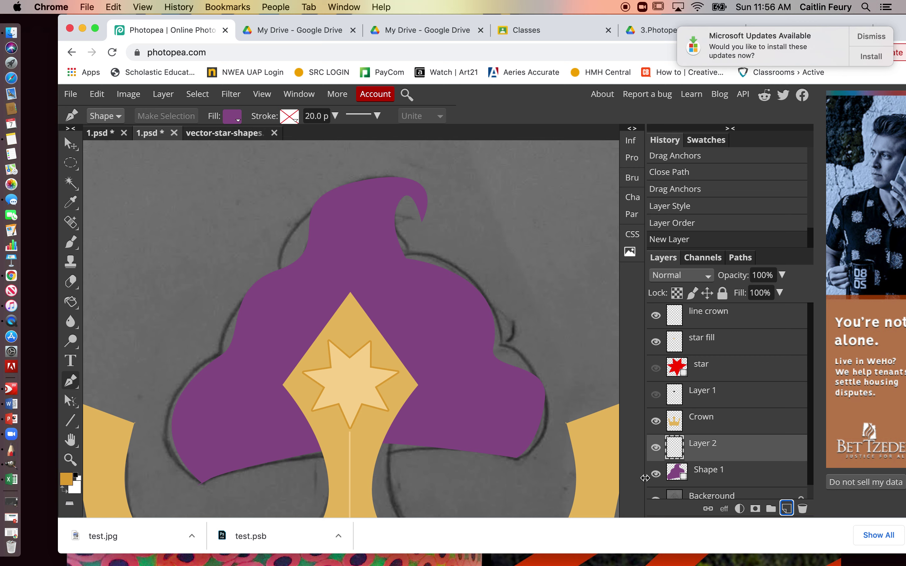
pyautogui.click(725, 475)
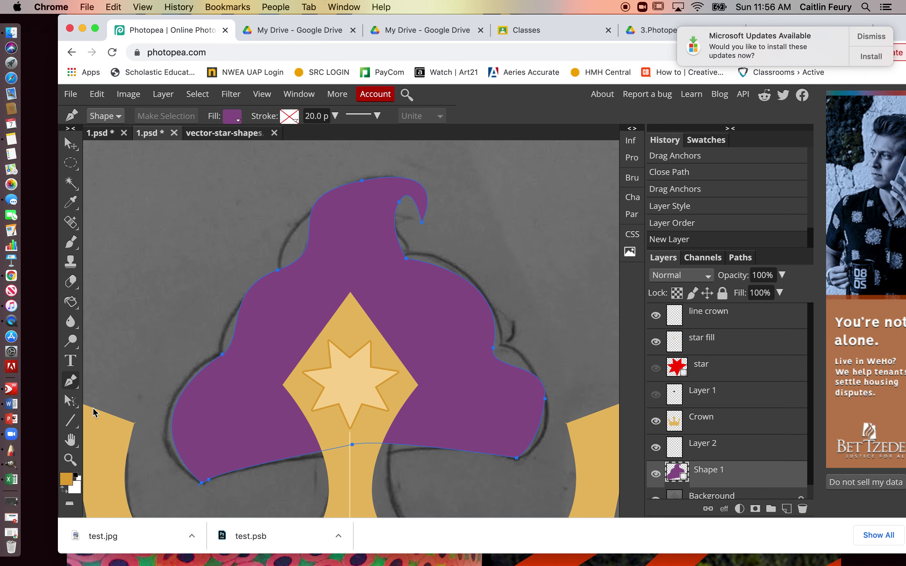
pyautogui.click(692, 448)
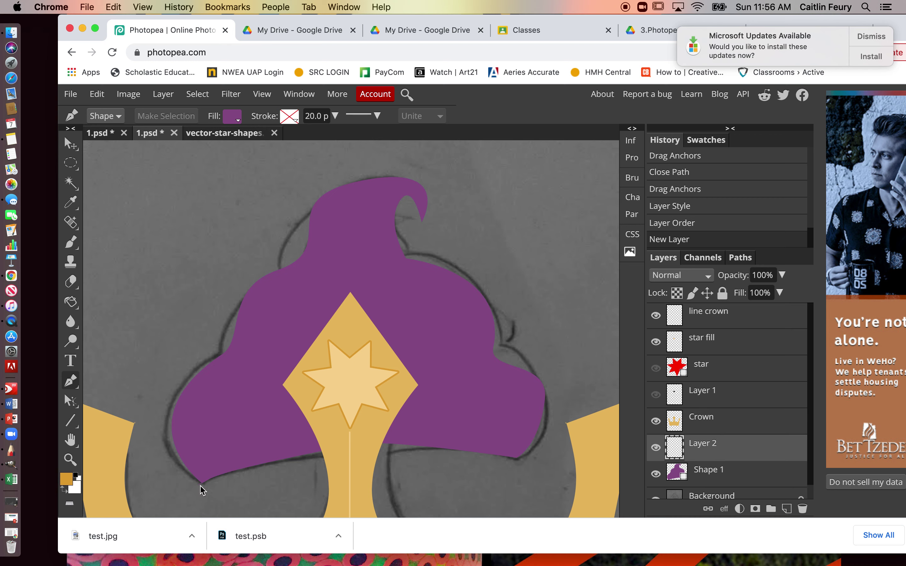
# - Examine the whole illustration with the background sketch hidden and shown, and compare it with the finished AMMASSARE poster document
pyautogui.click(70, 460)
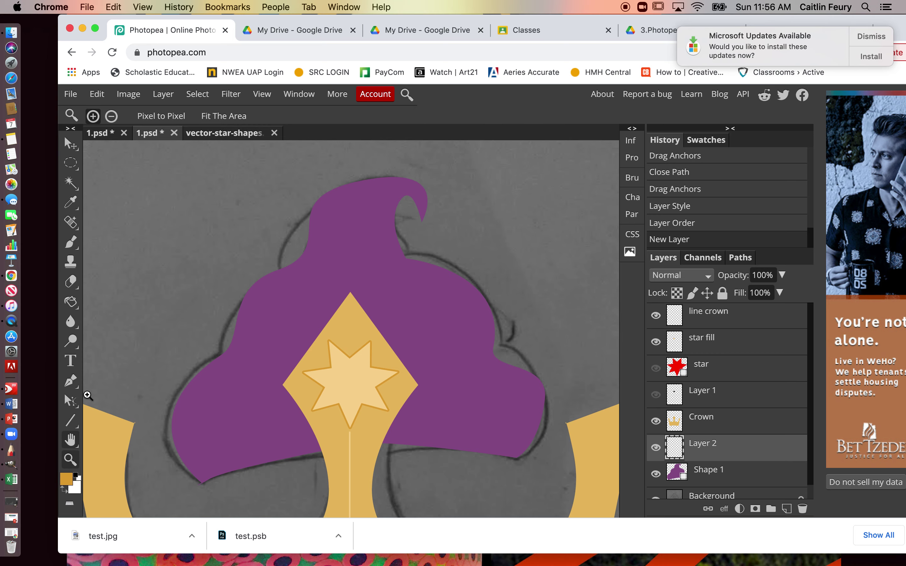
pyautogui.keyDown('alt'); pyautogui.click(230, 450); pyautogui.keyUp('alt')
pyautogui.keyDown('alt'); pyautogui.click(230, 450); pyautogui.keyUp('alt')
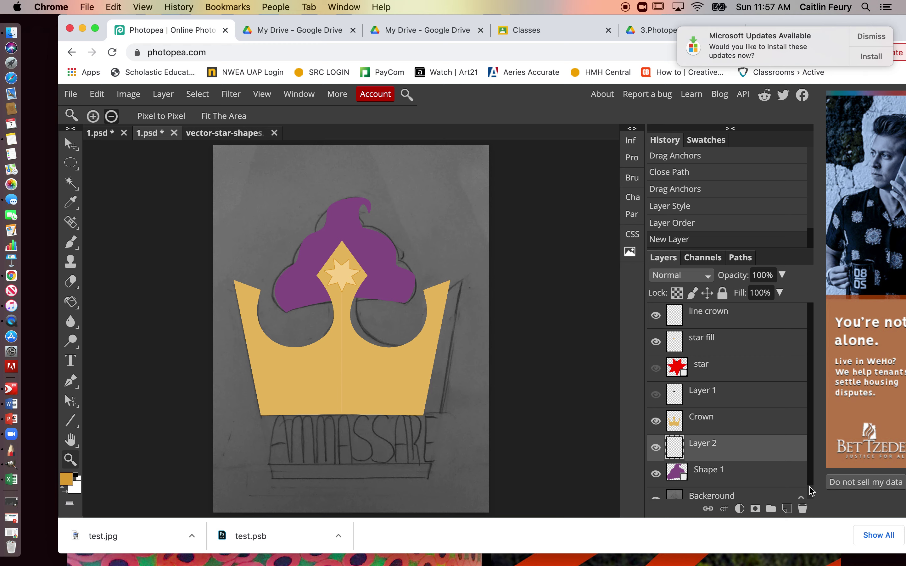
pyautogui.scroll(-1, 811, 489)
pyautogui.click(656, 486)
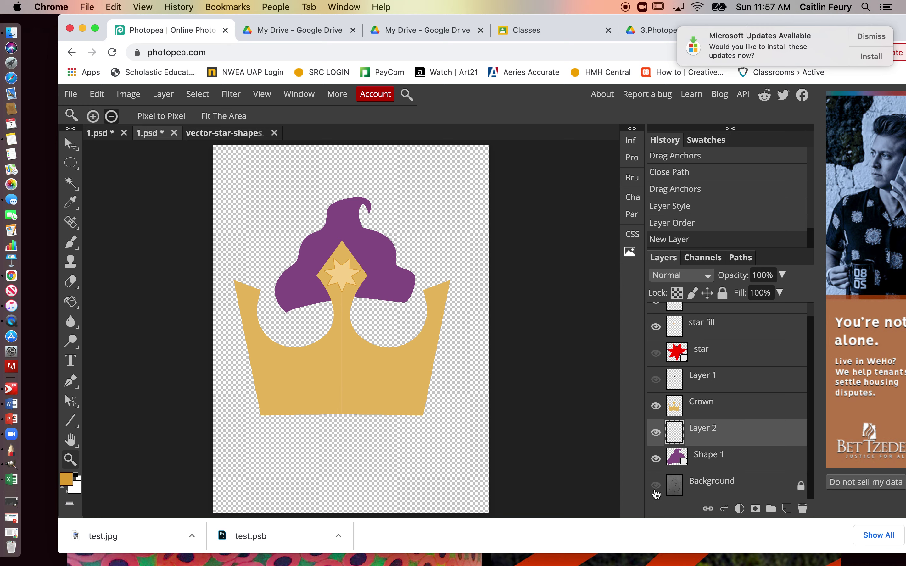
pyautogui.click(656, 486)
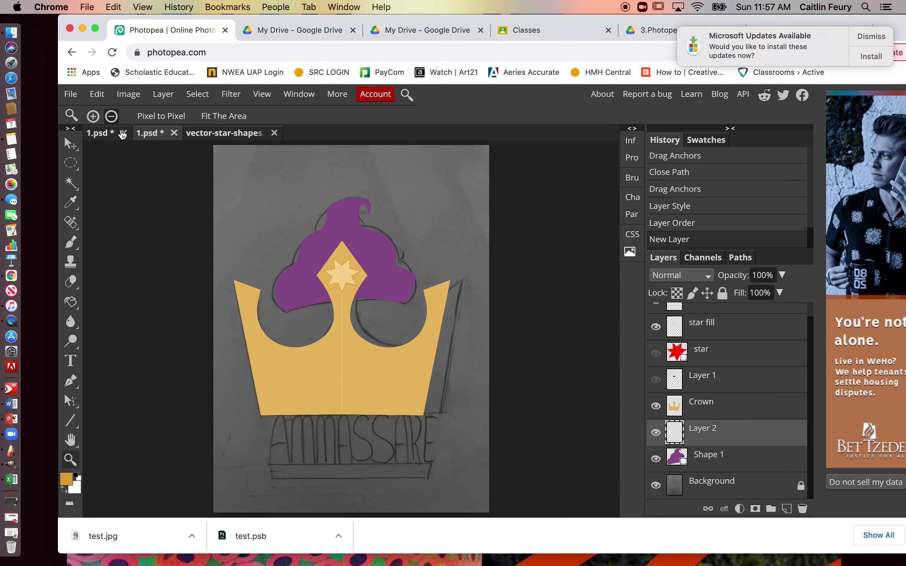
pyautogui.click(111, 139)
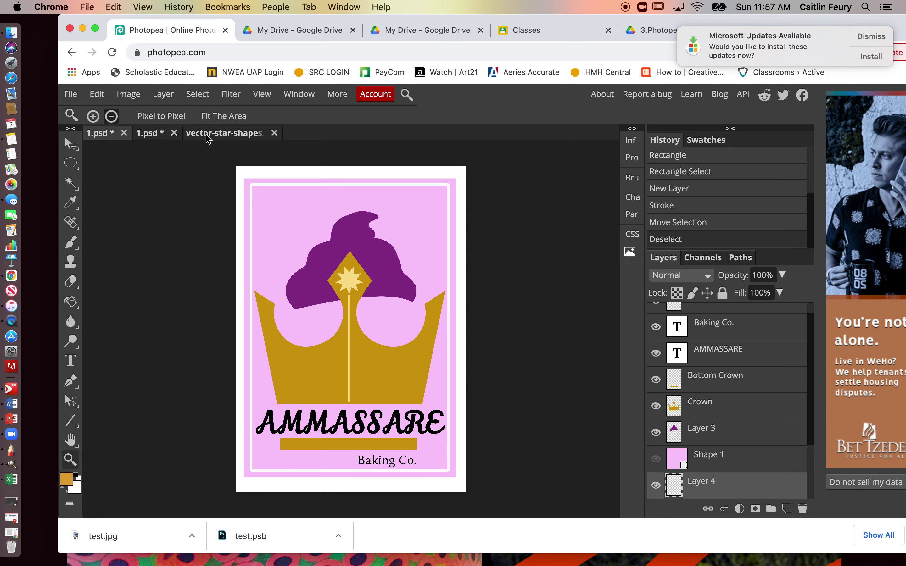
pyautogui.click(152, 140)
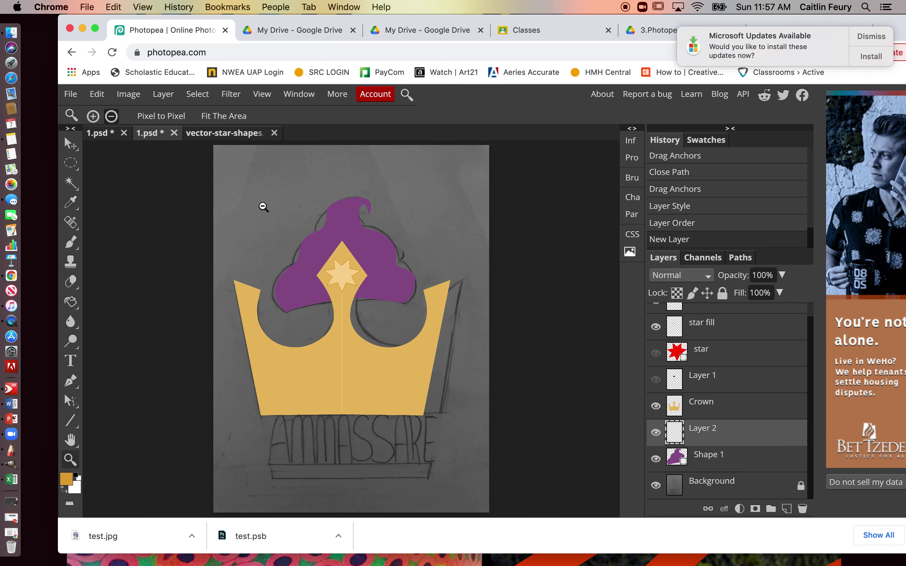
# - Add a new layer directly above Background and fill it with white using the Paint Bucket
pyautogui.click(743, 489)
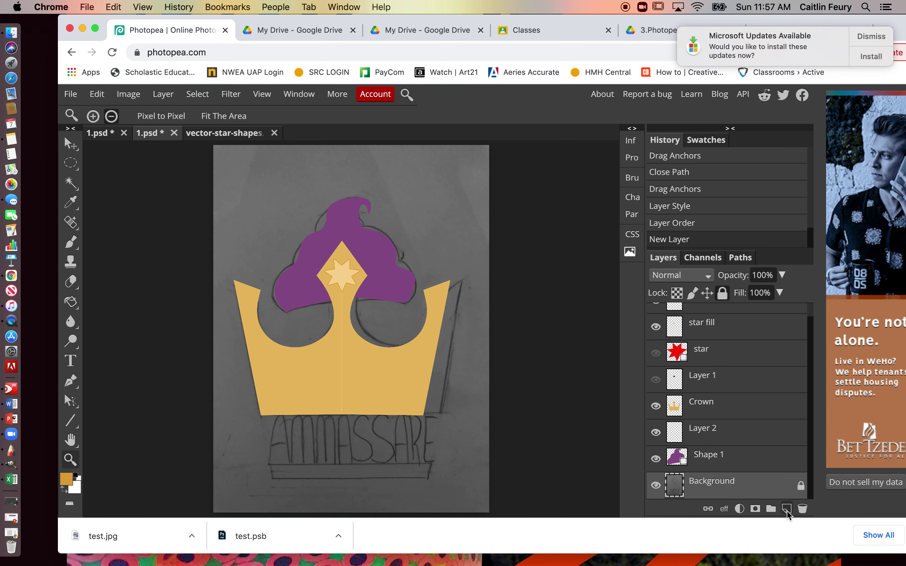
pyautogui.click(787, 509)
pyautogui.click(64, 489)
pyautogui.click(71, 301)
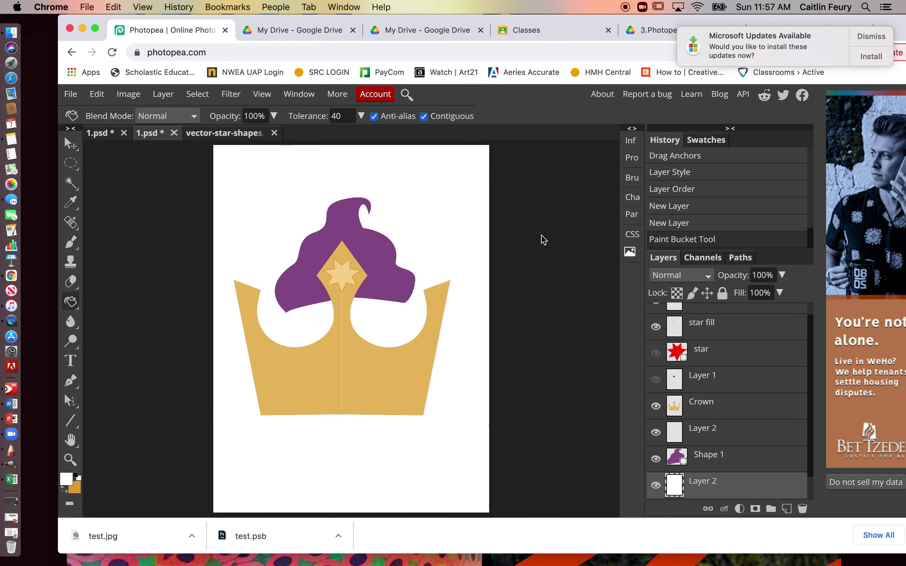
# - Sample the darker gold from the crown in the finished AMMASSARE poster document, and return to the working crown document
pyautogui.click(102, 134)
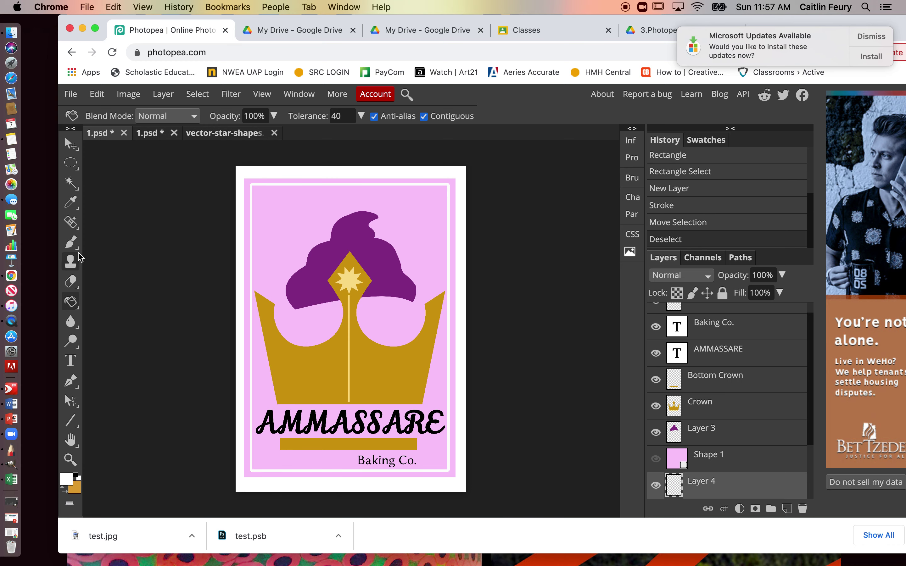
pyautogui.click(72, 204)
pyautogui.click(296, 371)
pyautogui.click(215, 134)
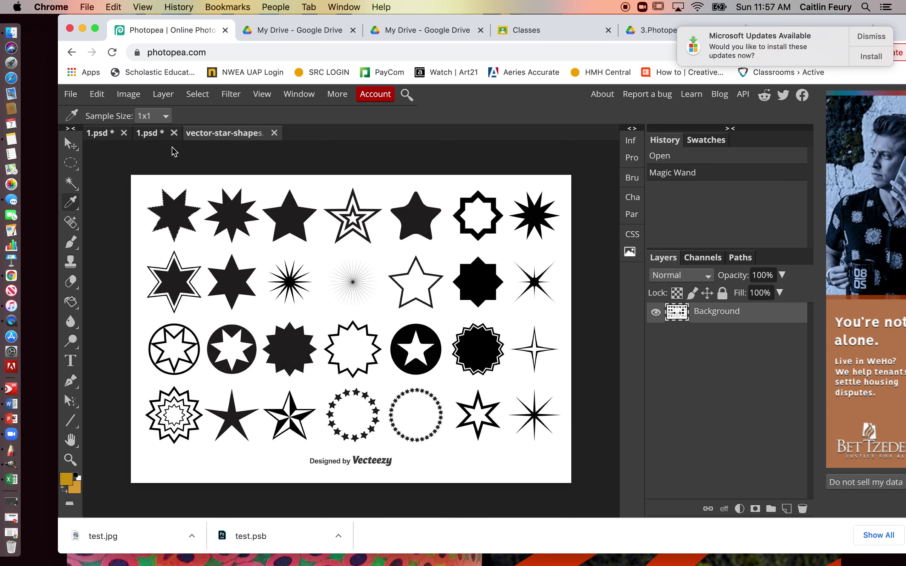
pyautogui.click(153, 133)
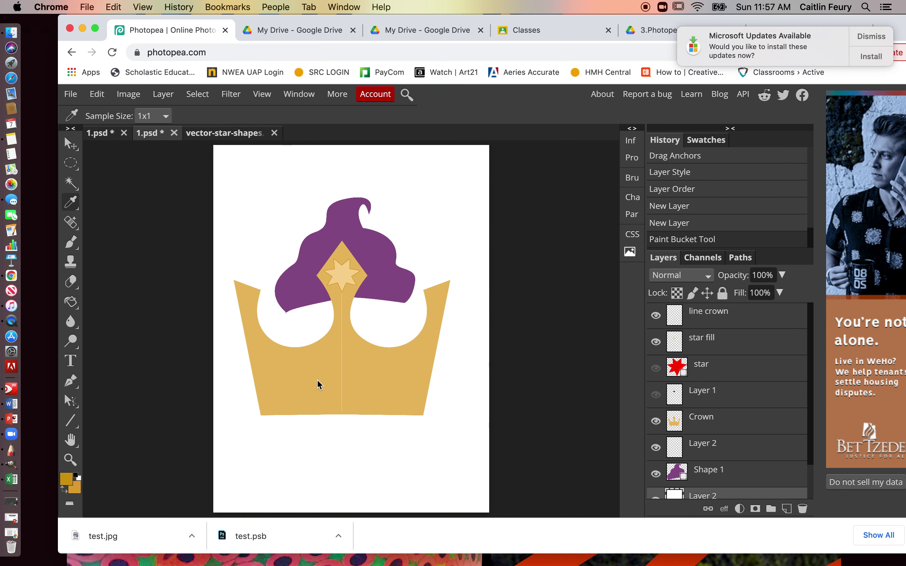
# - Select the gold crown area on the Crown layer with the Magic Wand, fill it with the sampled gold, and deselect
pyautogui.click(70, 183)
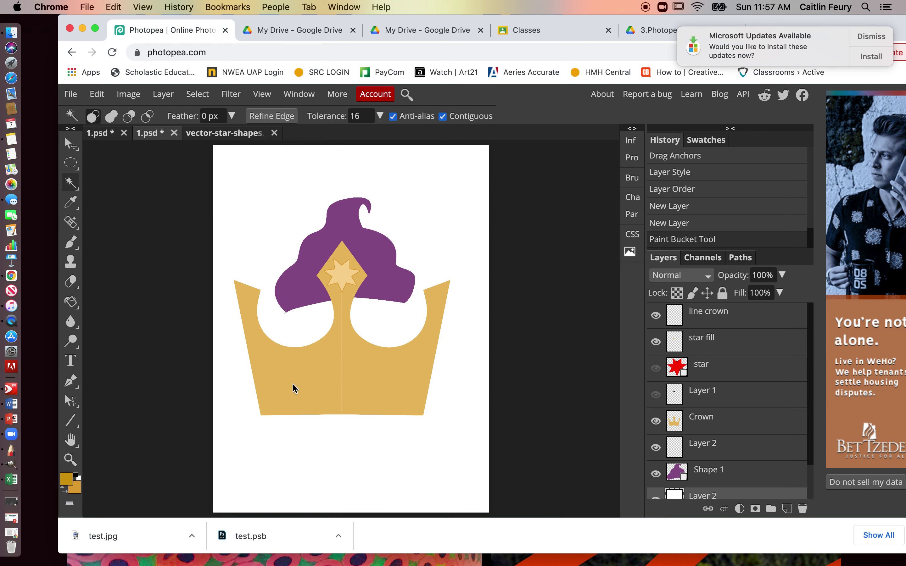
pyautogui.click(722, 422)
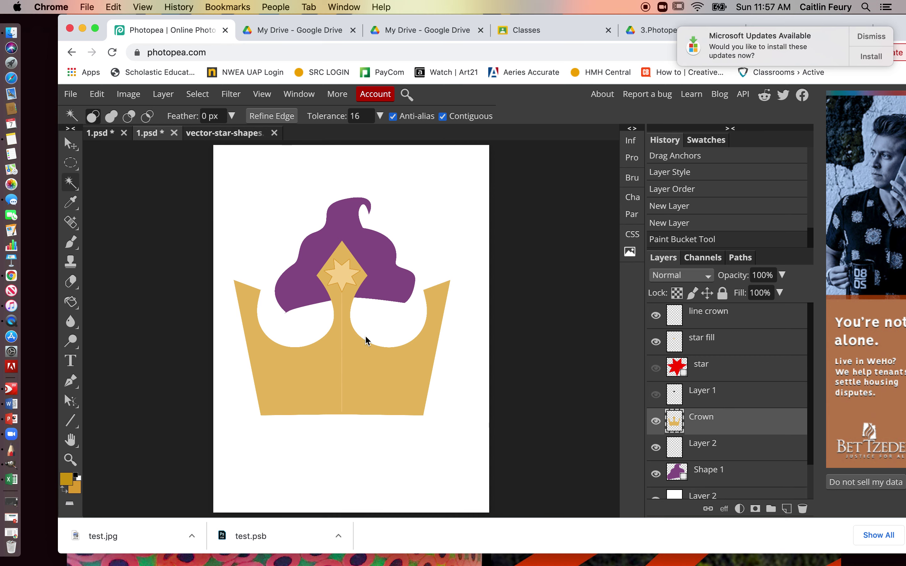
pyautogui.click(372, 378)
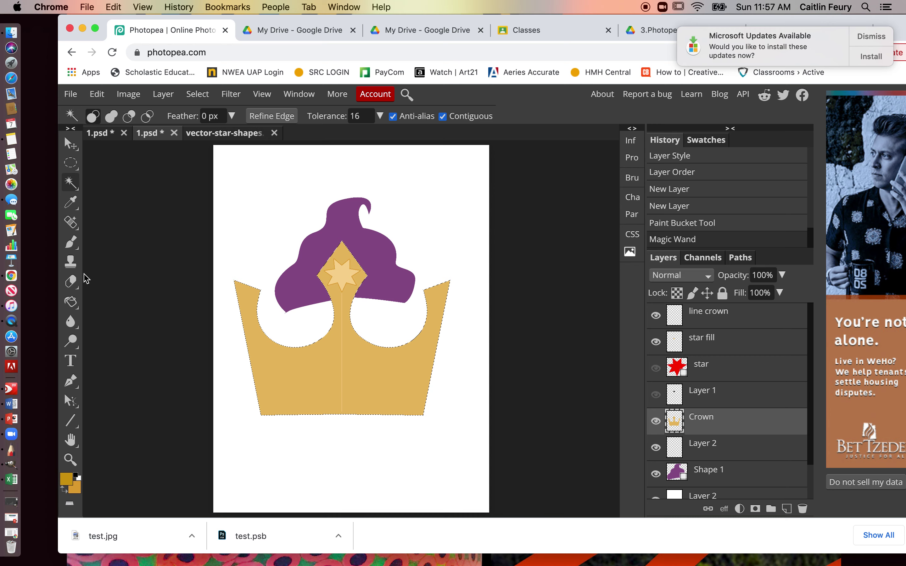
pyautogui.click(71, 302)
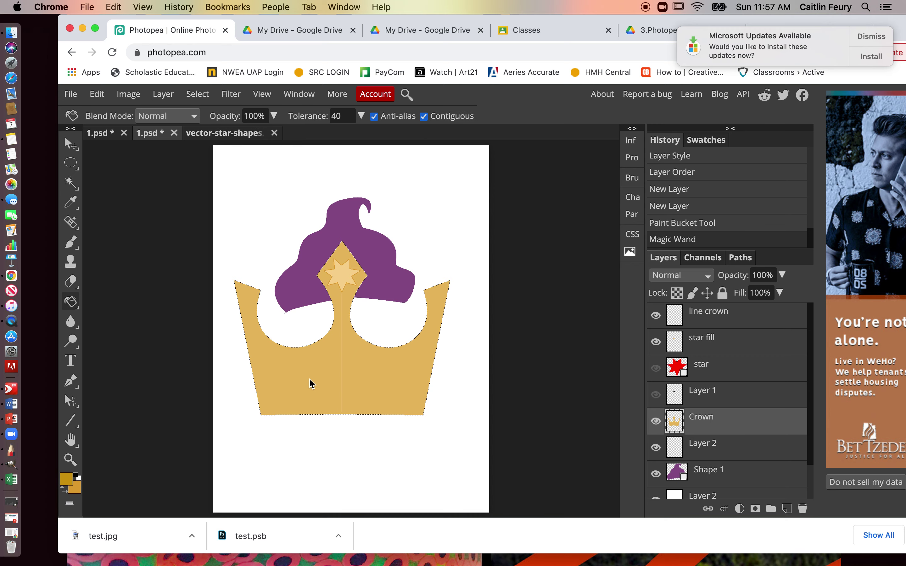
pyautogui.click(306, 385)
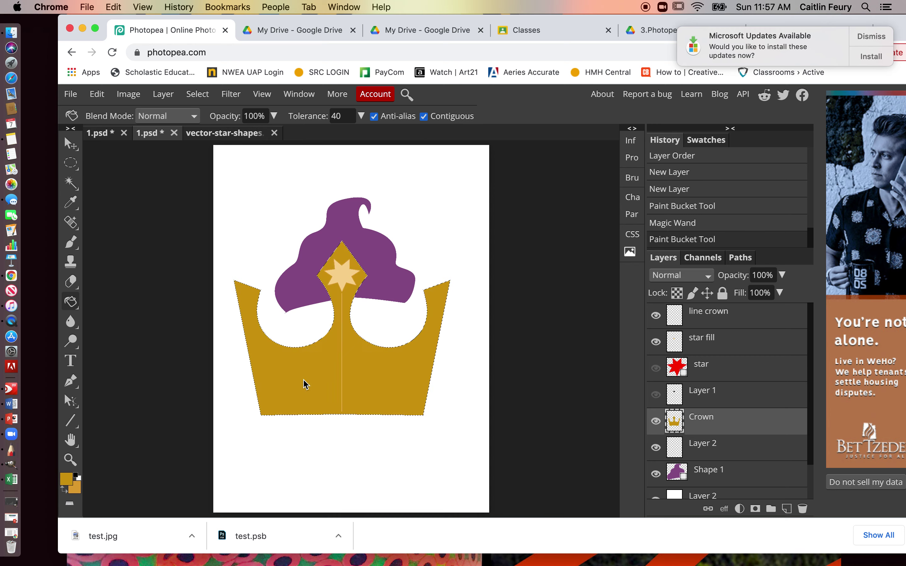
pyautogui.click(202, 95)
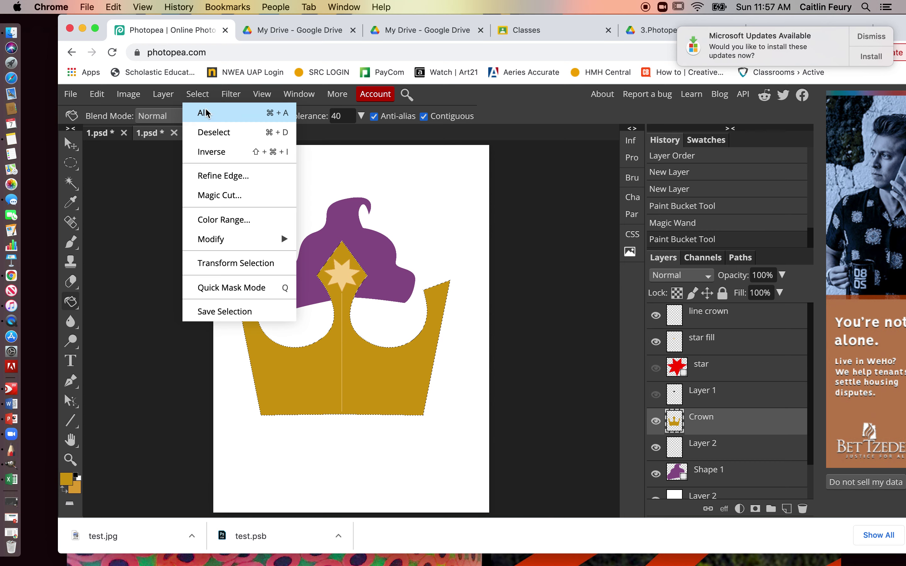
pyautogui.click(213, 130)
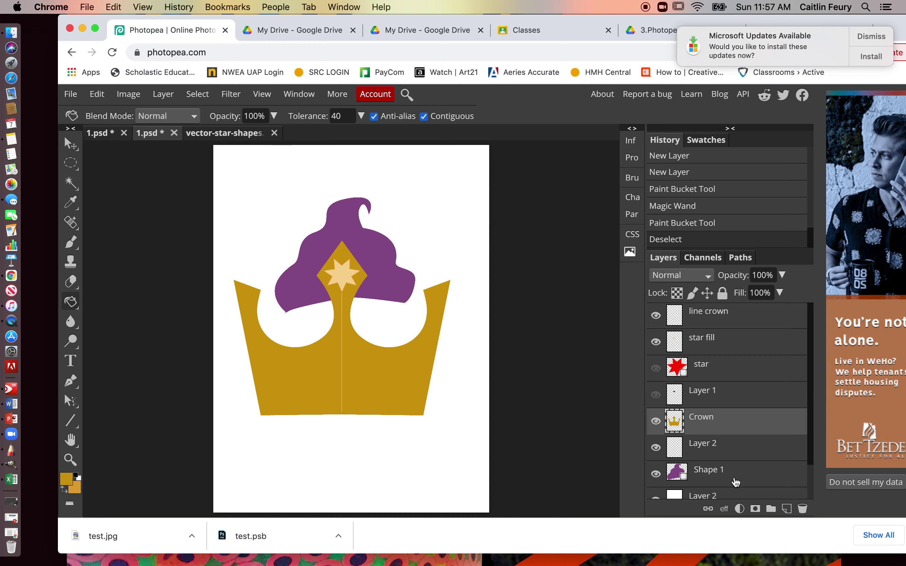
# - Make the empty Layer 2 above Shape 1 active and try to erase the stray spike at the swirl's lower-left corner
pyautogui.click(720, 454)
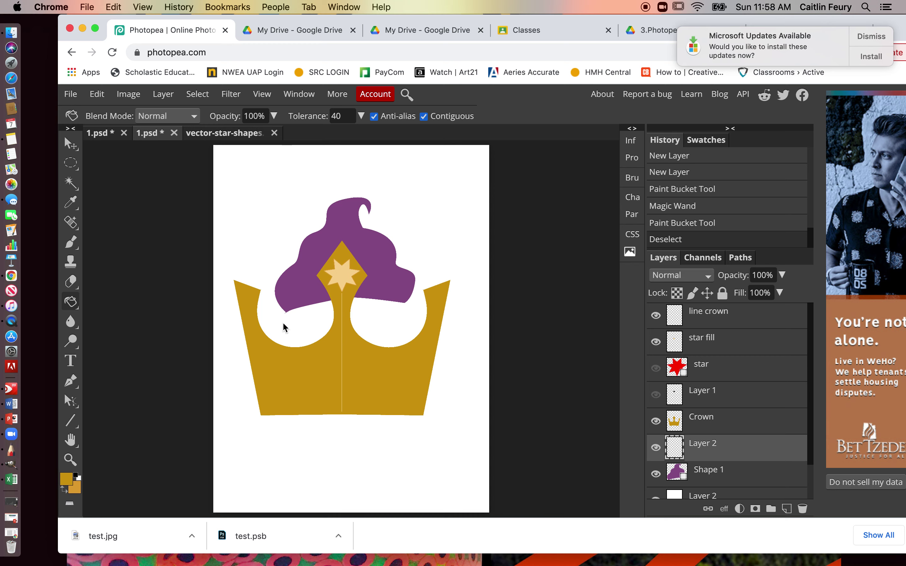
pyautogui.click(71, 281)
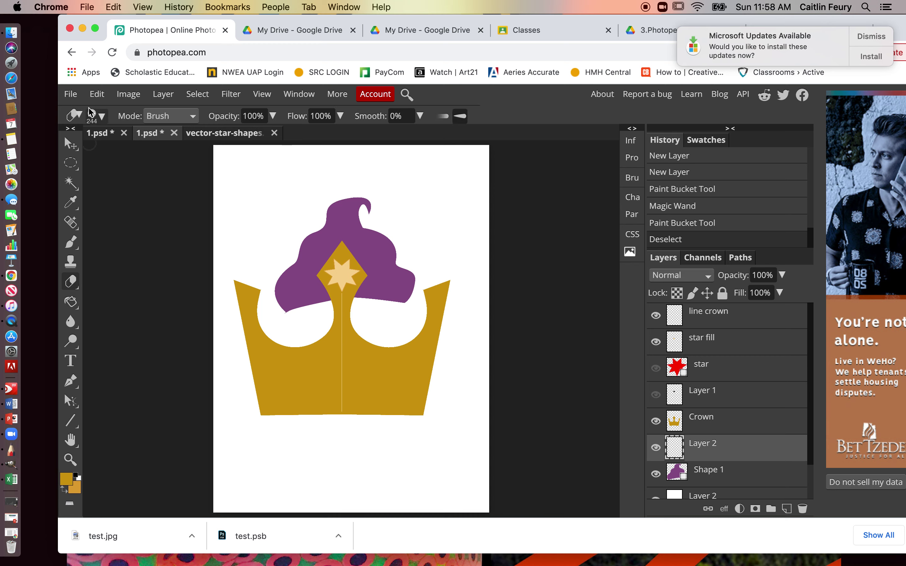
pyautogui.click(70, 460)
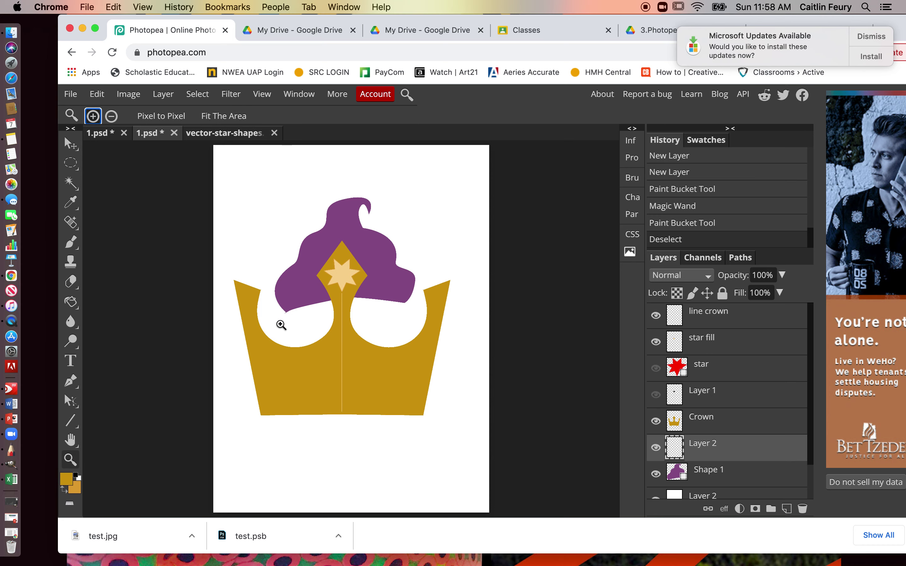
pyautogui.click(293, 322)
pyautogui.click(291, 325)
pyautogui.click(290, 324)
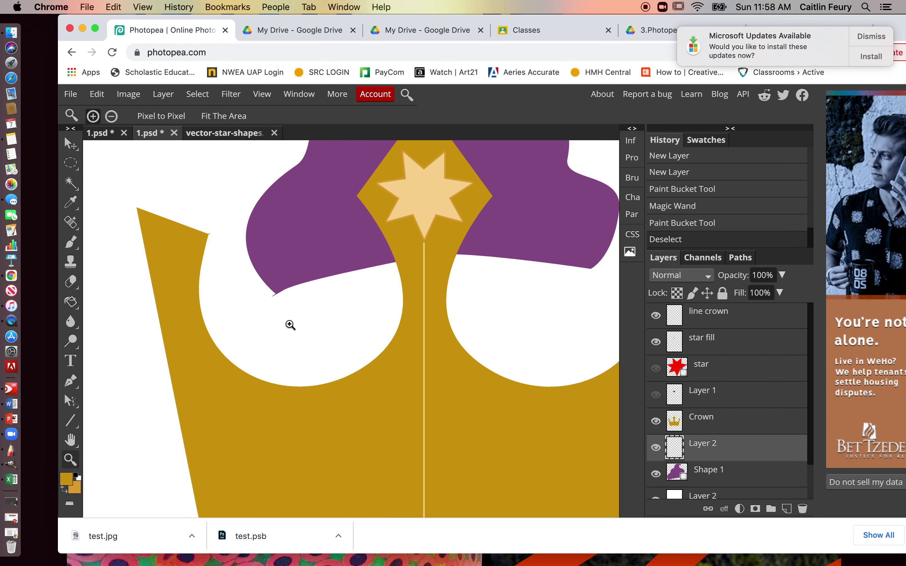
pyautogui.click(292, 323)
pyautogui.click(217, 296)
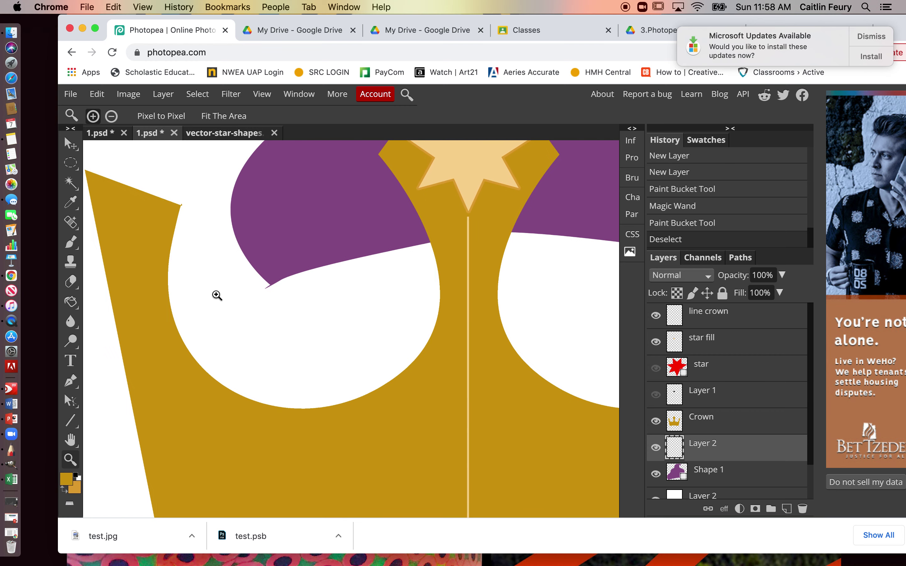
pyautogui.click(71, 281)
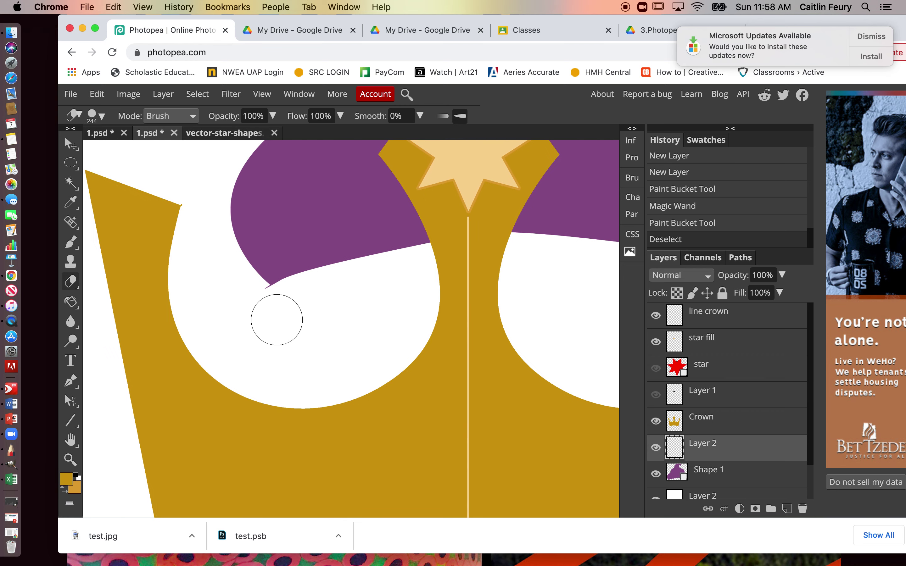
pyautogui.click(266, 304)
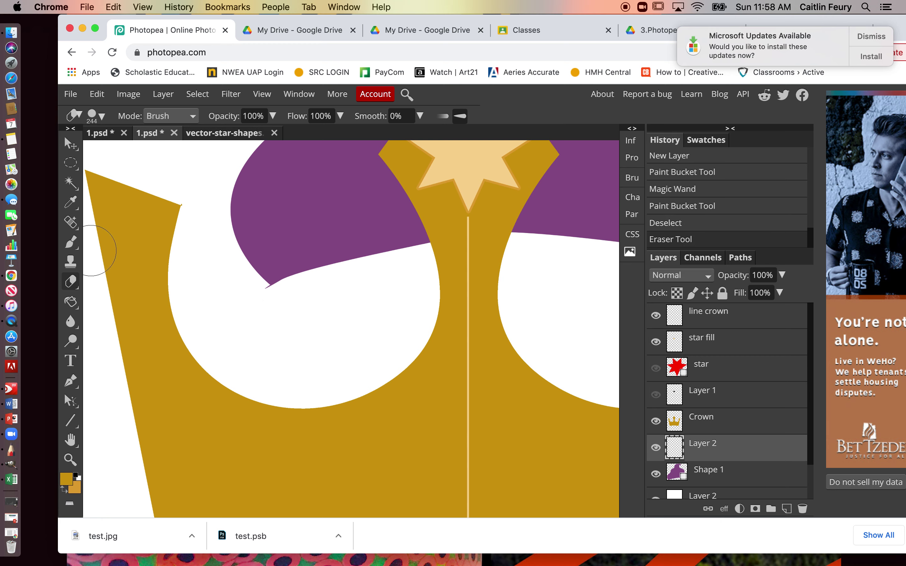
# - Set the foreground colour to white and try to paint over the swirl's stray spike with the 15 px Brush
pyautogui.rightClick(73, 244)
pyautogui.click(73, 244)
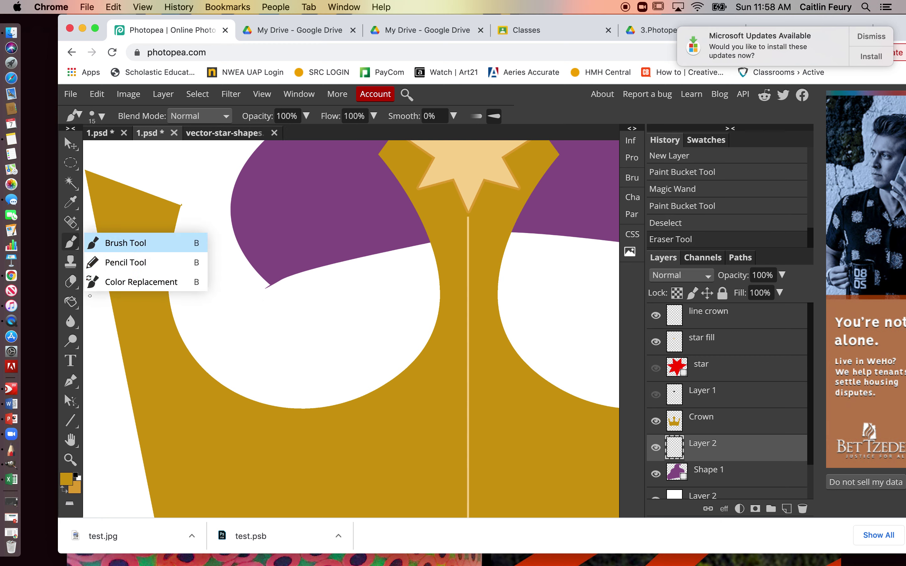
pyautogui.click(107, 248)
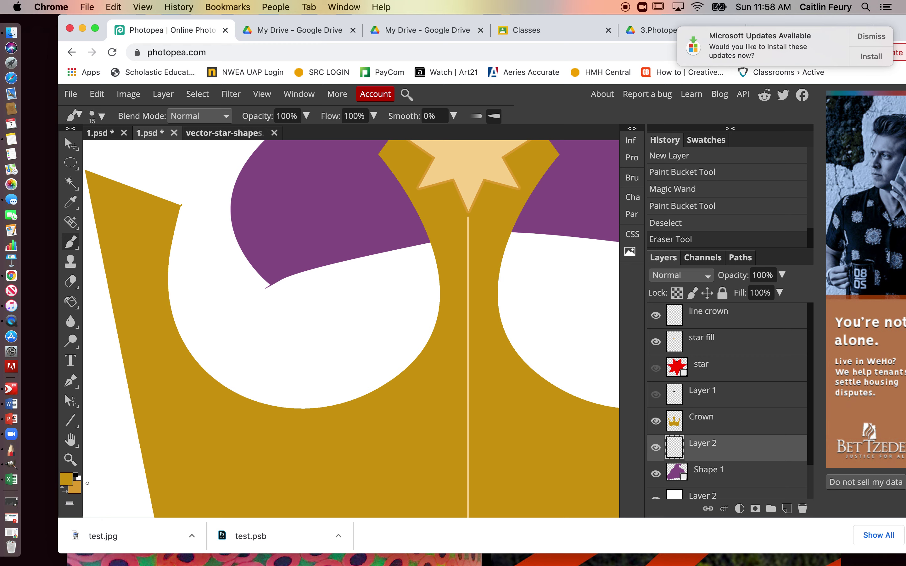
pyautogui.click(77, 477)
pyautogui.press('x')
pyautogui.moveTo(265, 286); pyautogui.dragTo(271, 303)
pyautogui.click(260, 282)
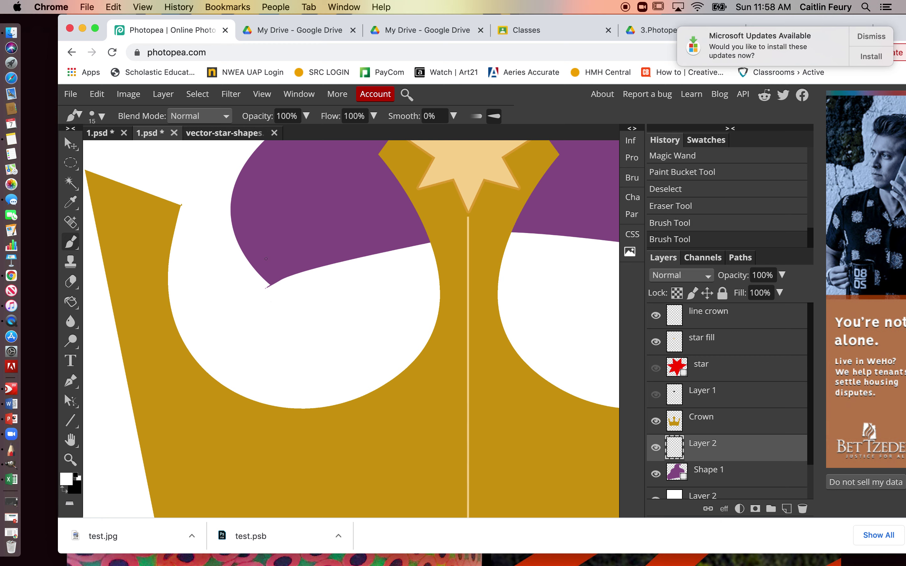
# - Draw a closed four-point Pen path with no fill, in Path mode, around the stray spike at the swirl's lower-left corner
pyautogui.click(78, 169)
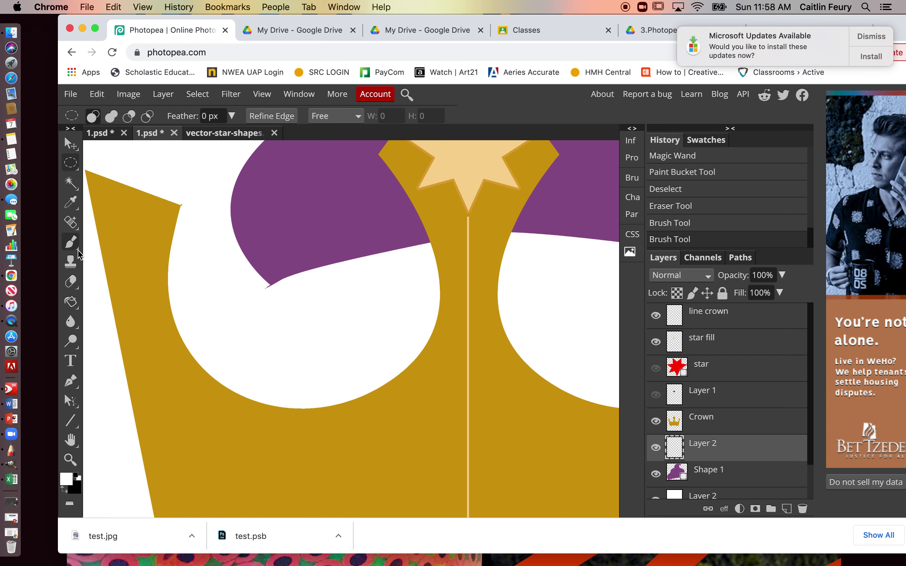
pyautogui.click(71, 381)
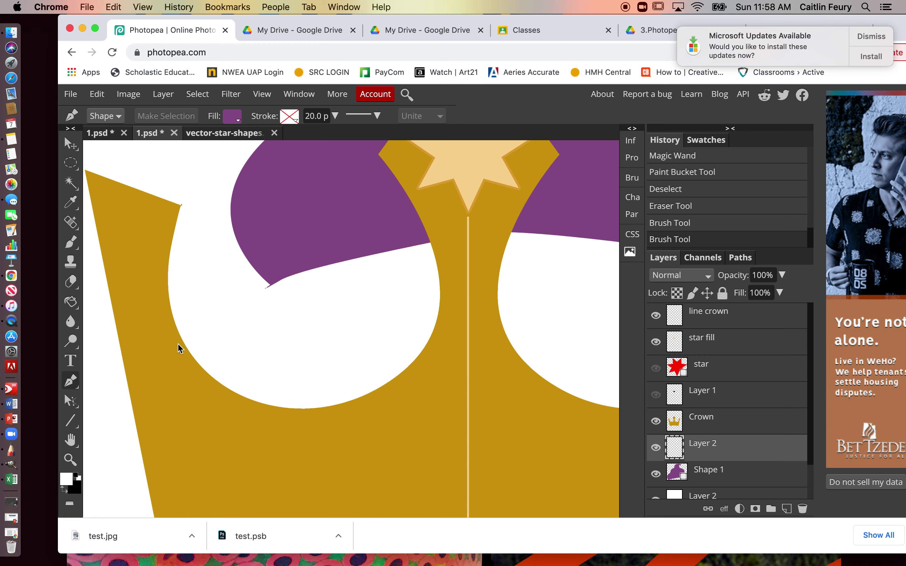
pyautogui.click(236, 119)
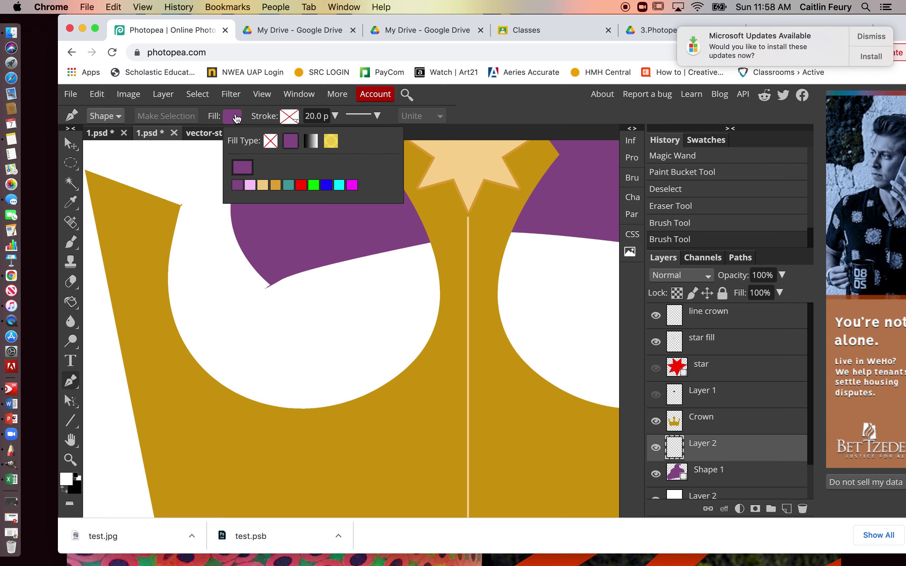
pyautogui.click(270, 141)
pyautogui.click(113, 117)
pyautogui.click(102, 104)
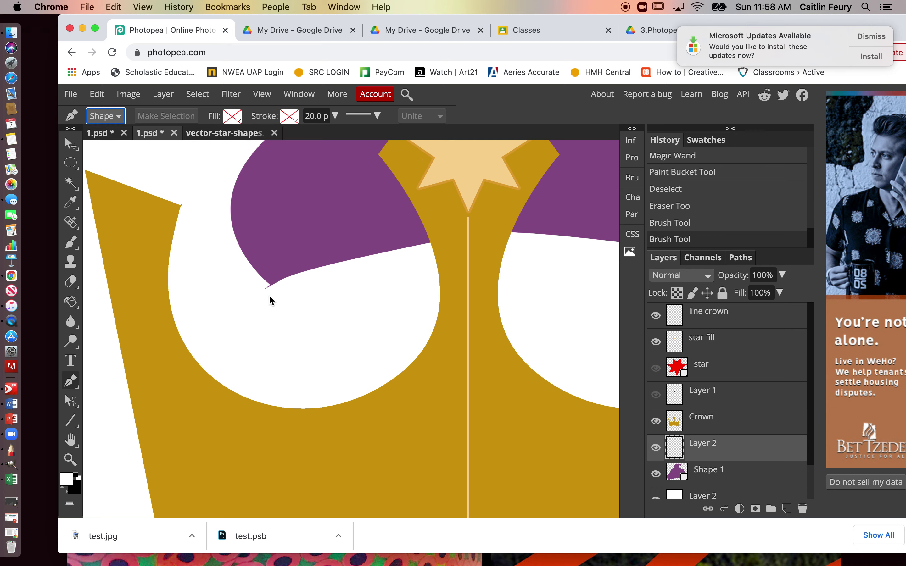
pyautogui.click(268, 284)
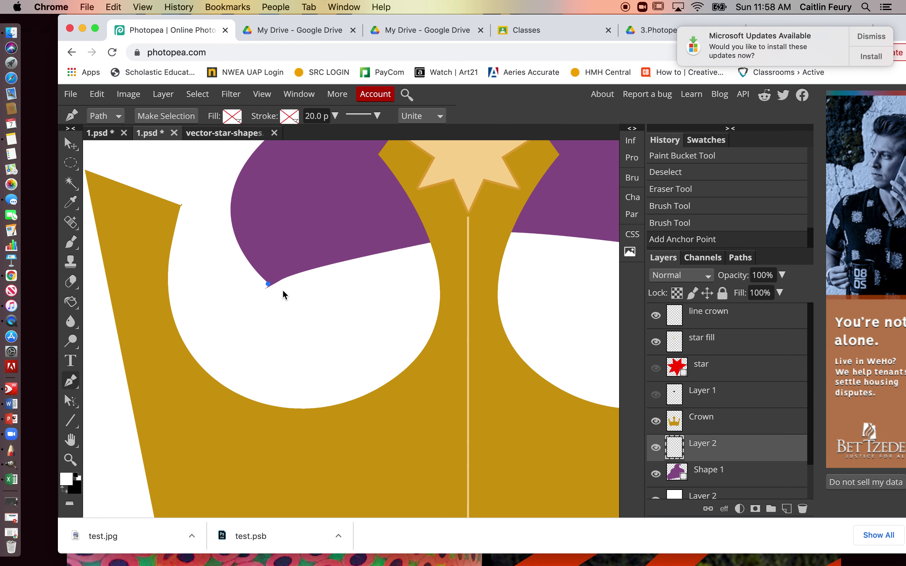
pyautogui.click(275, 287)
pyautogui.click(272, 300)
pyautogui.click(255, 293)
pyautogui.click(268, 283)
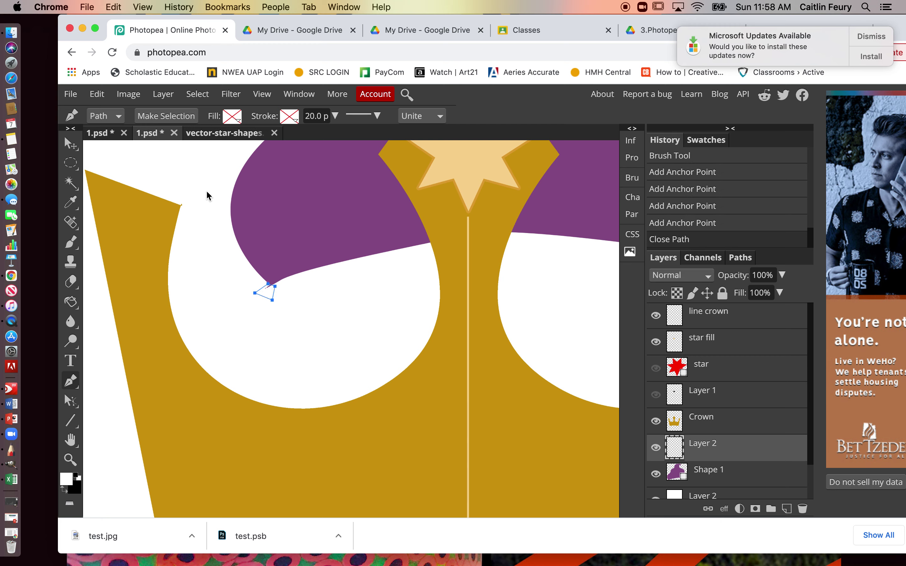
# - Convert the small closed path around the stray spike into a selection
pyautogui.rightClick(266, 302)
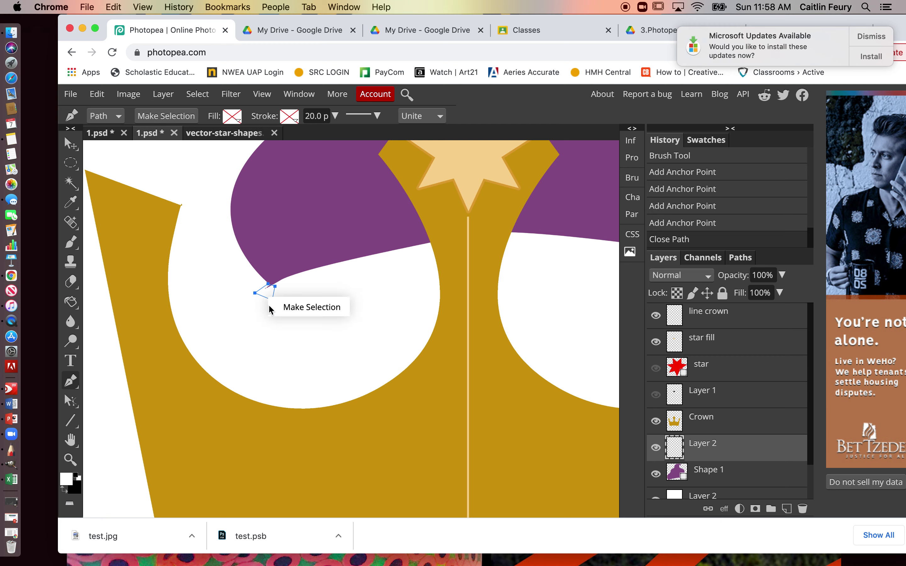
pyautogui.click(286, 310)
pyautogui.click(244, 260)
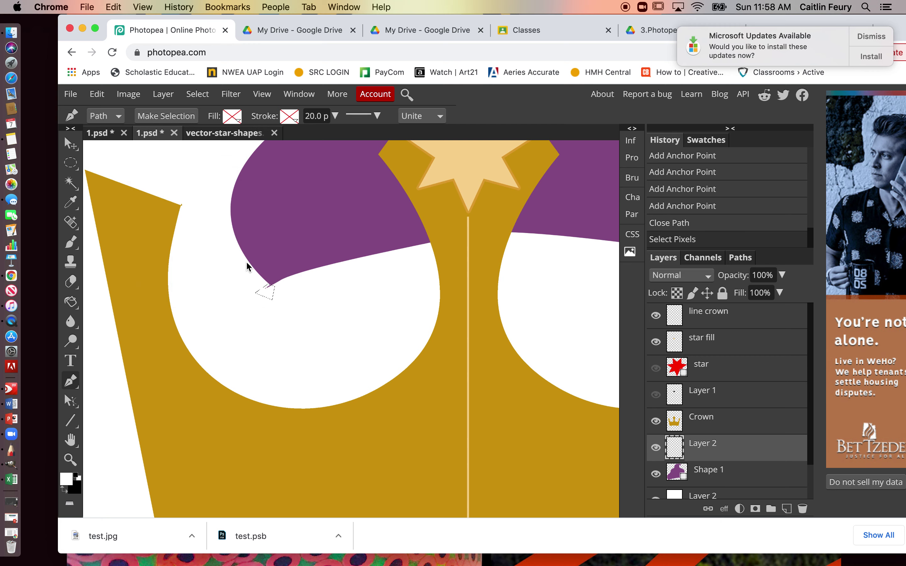
# - Paint the selected spike area white on Layer 2 with a 120 px brush, and deselect
pyautogui.click(71, 242)
pyautogui.rightClick(266, 287)
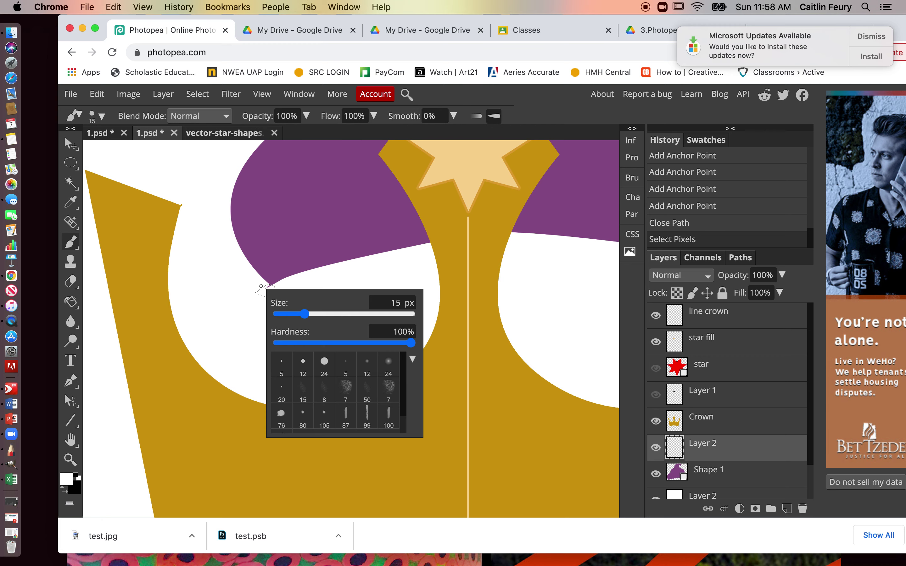
pyautogui.click(342, 314)
pyautogui.click(262, 290)
pyautogui.click(264, 289)
pyautogui.click(257, 300)
pyautogui.click(198, 94)
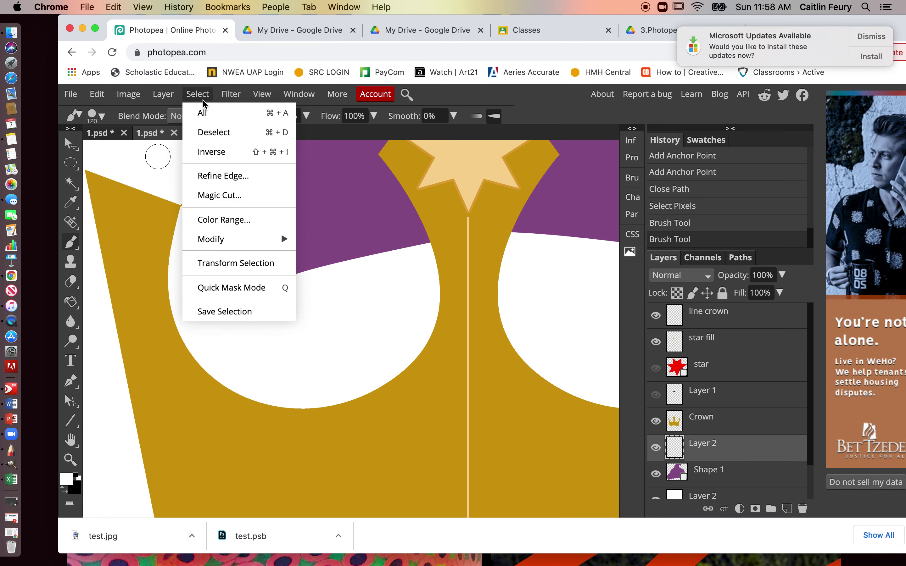
pyautogui.click(212, 129)
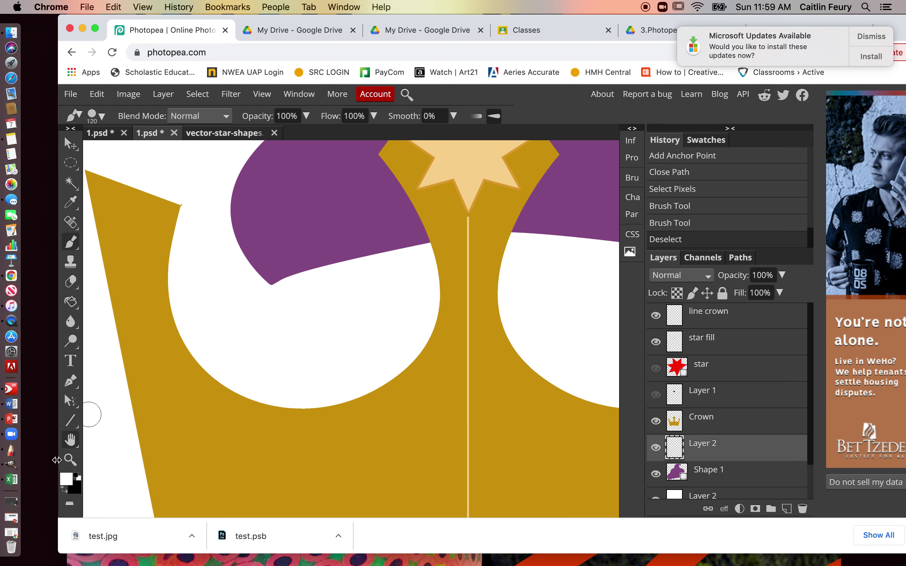
# - View the whole crown and swirl illustration, and dismiss the Microsoft updates notification
pyautogui.click(70, 460)
pyautogui.click(111, 116)
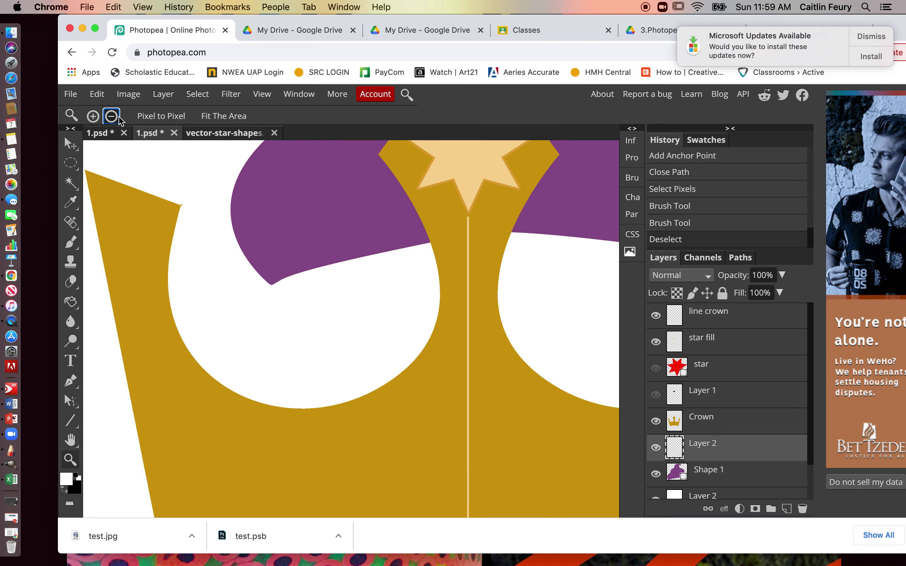
pyautogui.click(332, 271)
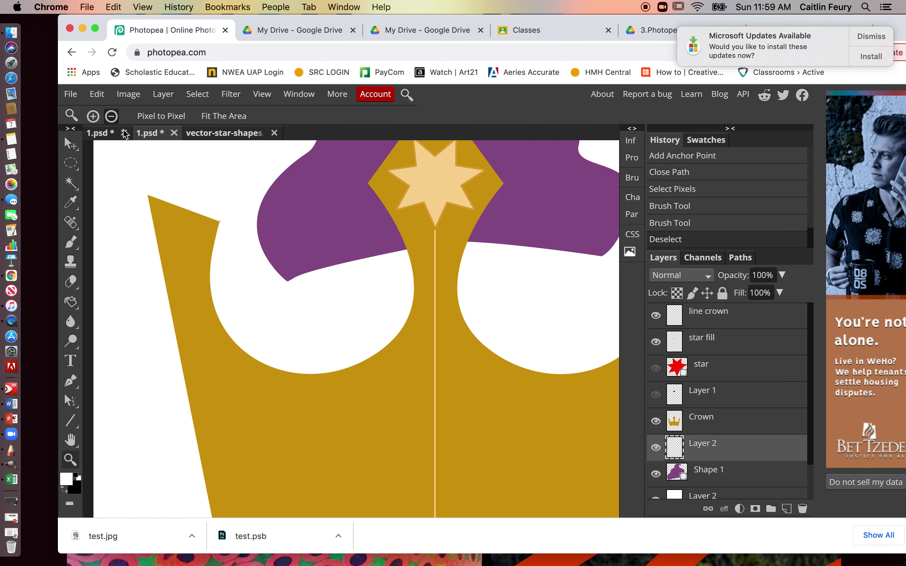
pyautogui.click(348, 295)
pyautogui.click(350, 296)
pyautogui.click(350, 297)
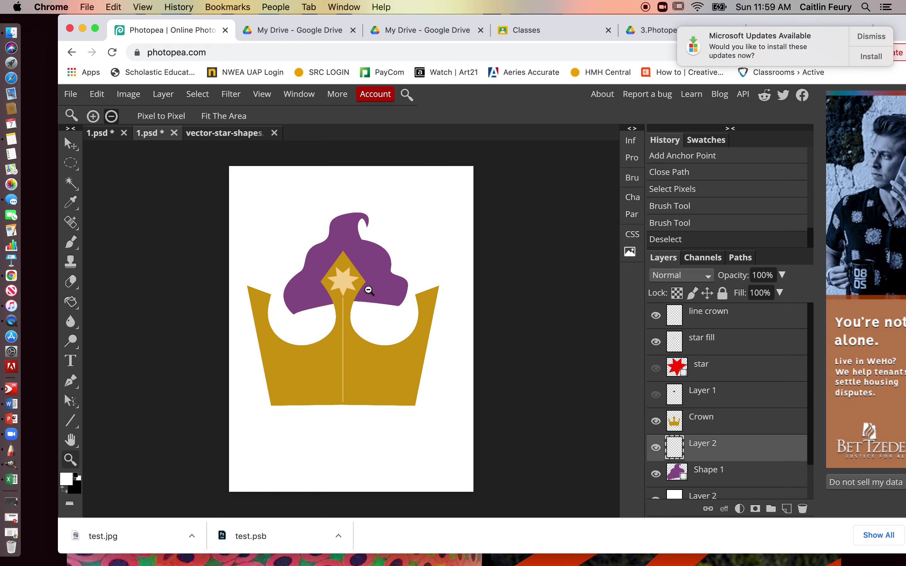
pyautogui.click(868, 37)
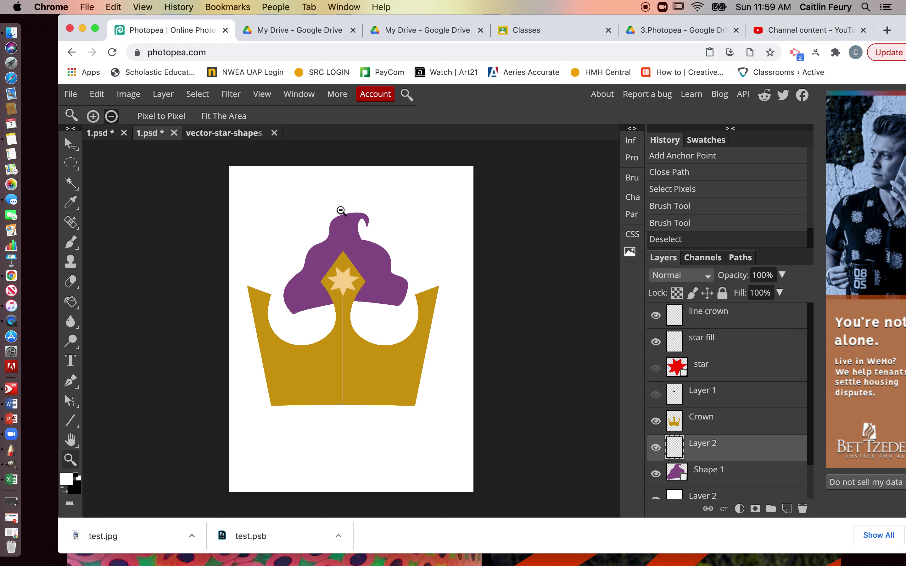